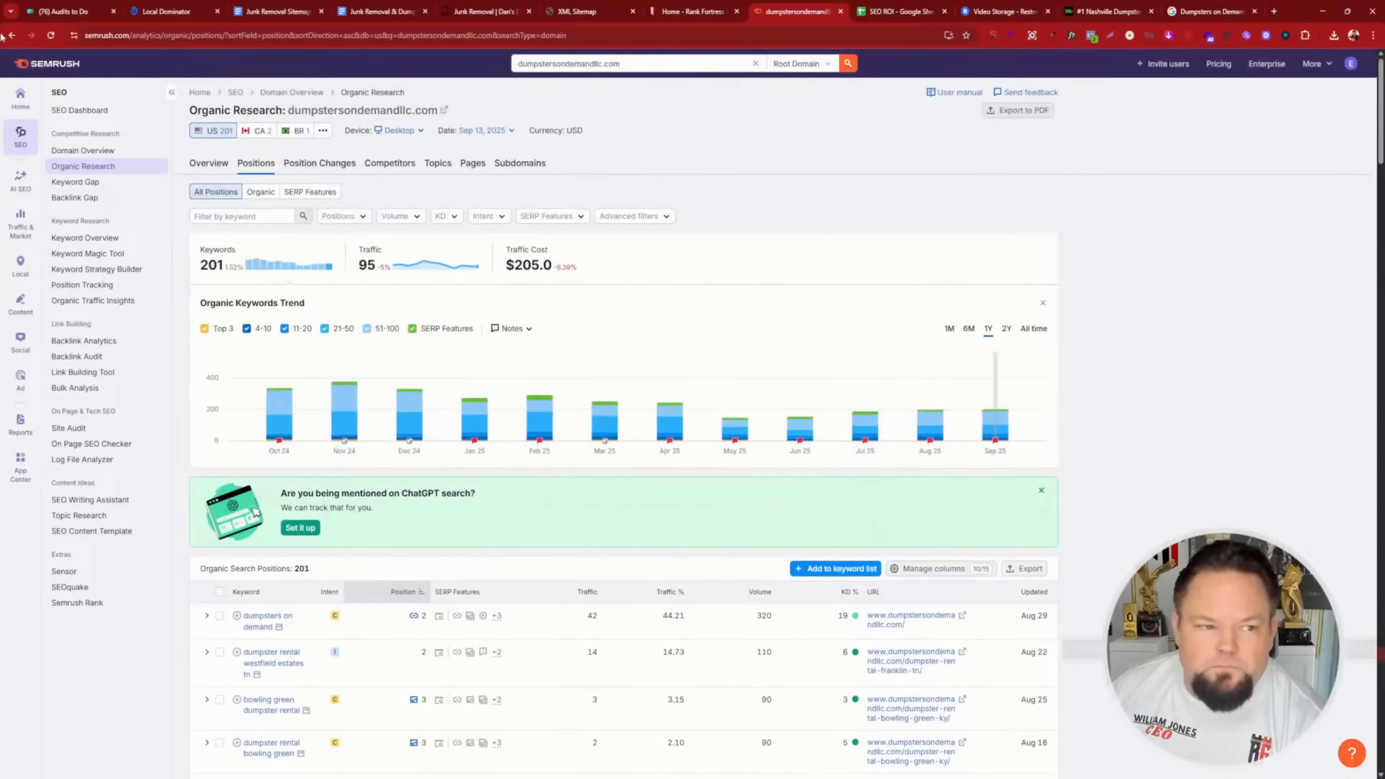
- Return to the domain overview and look up the keyword "dumpster rental", correcting the misspelled search term
left_click(11, 39)
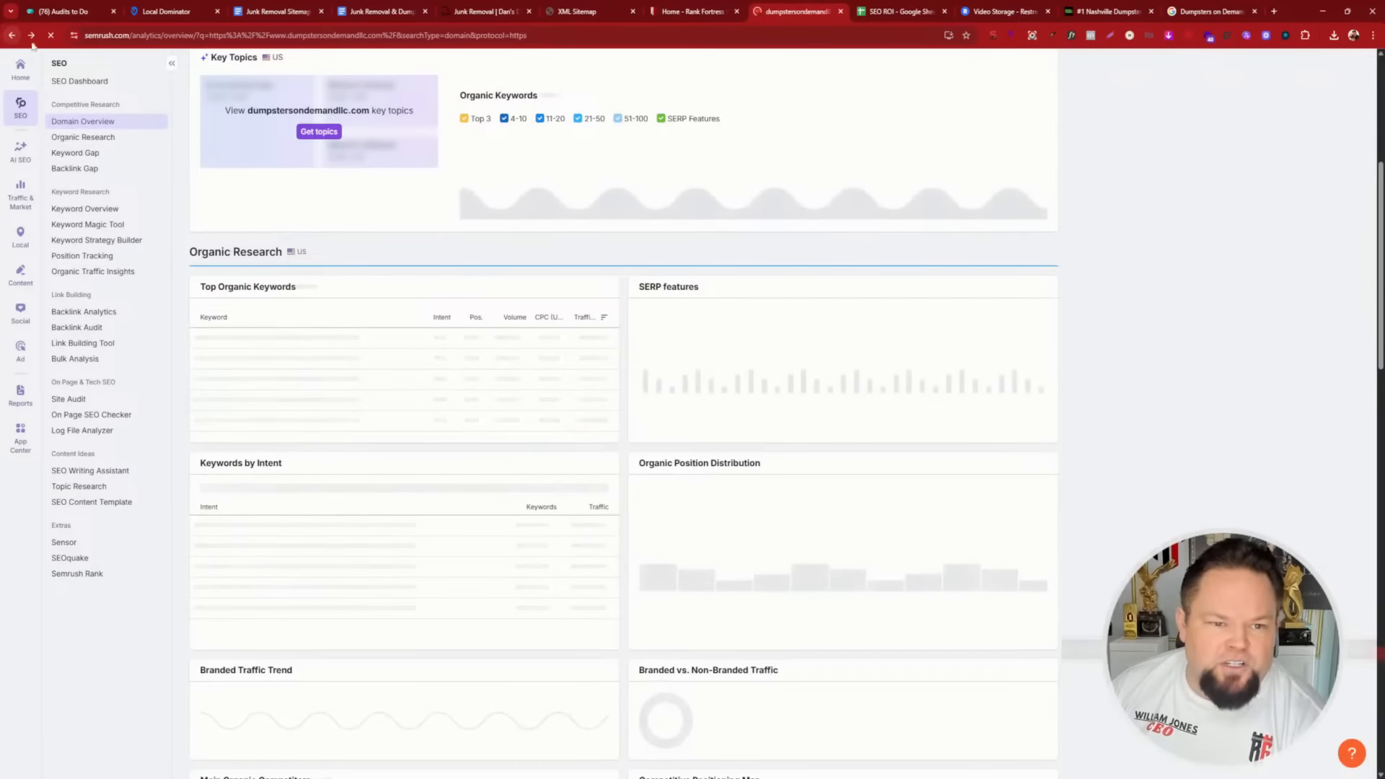
left_click(638, 62)
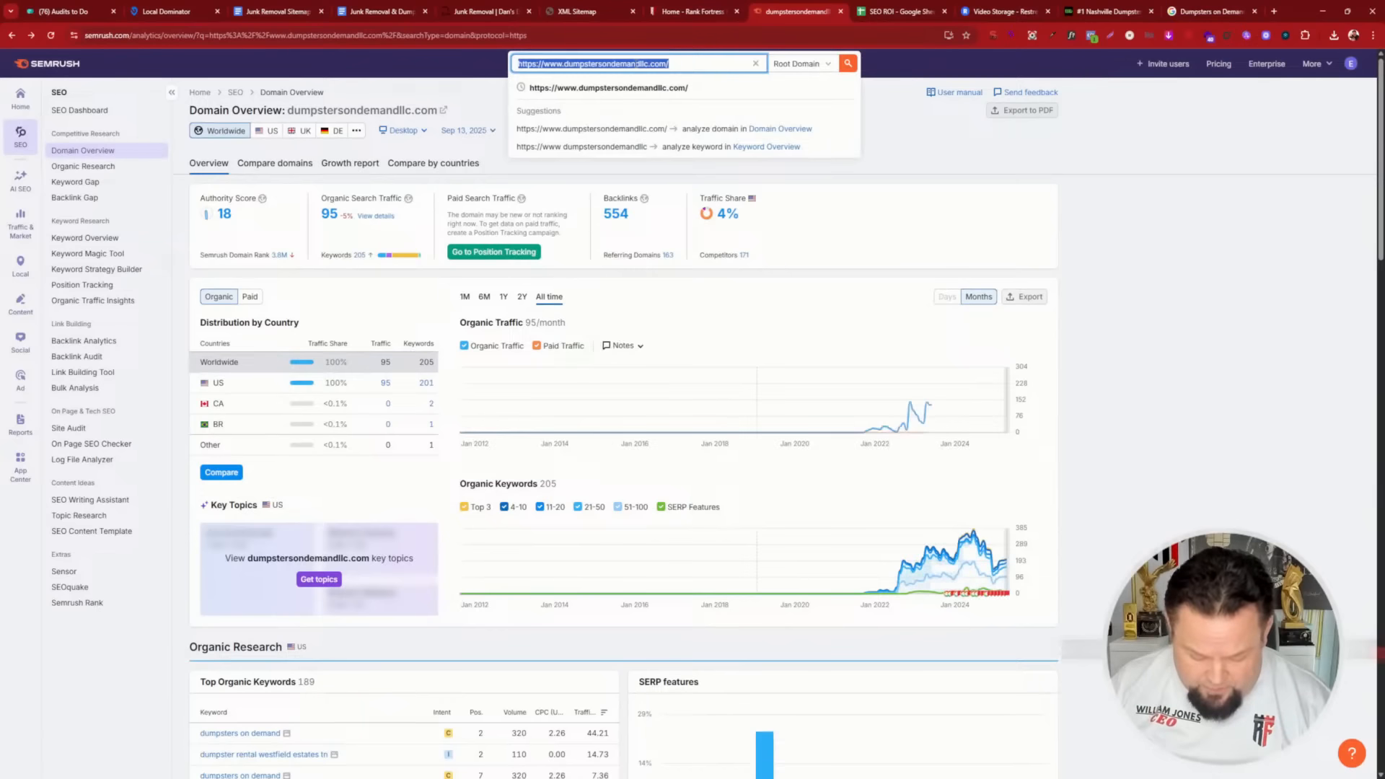
type("dumpster")
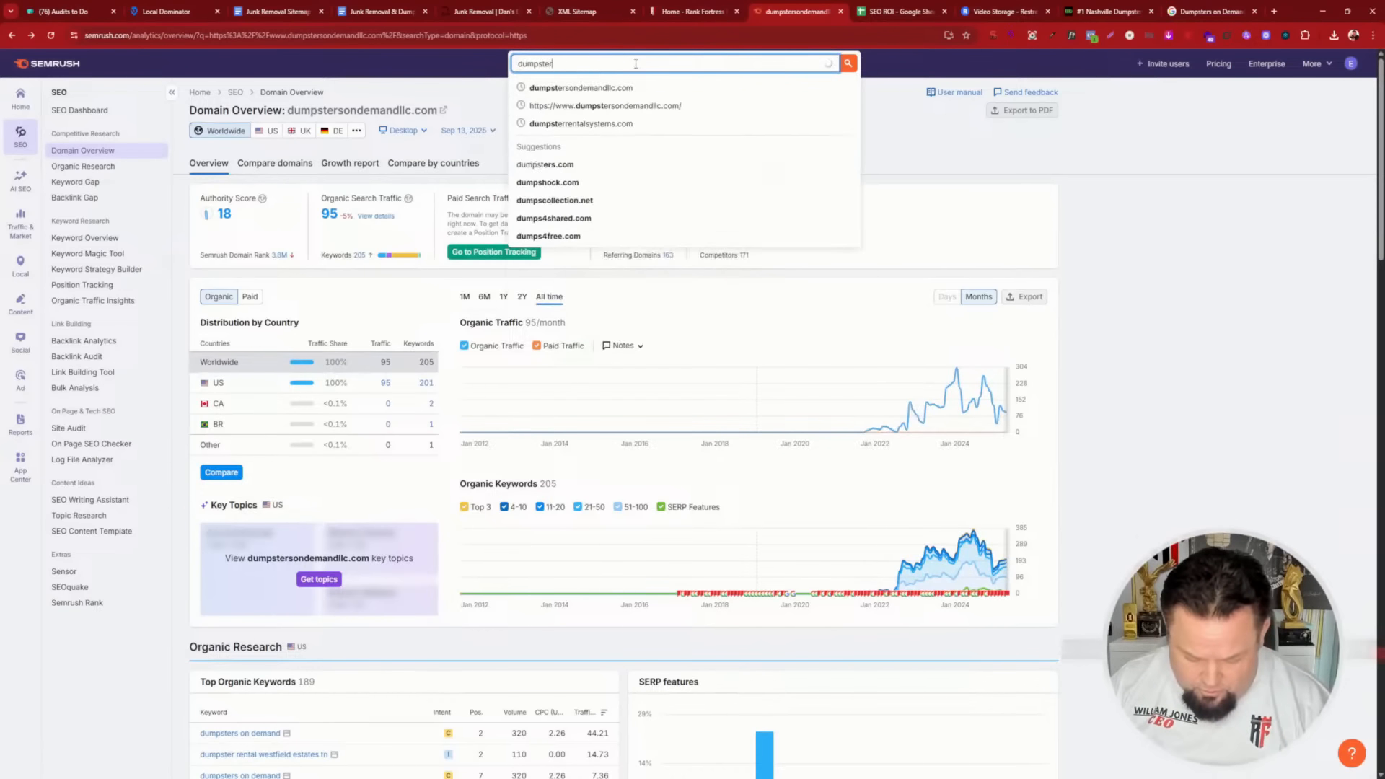
type(" reantal")
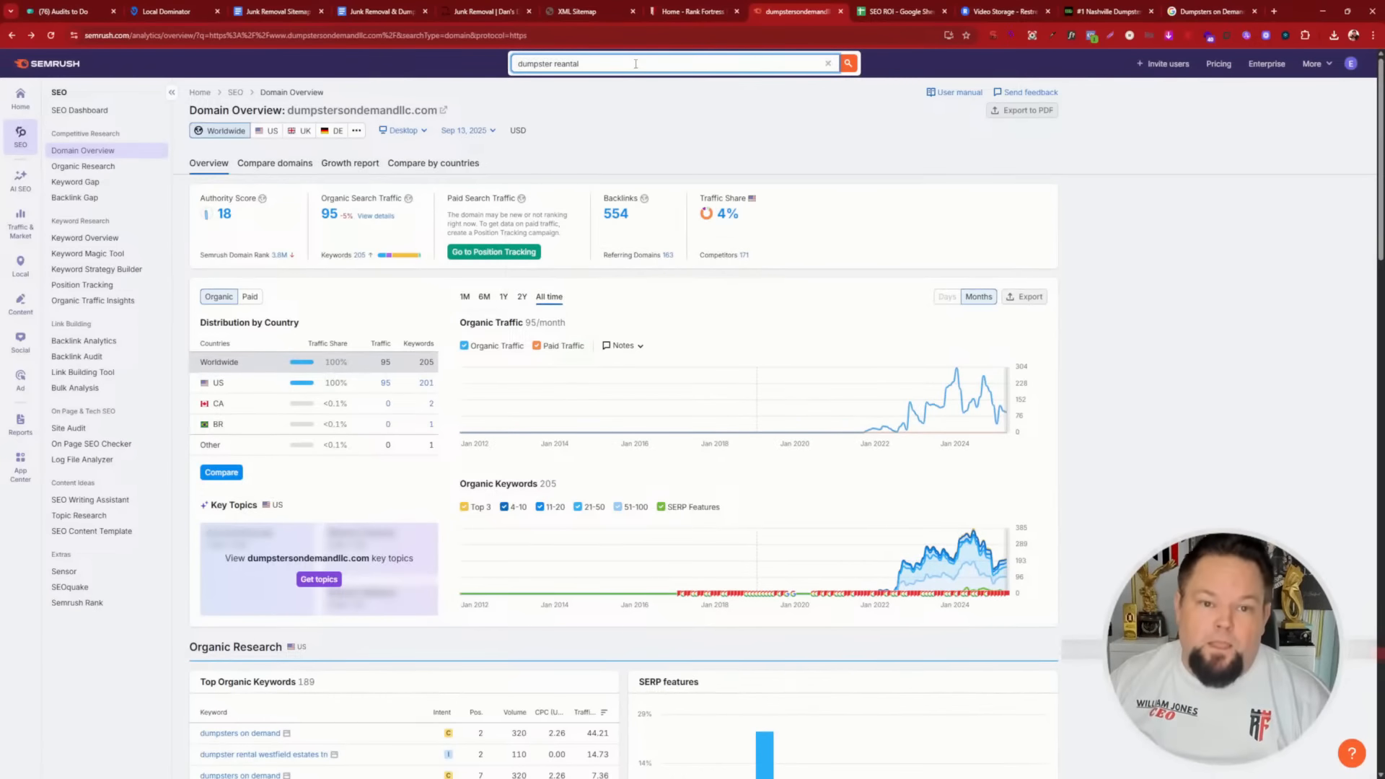
key("Return")
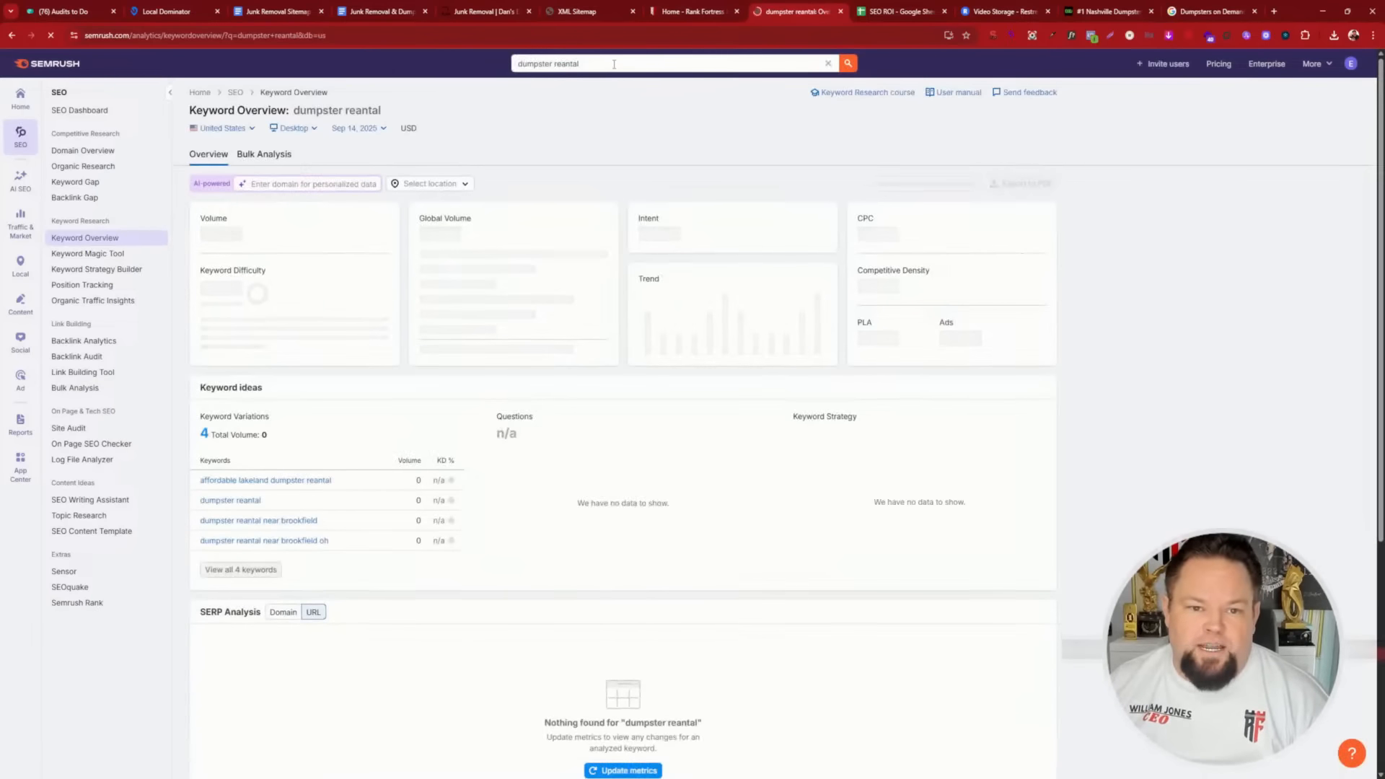
left_click(614, 63)
key("BackSpace")
key("BackSpace")
key("BackSpace")
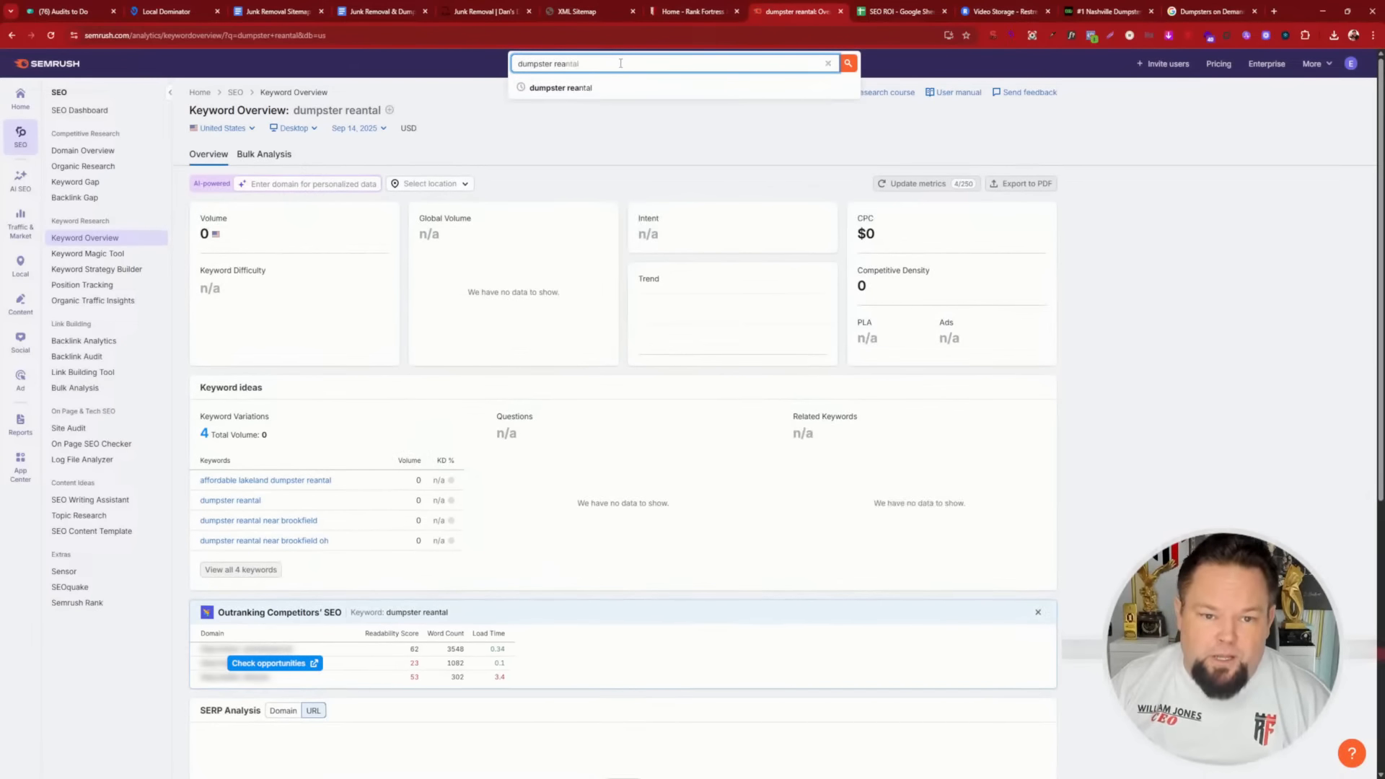
type("ntal")
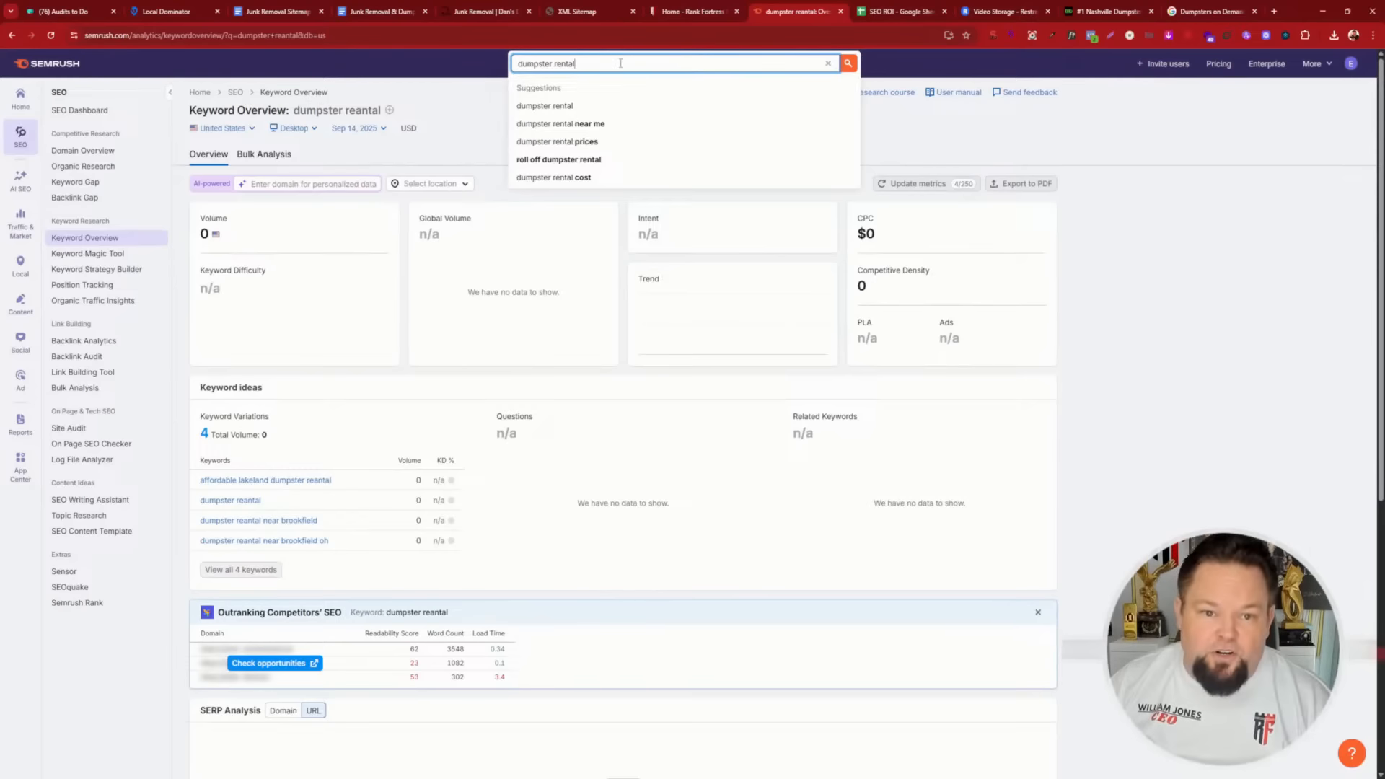
key("Return")
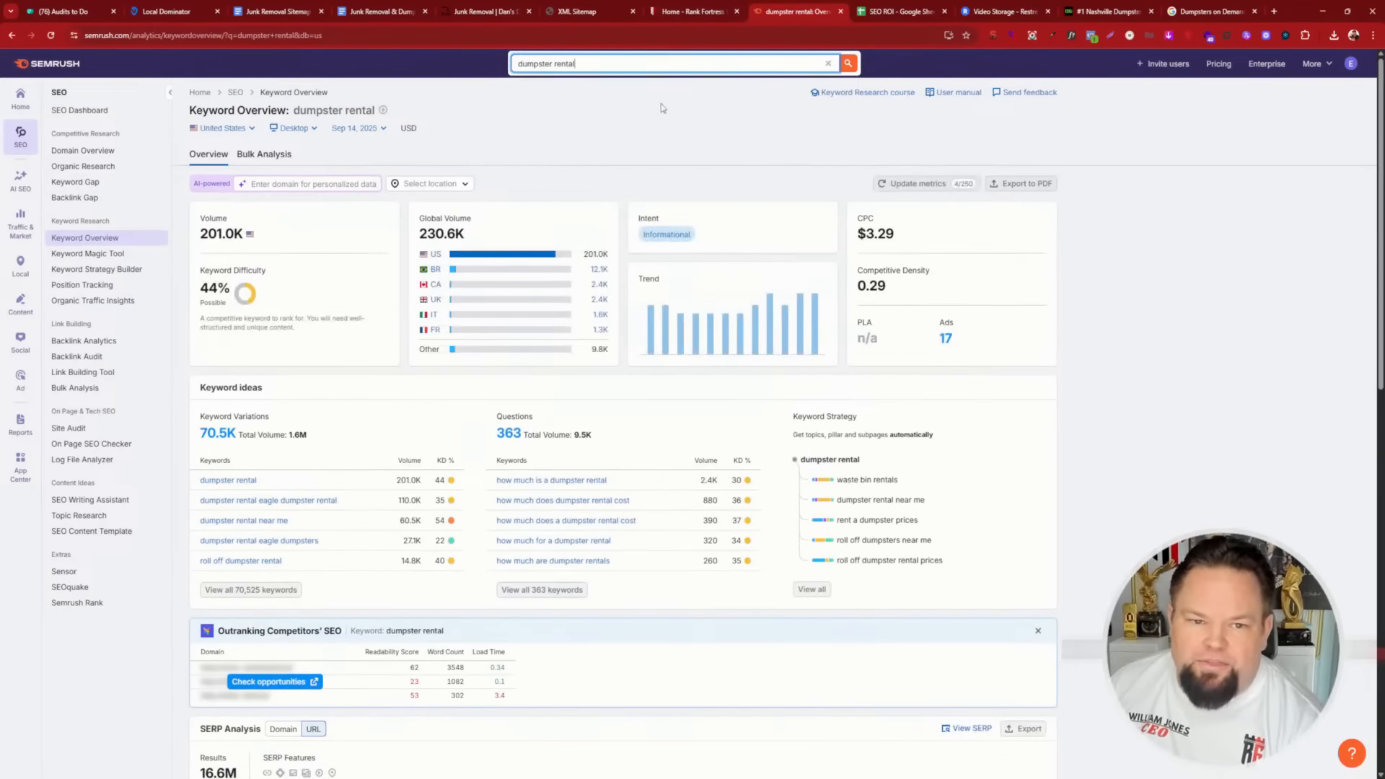
- Set the keyword overview location to Nashville, Tennessee
left_click(442, 184)
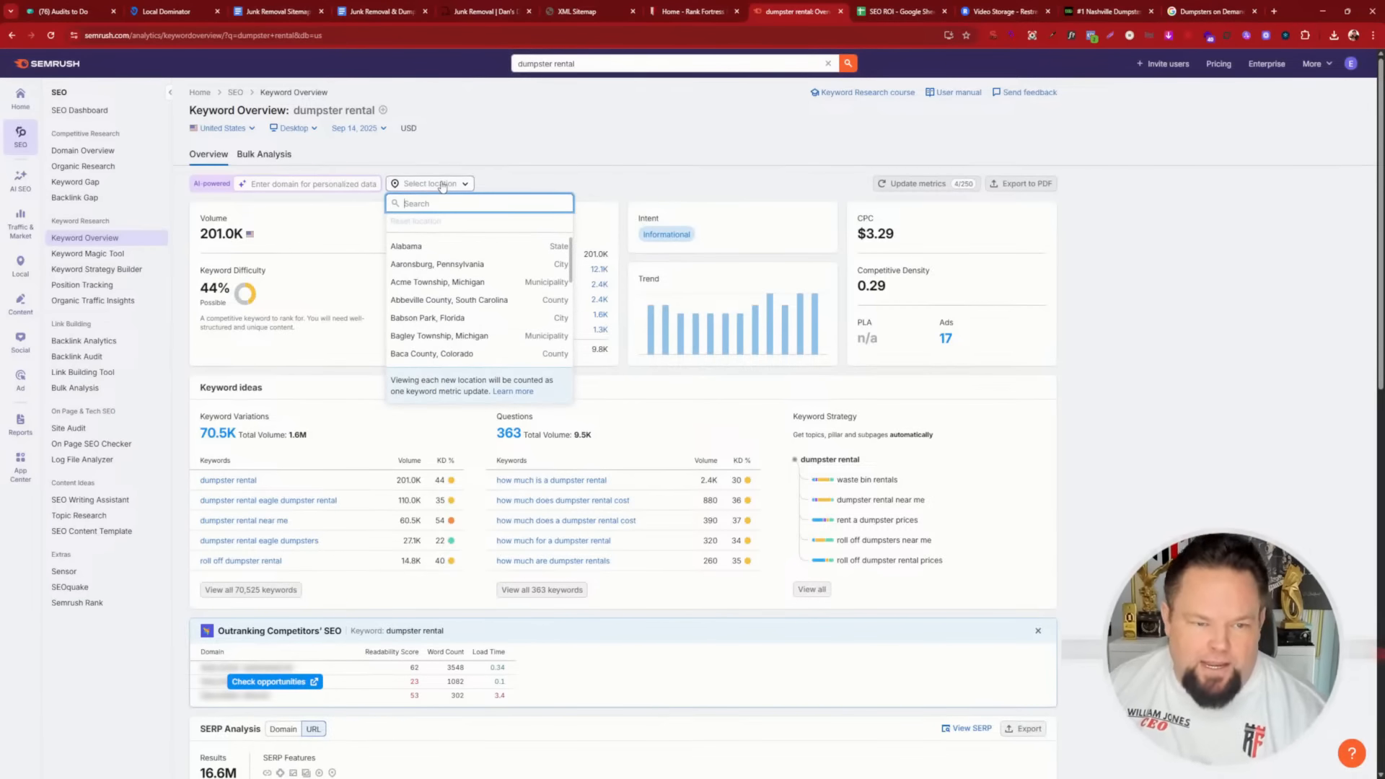
type("nas")
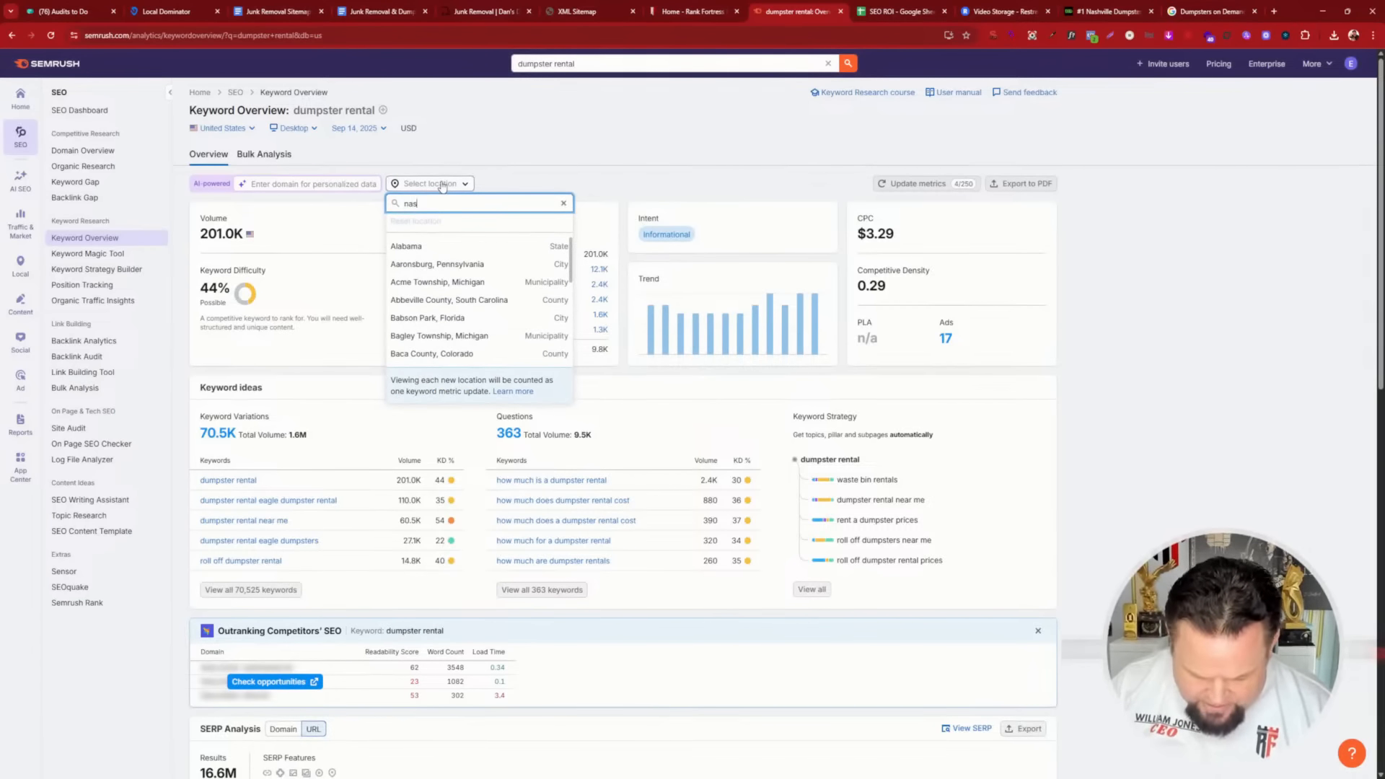
type("hville")
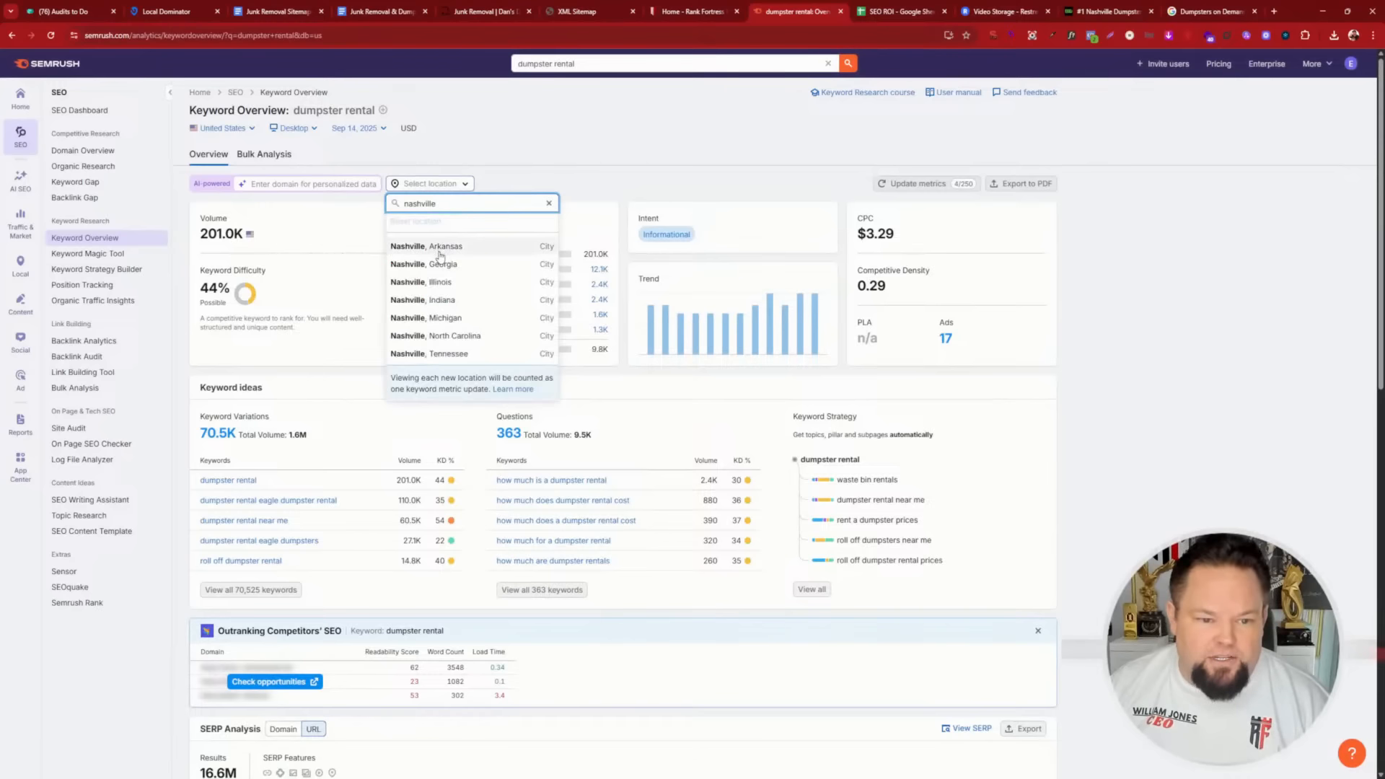
left_click(443, 356)
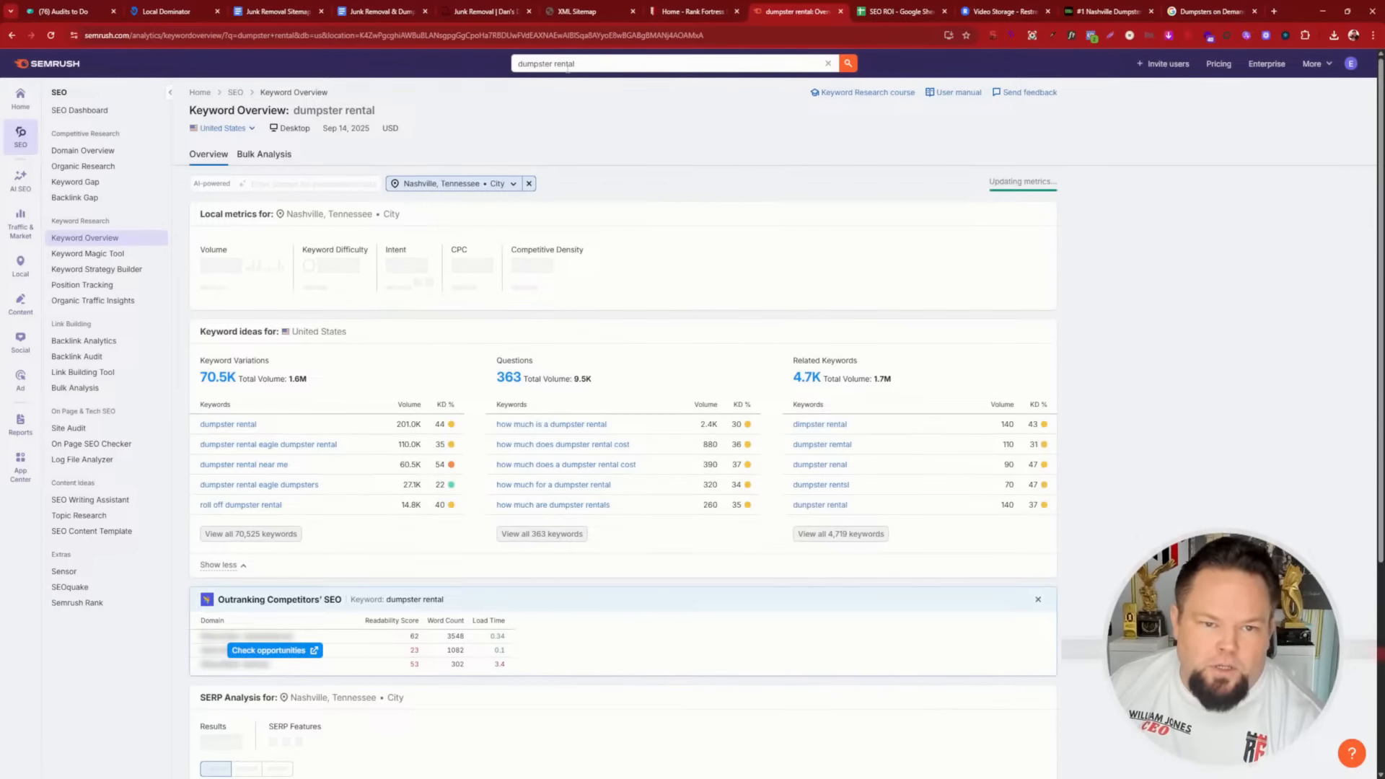
left_click(607, 63)
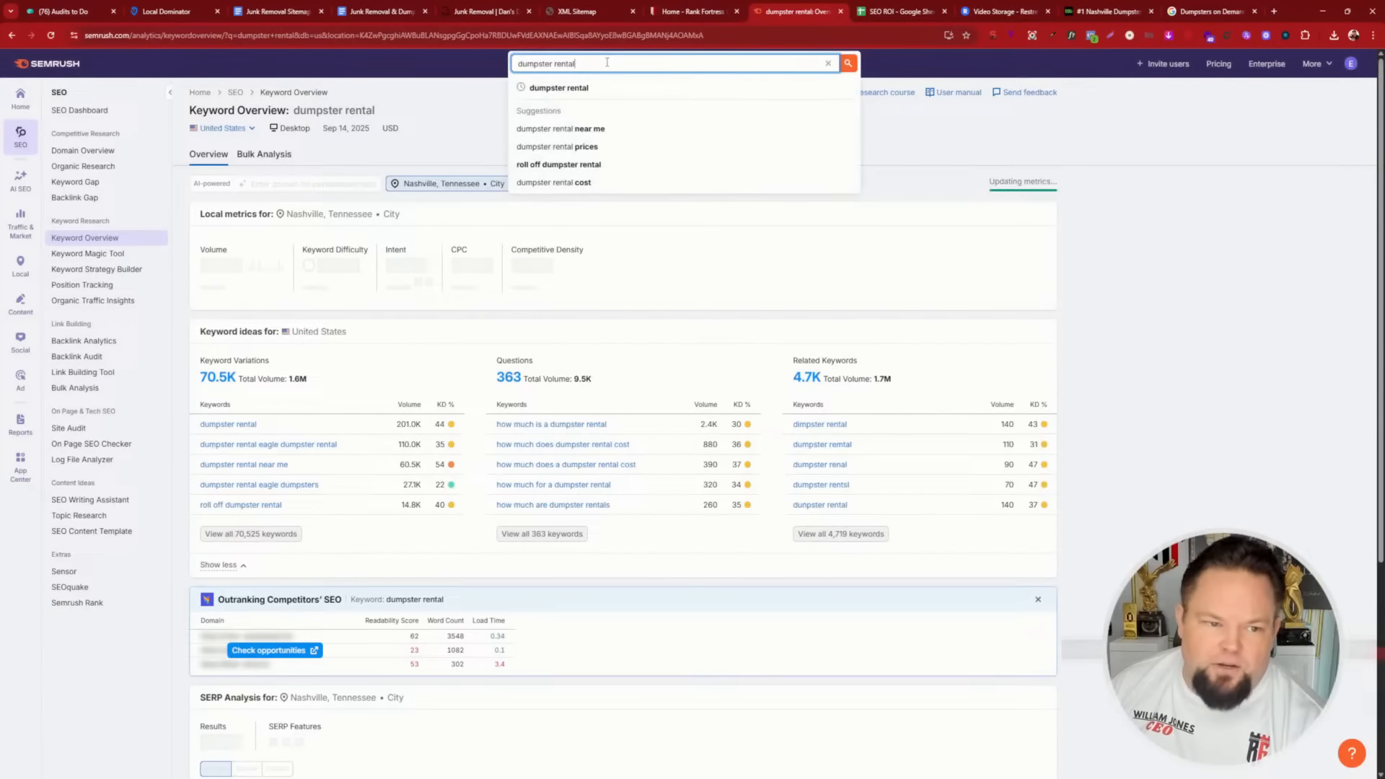
key("Escape")
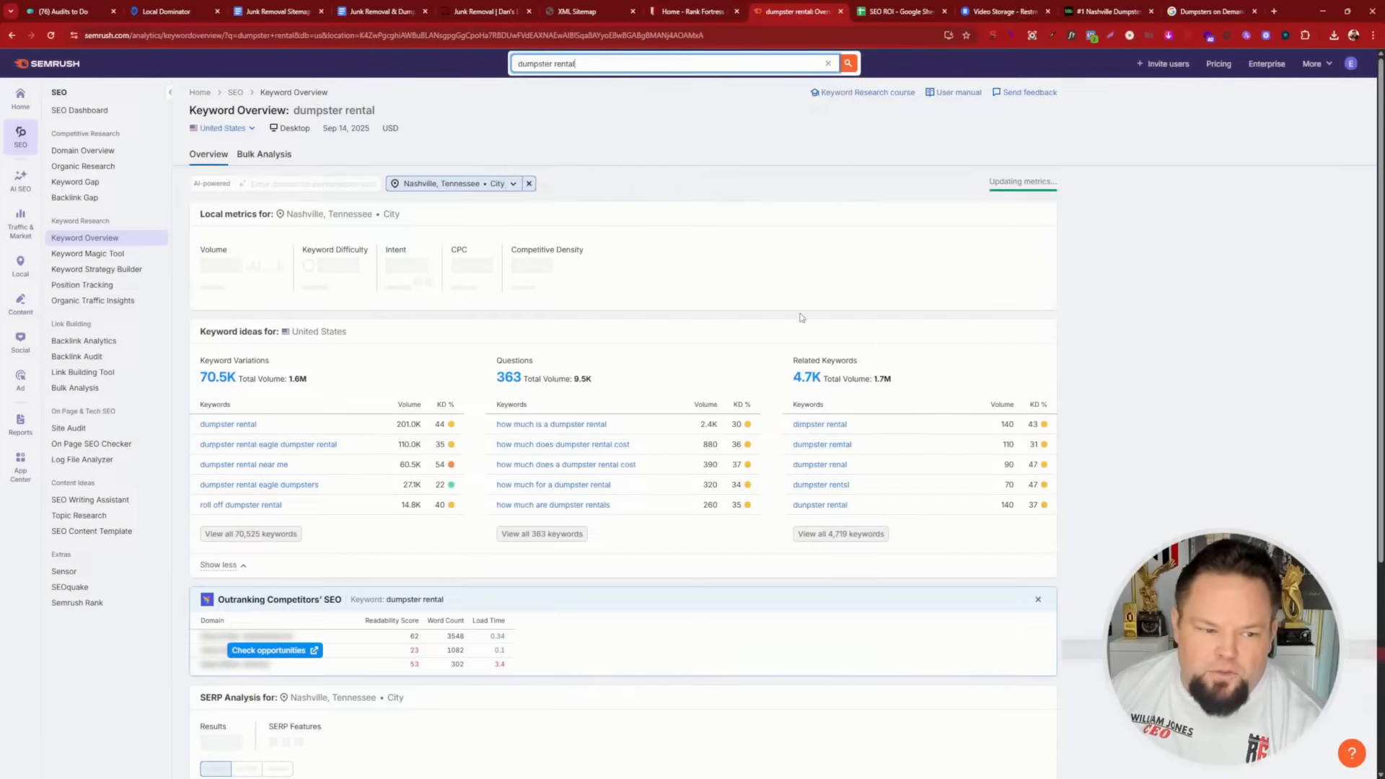
left_click(12, 34)
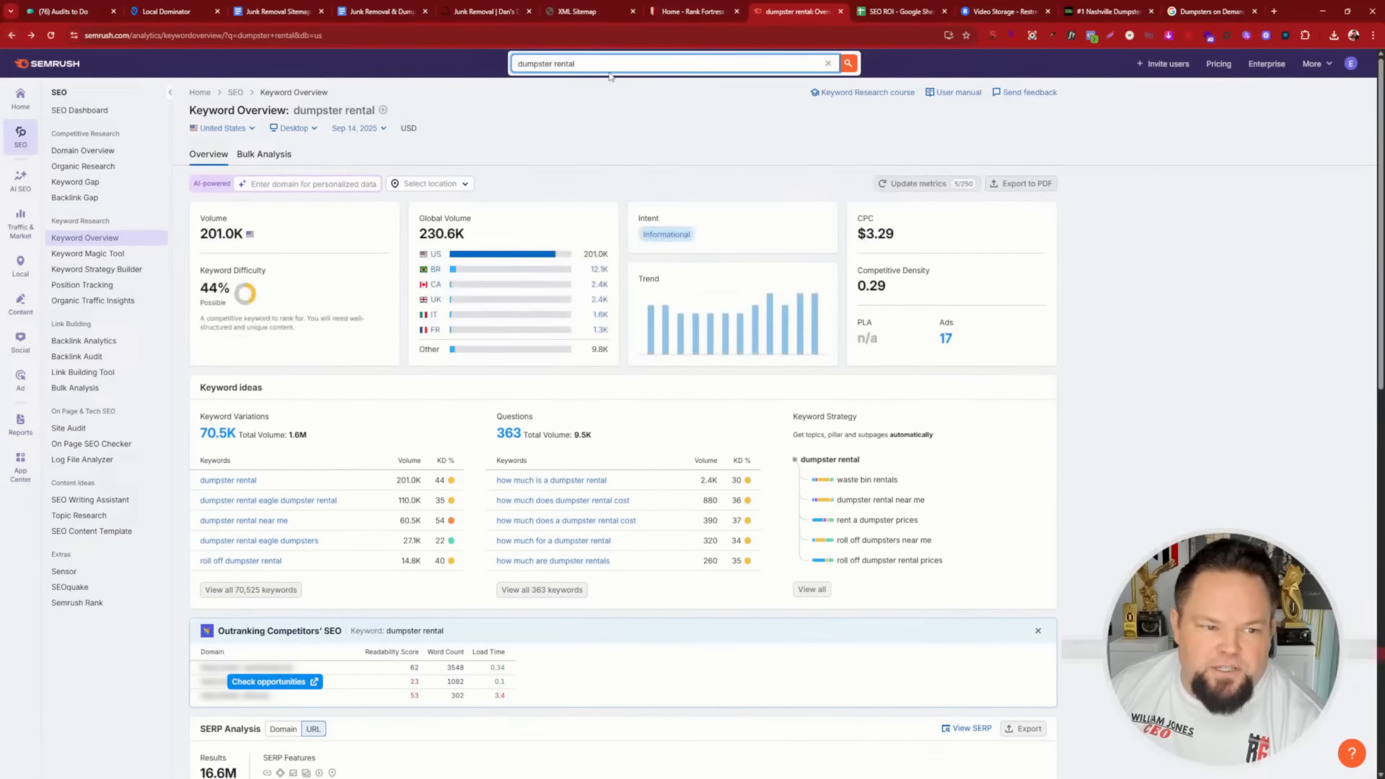
left_click(31, 35)
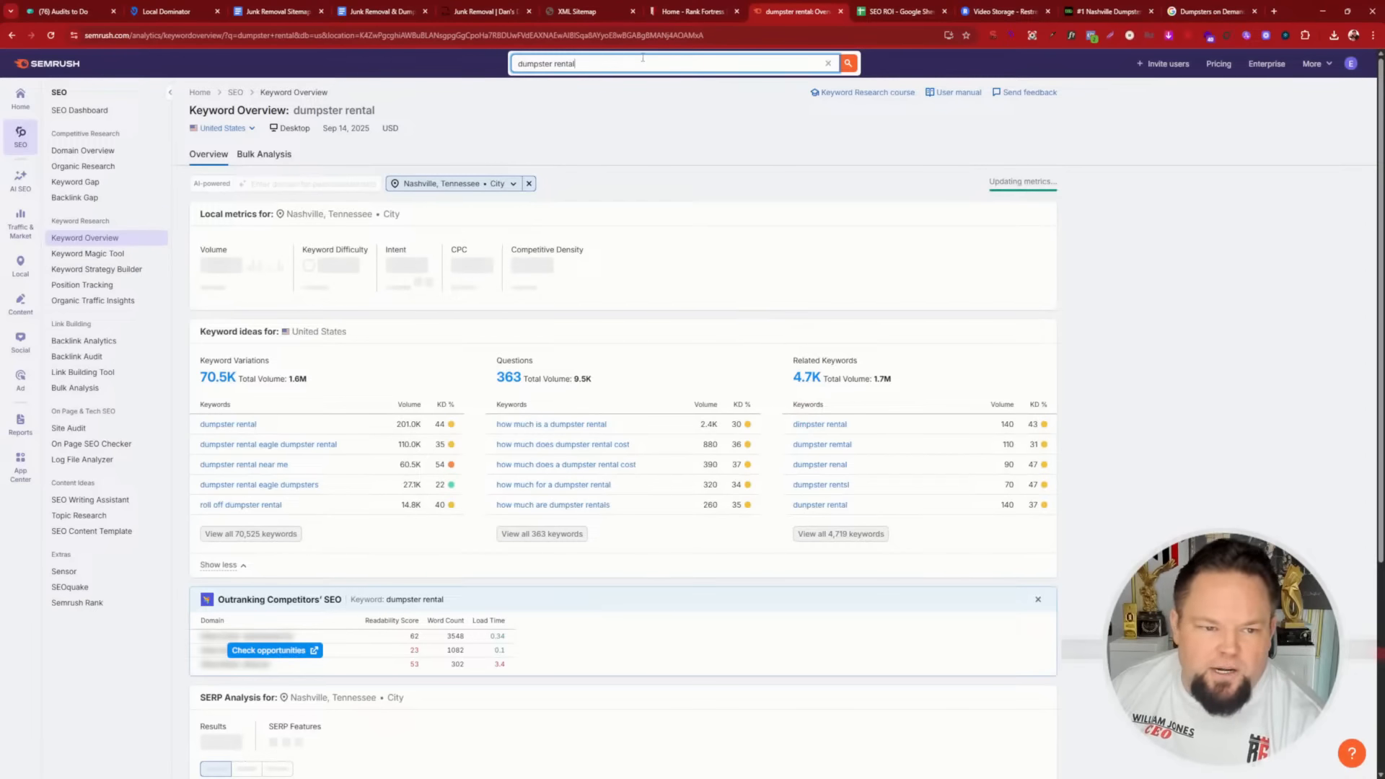
- Look up the keyword "junk removal" for the same Nashville location
left_click(591, 63)
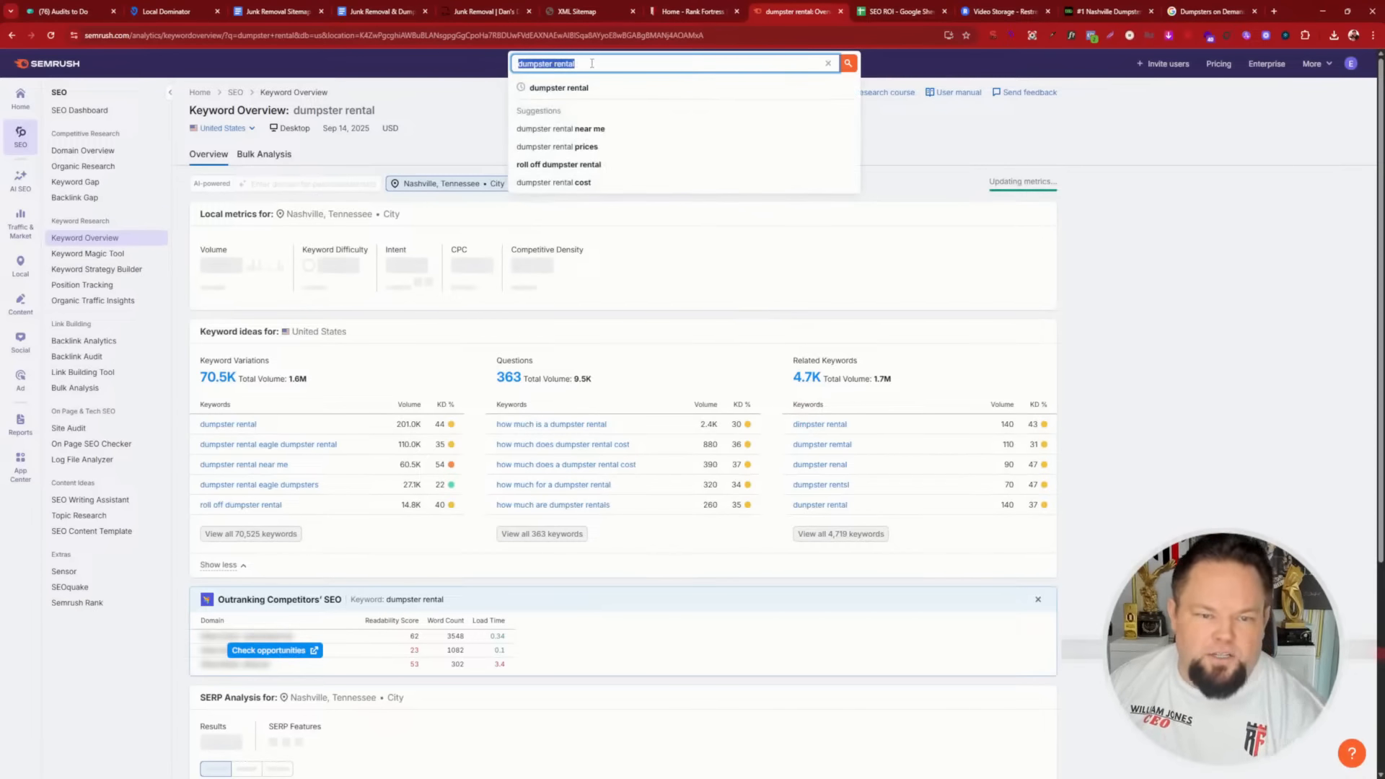
type("junk remo")
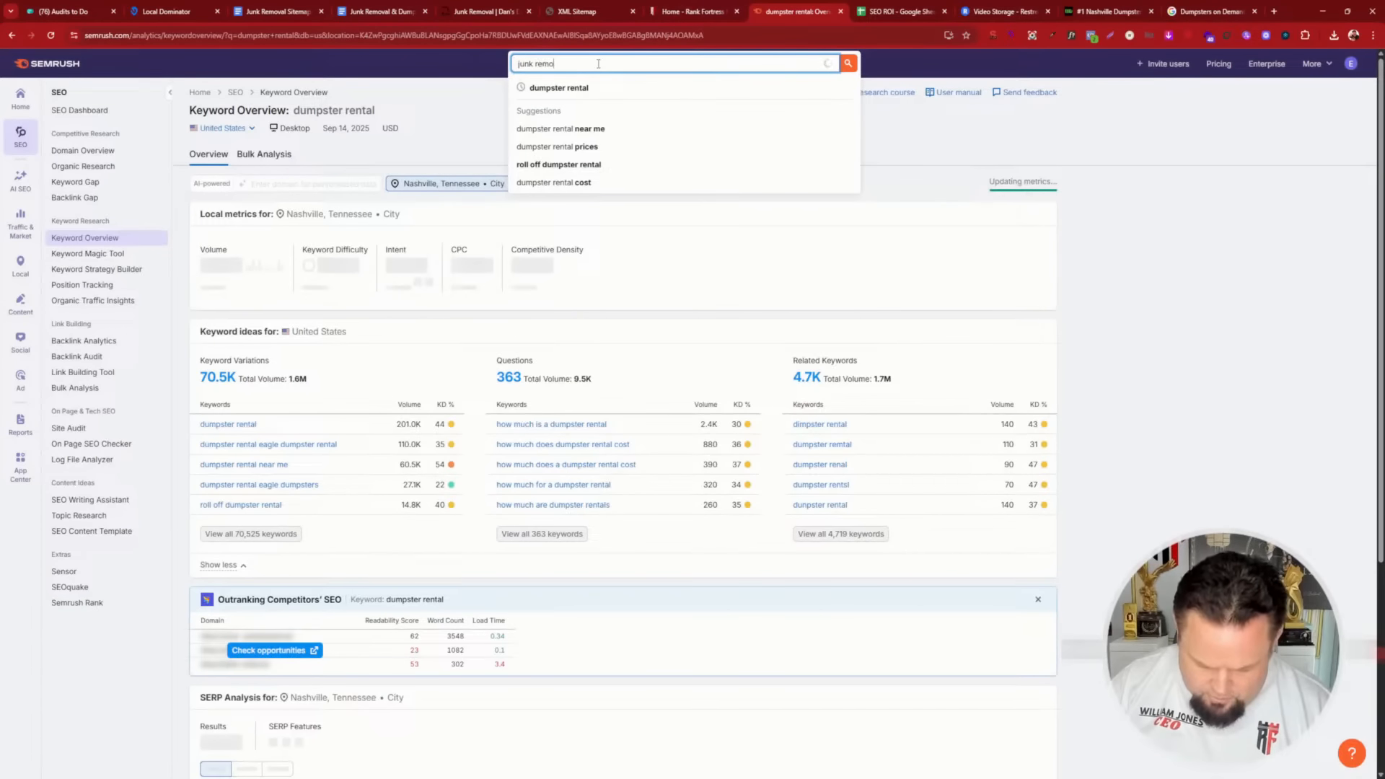
type("val")
key("Return")
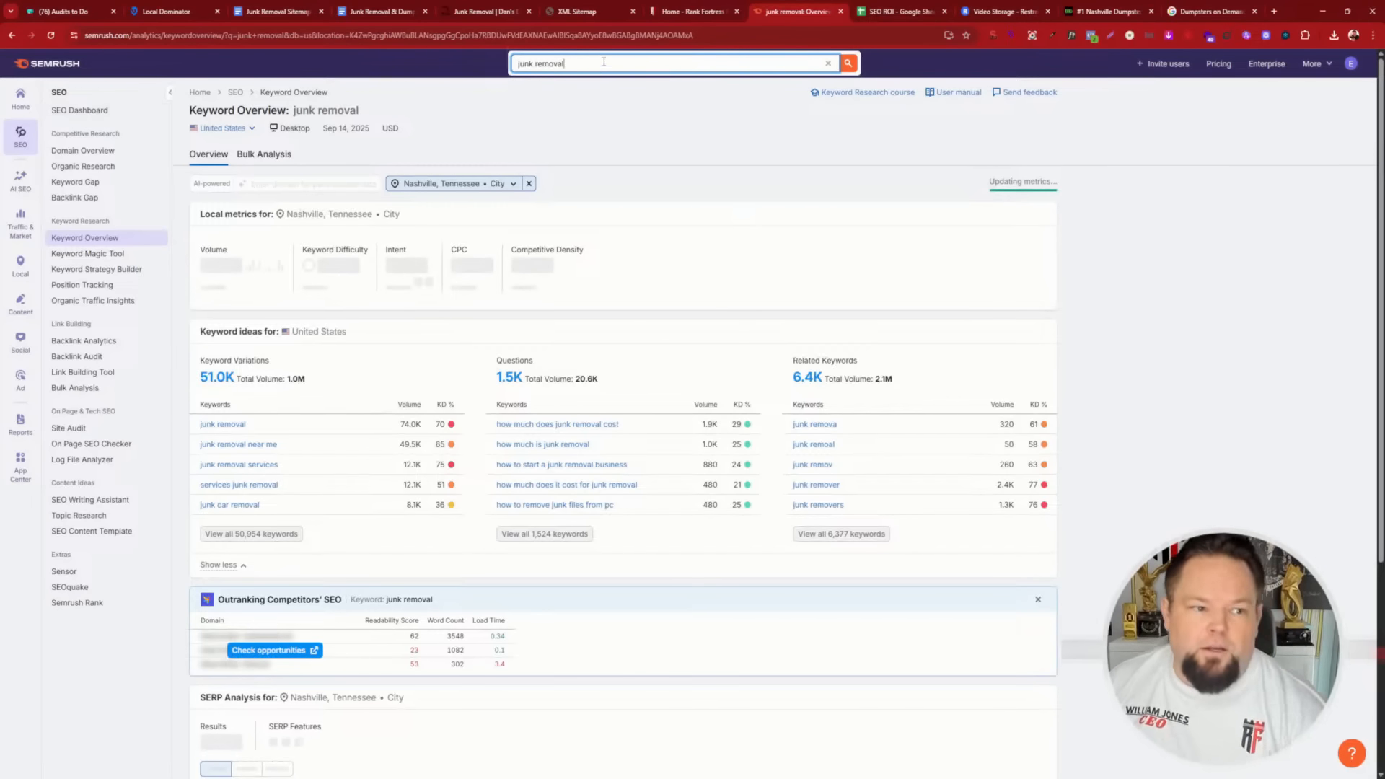
left_click(83, 109)
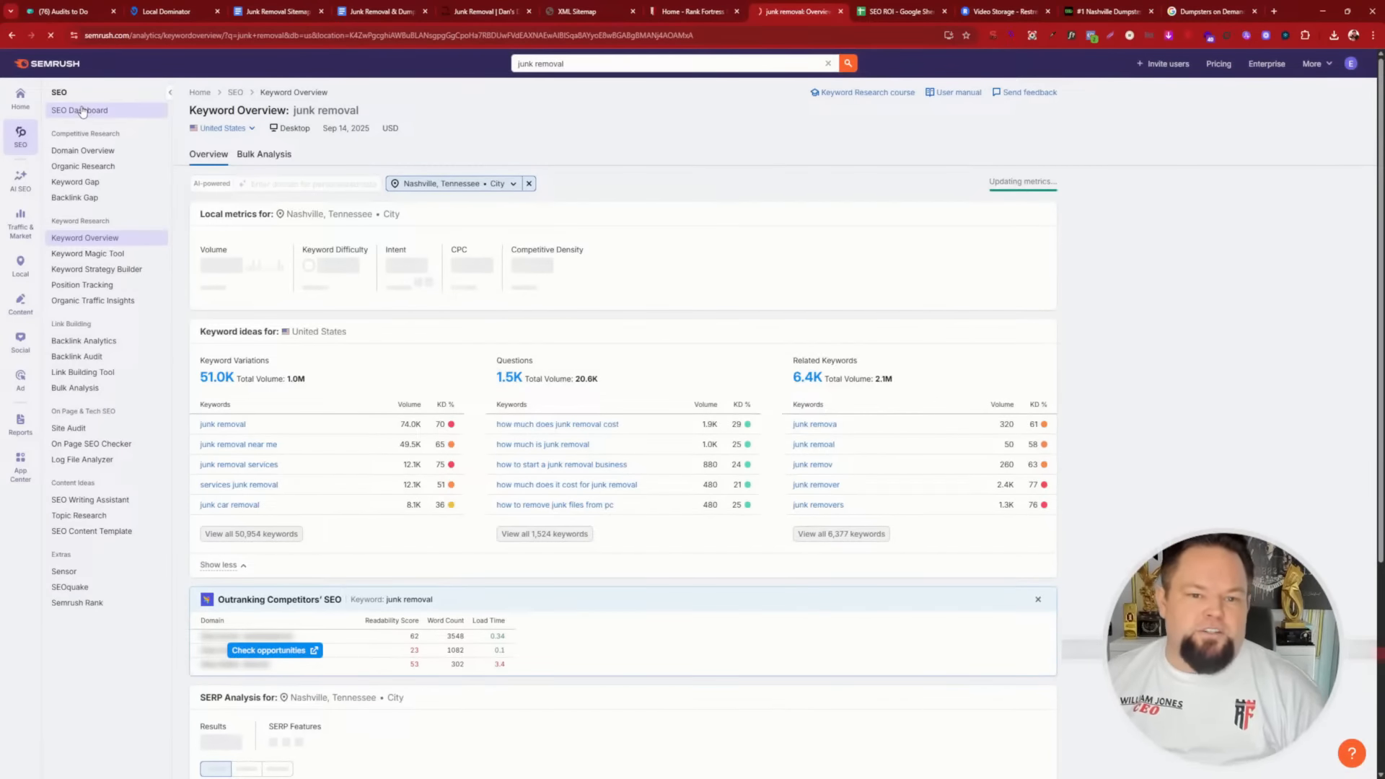
left_click(543, 62)
type("https://www.dumpstersondemandllc.com/")
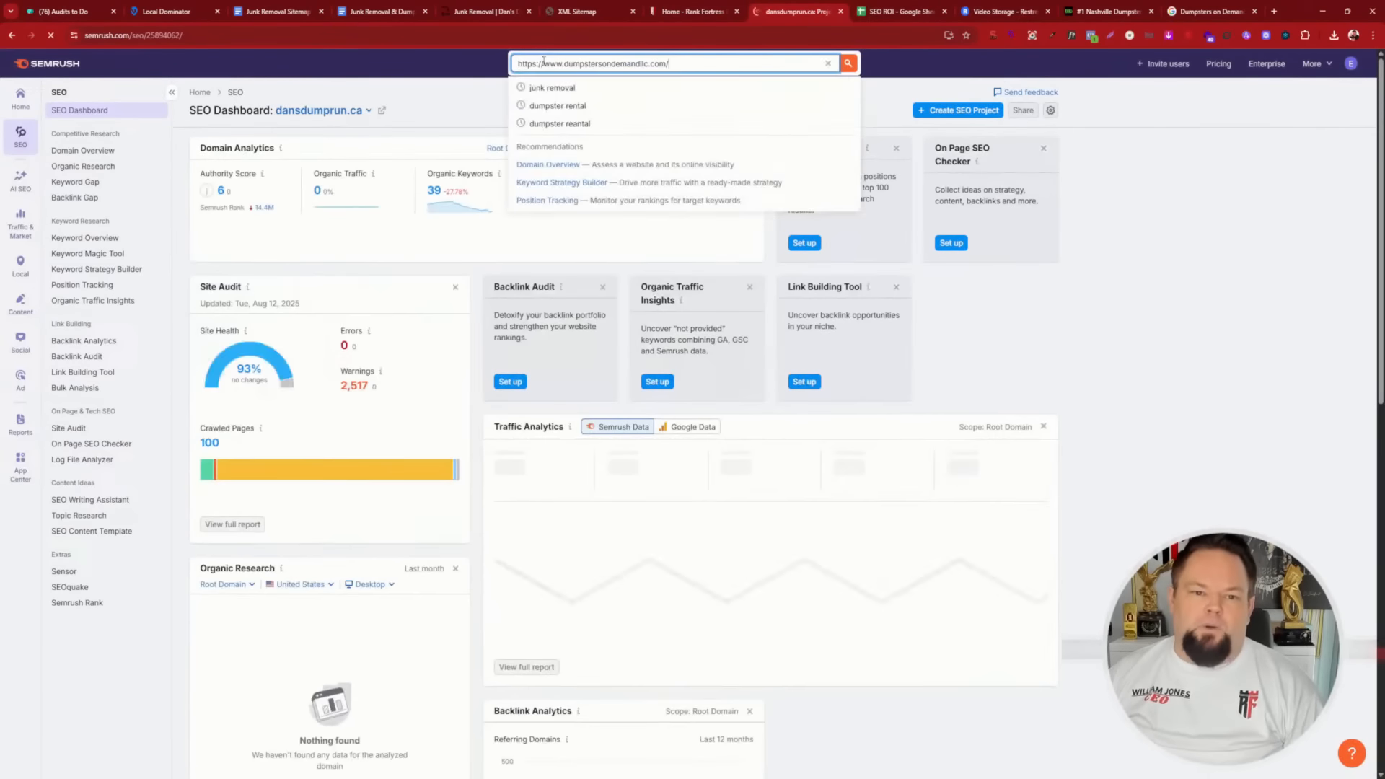
key("Return")
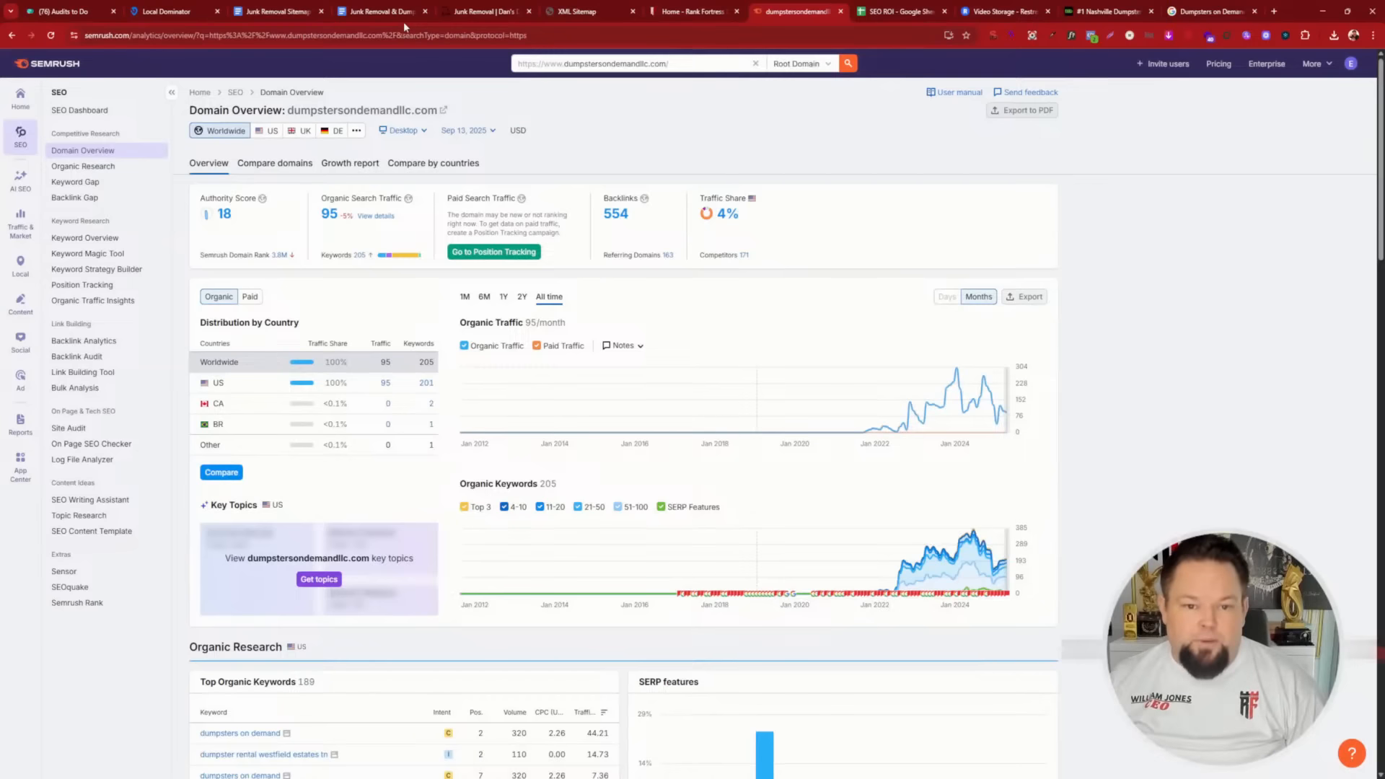
- Open the domain's backlinks report and examine its list of referring domains, including their authority scores and backlink counts
left_click(615, 215)
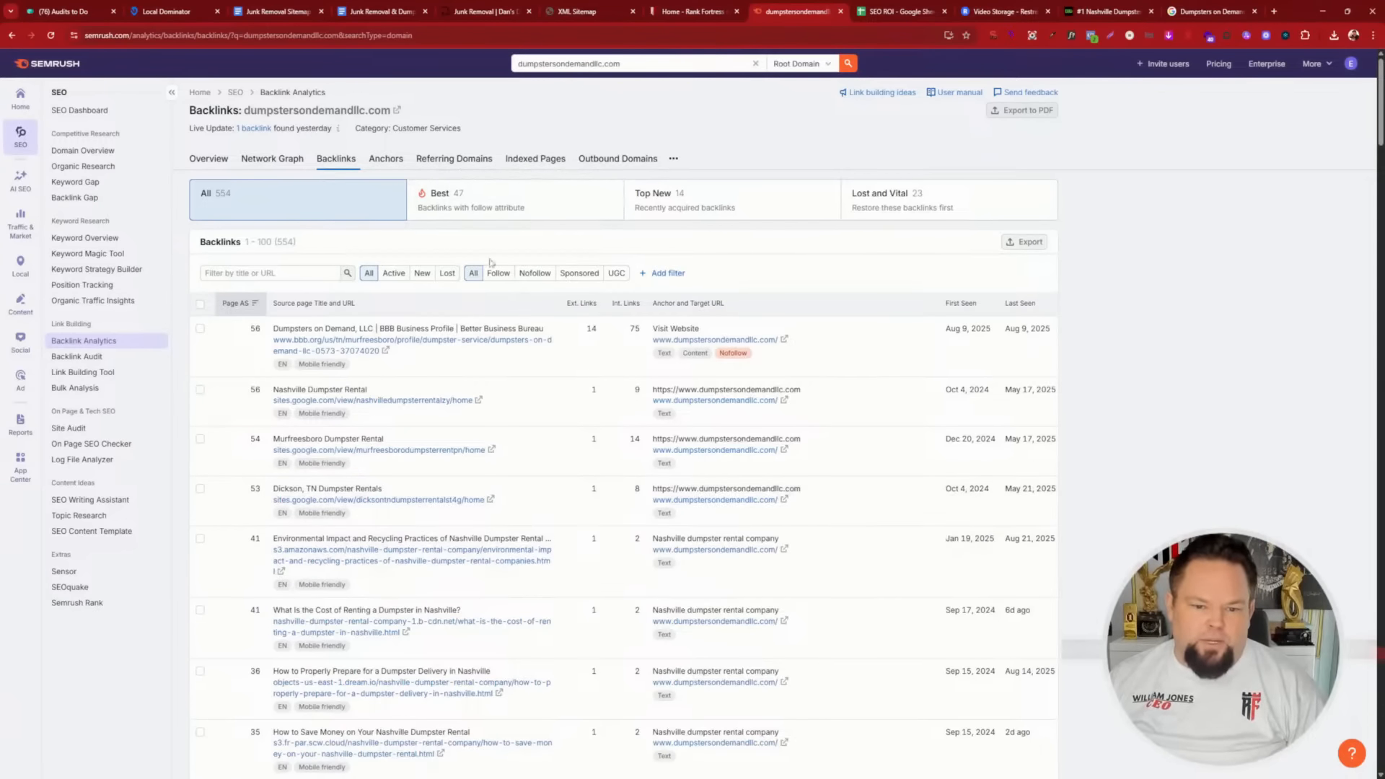
left_click(446, 159)
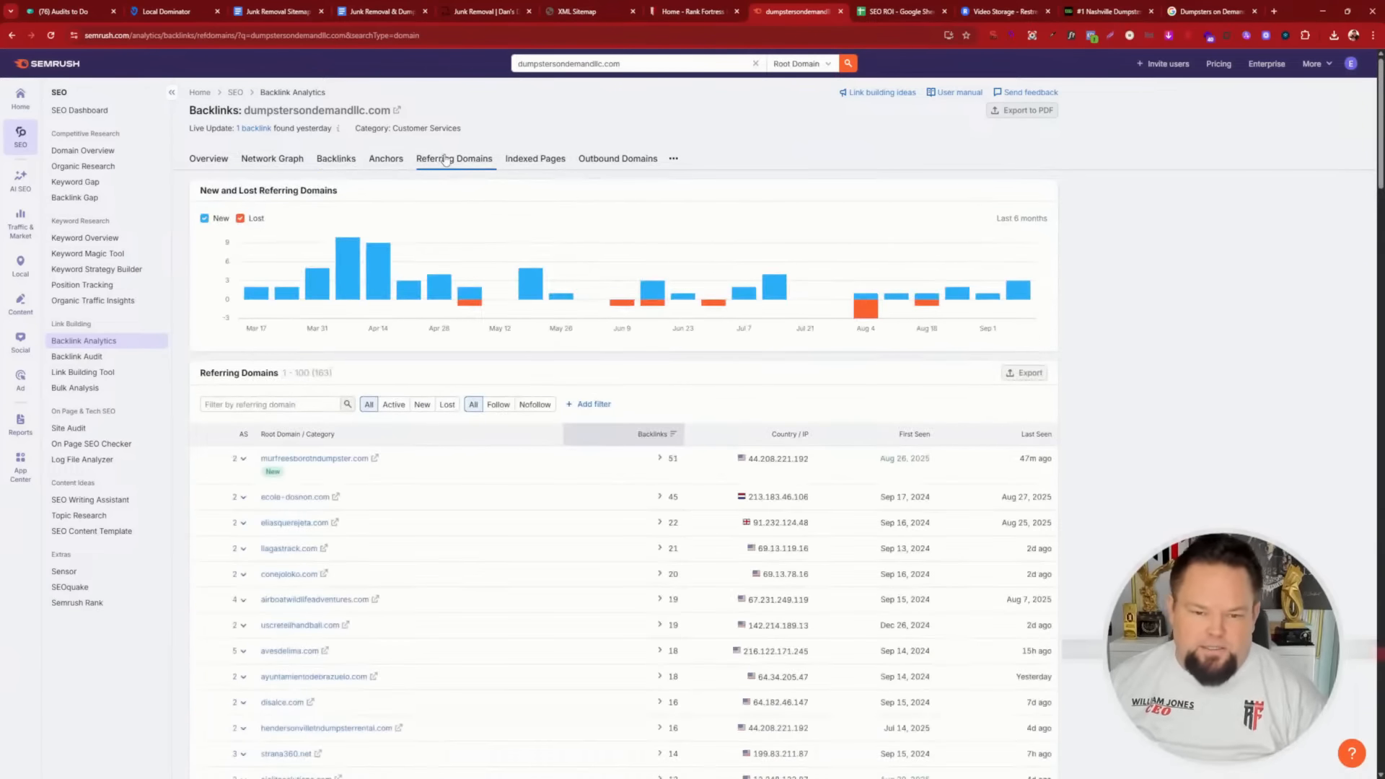
scroll(812, 357, "down", 5)
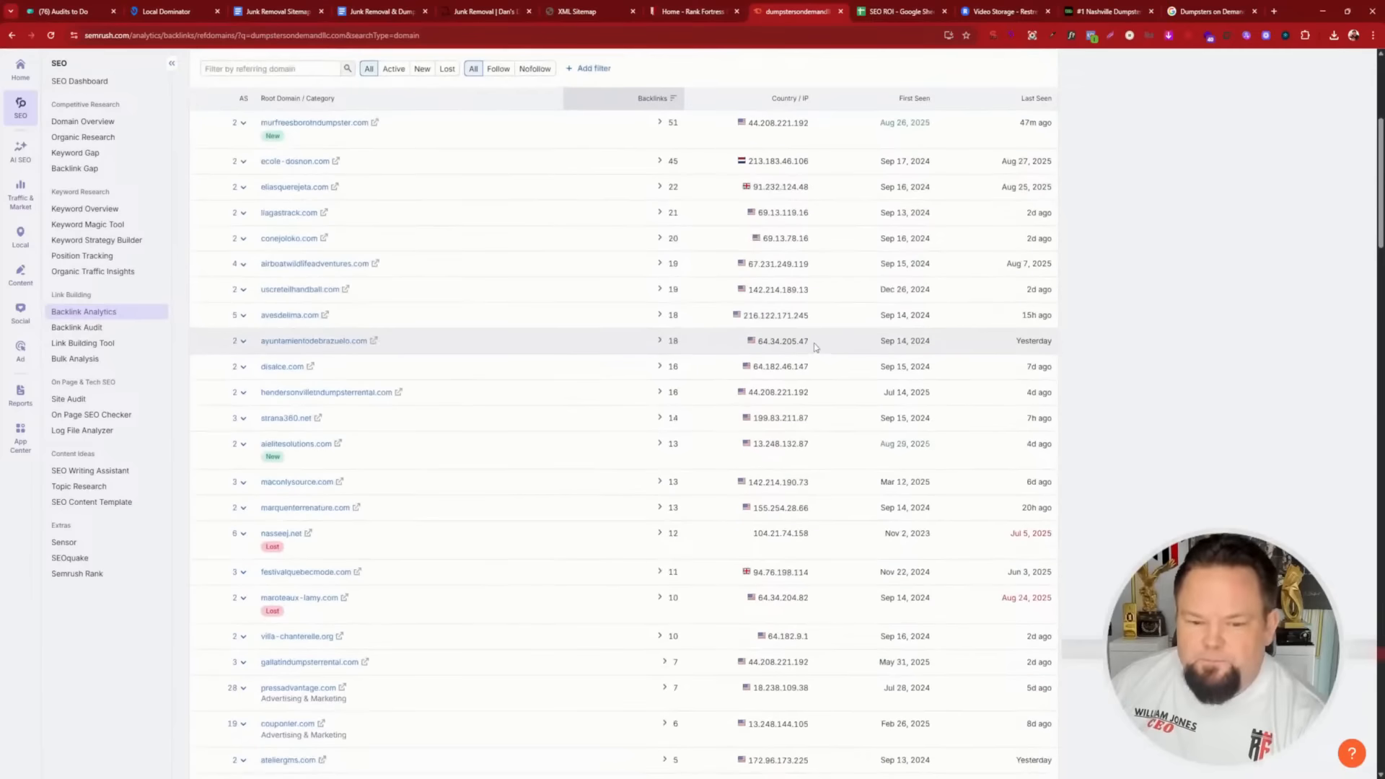
scroll(801, 332, "down", 6)
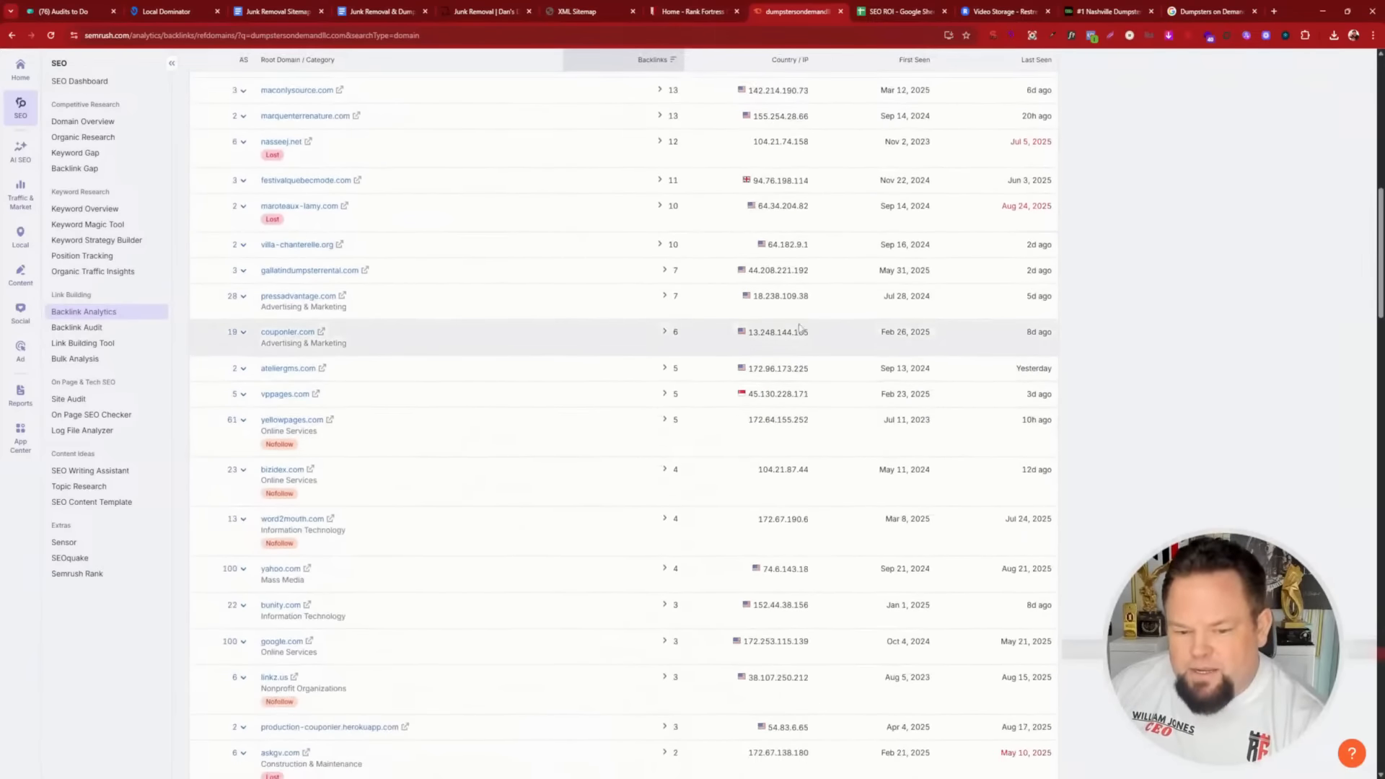
scroll(800, 328, "down", 15)
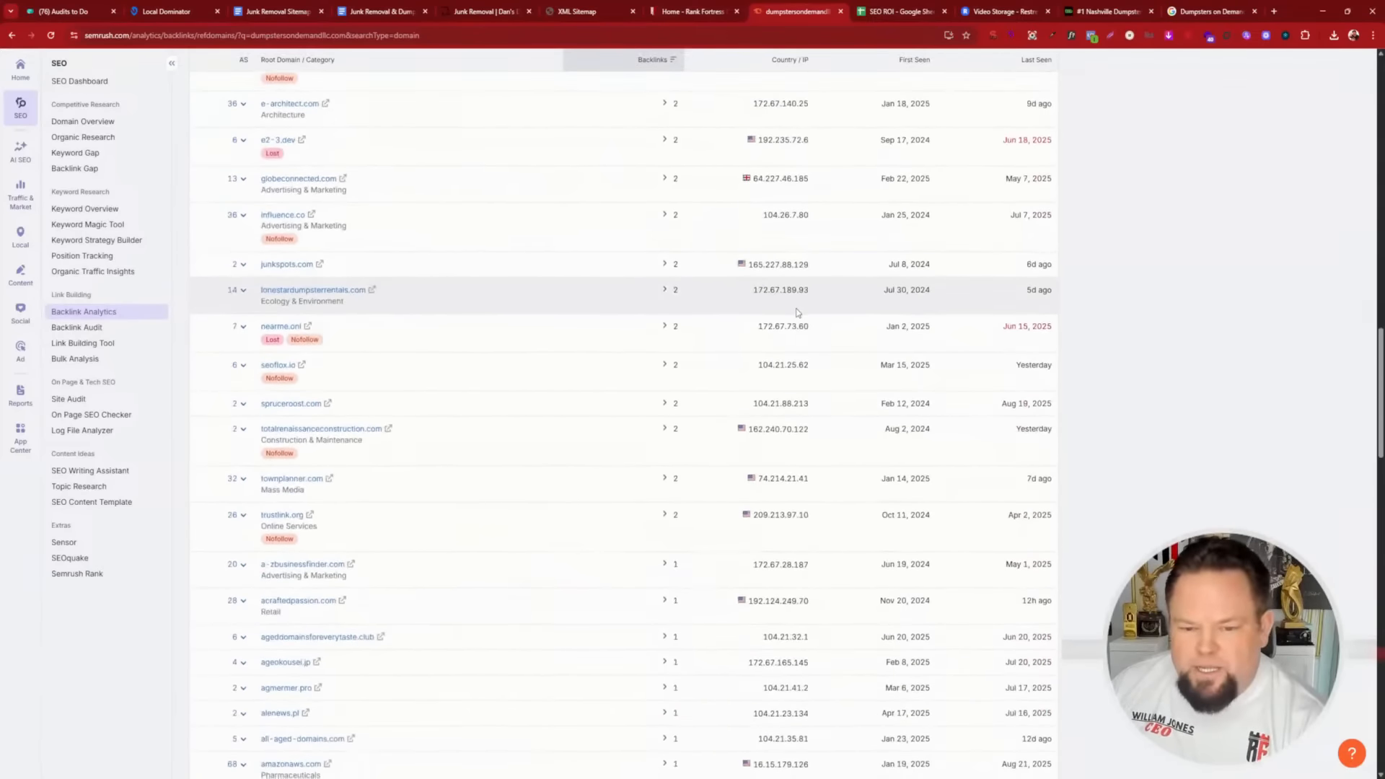
scroll(797, 312, "down", 20)
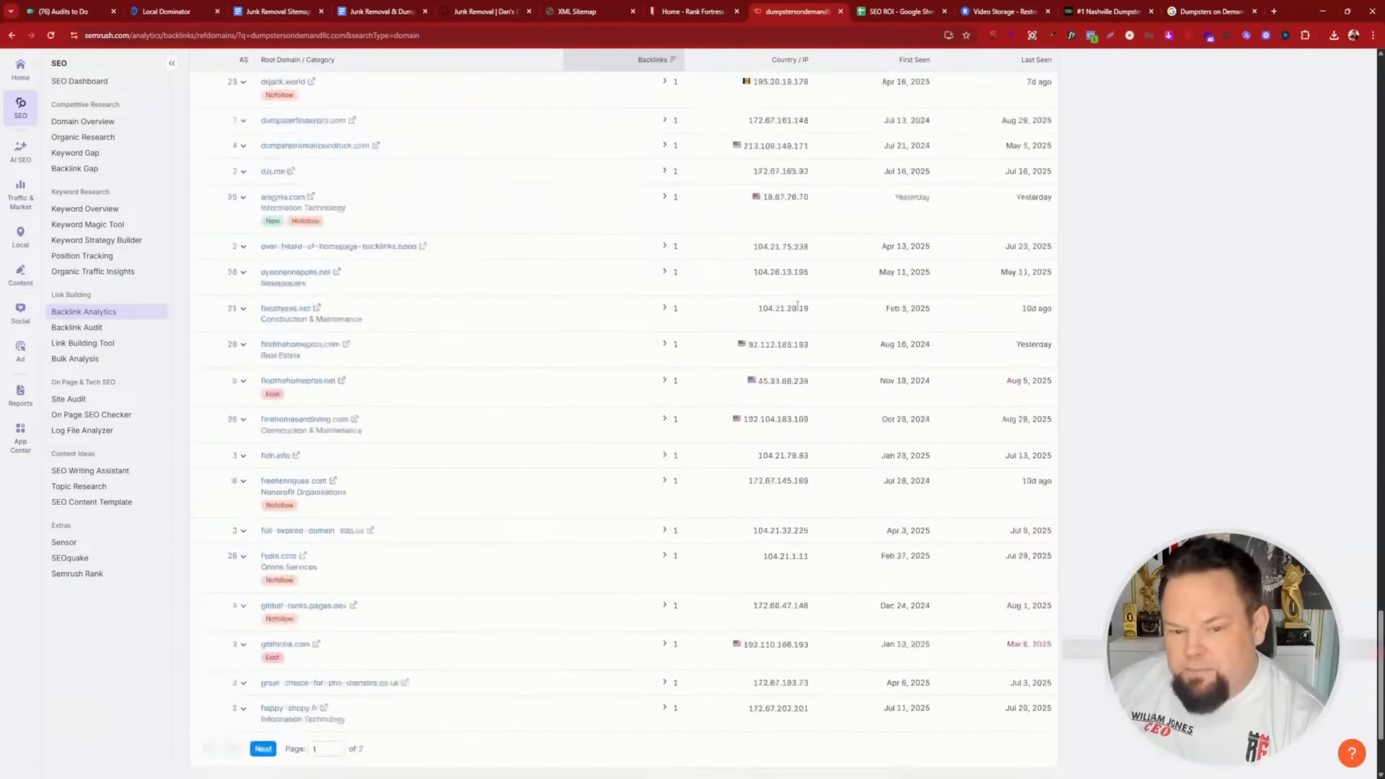
scroll(797, 306, "down", 2)
scroll(773, 440, "up", 6)
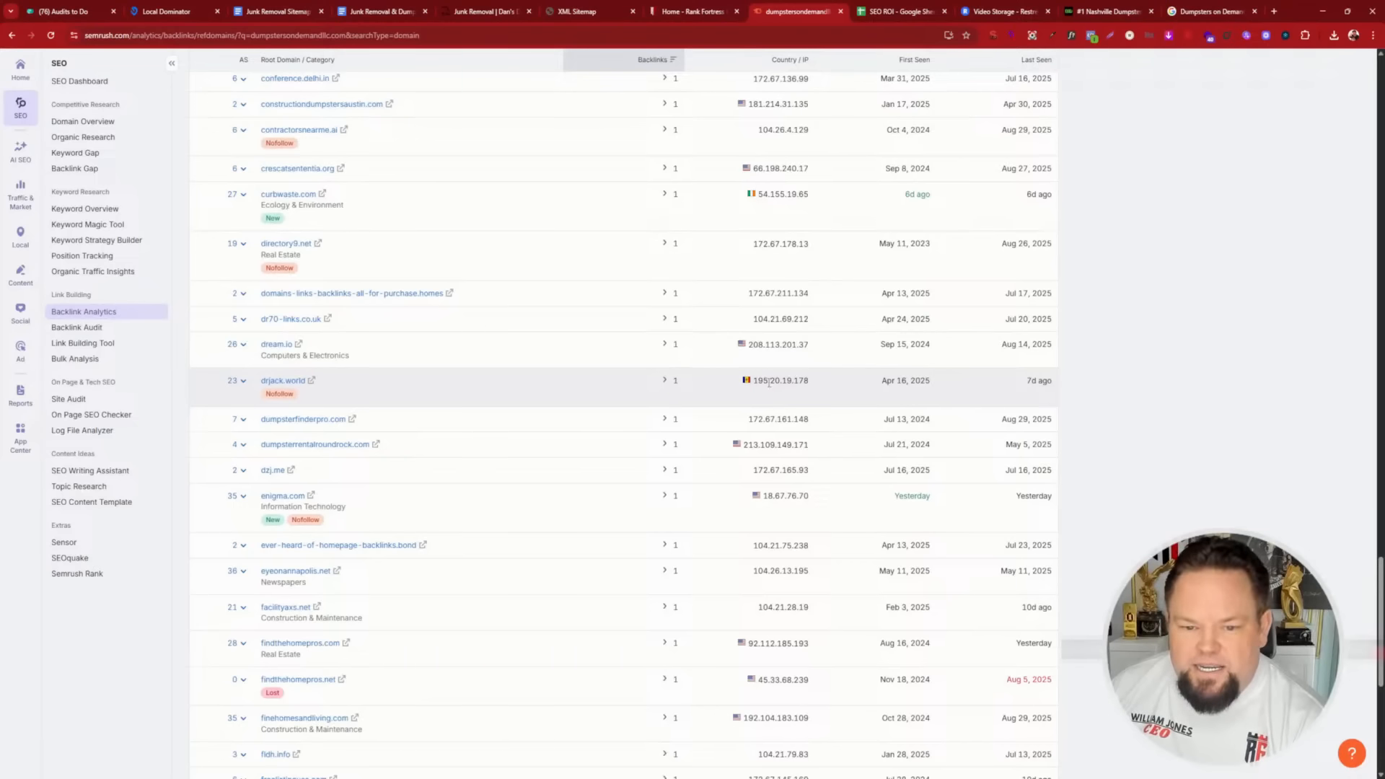
scroll(769, 383, "up", 6)
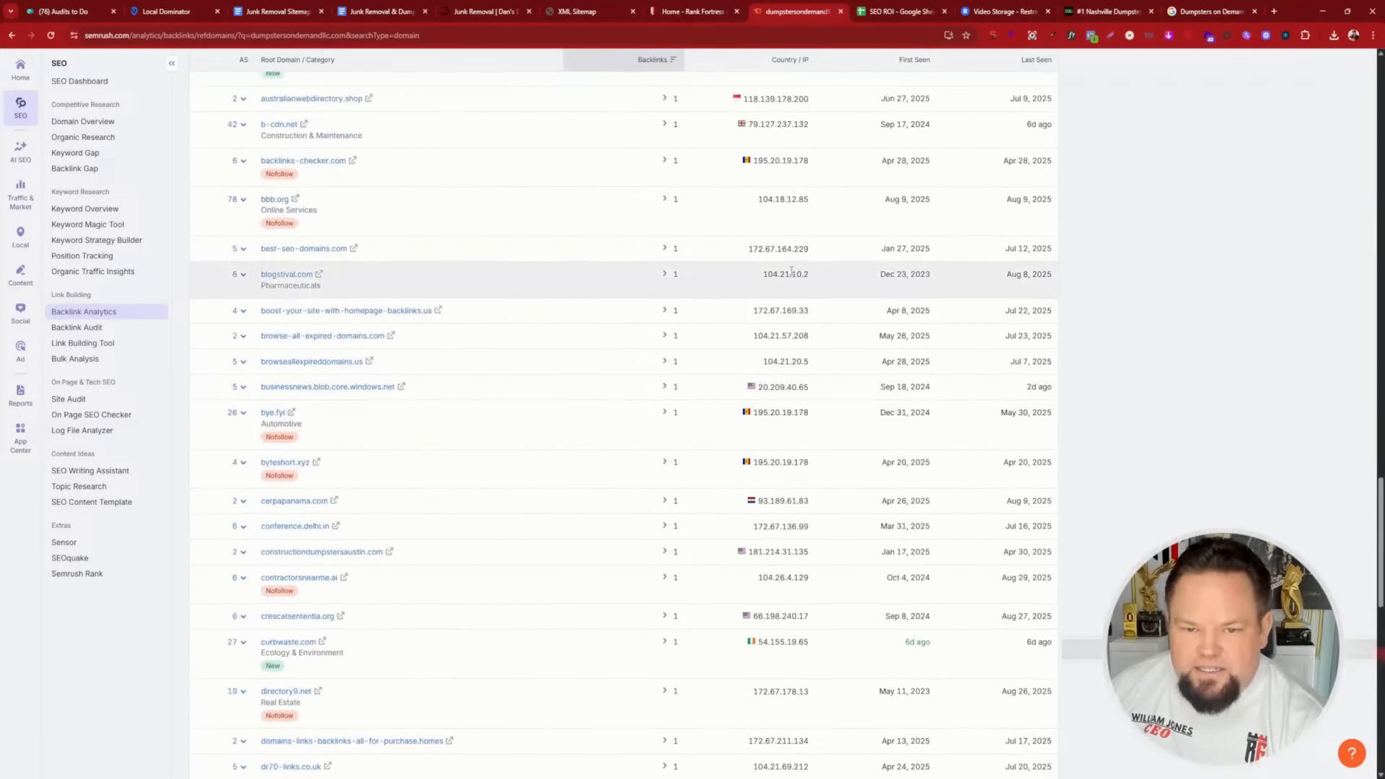
scroll(792, 272, "up", 4)
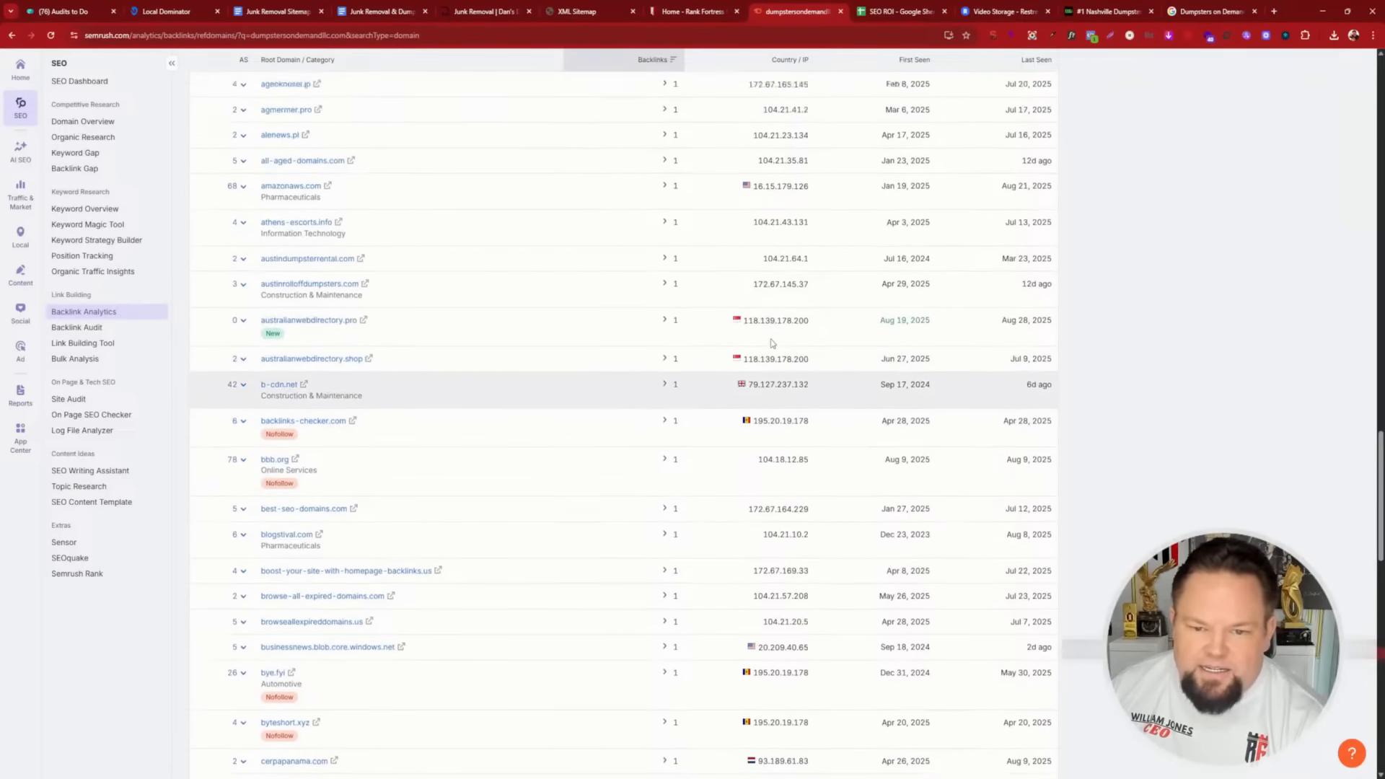
scroll(772, 345, "up", 5)
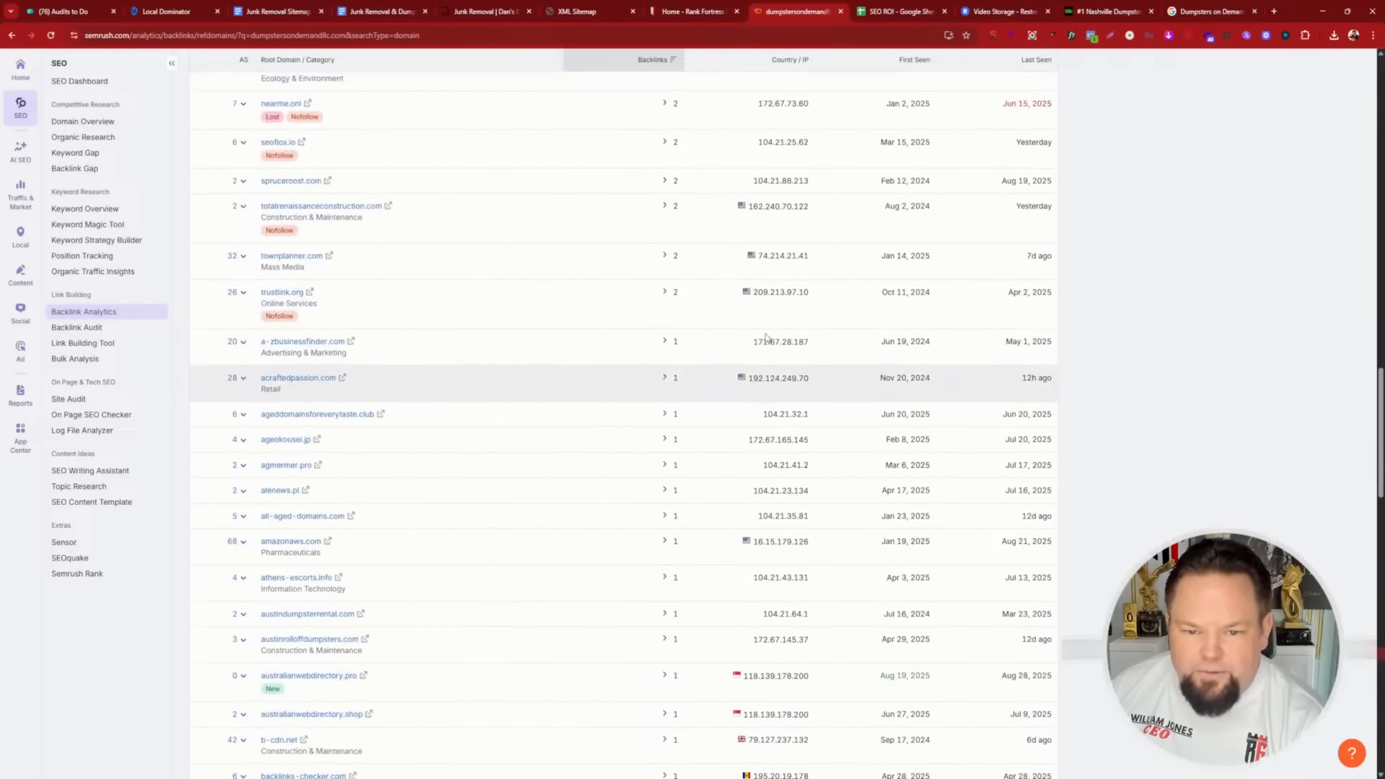
scroll(767, 338, "up", 6)
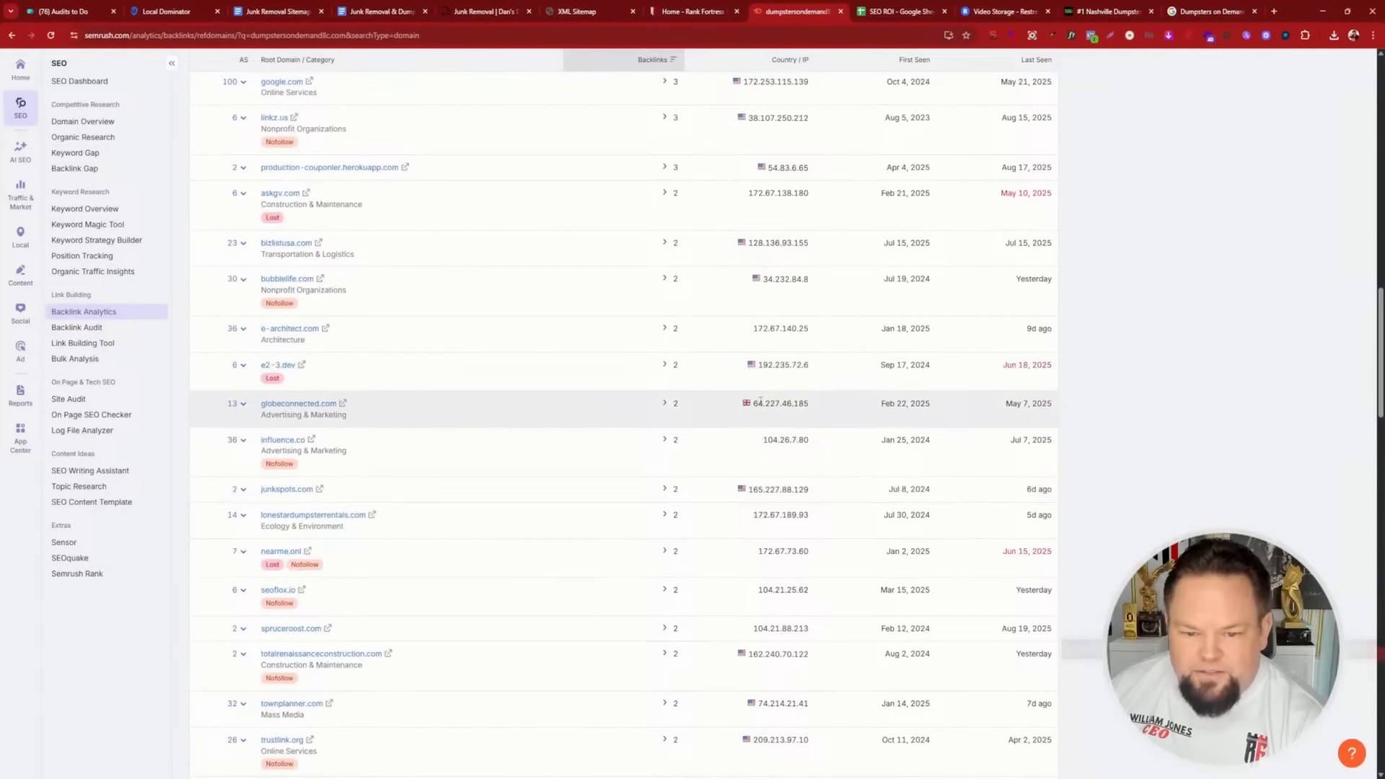
scroll(761, 401, "up", 5)
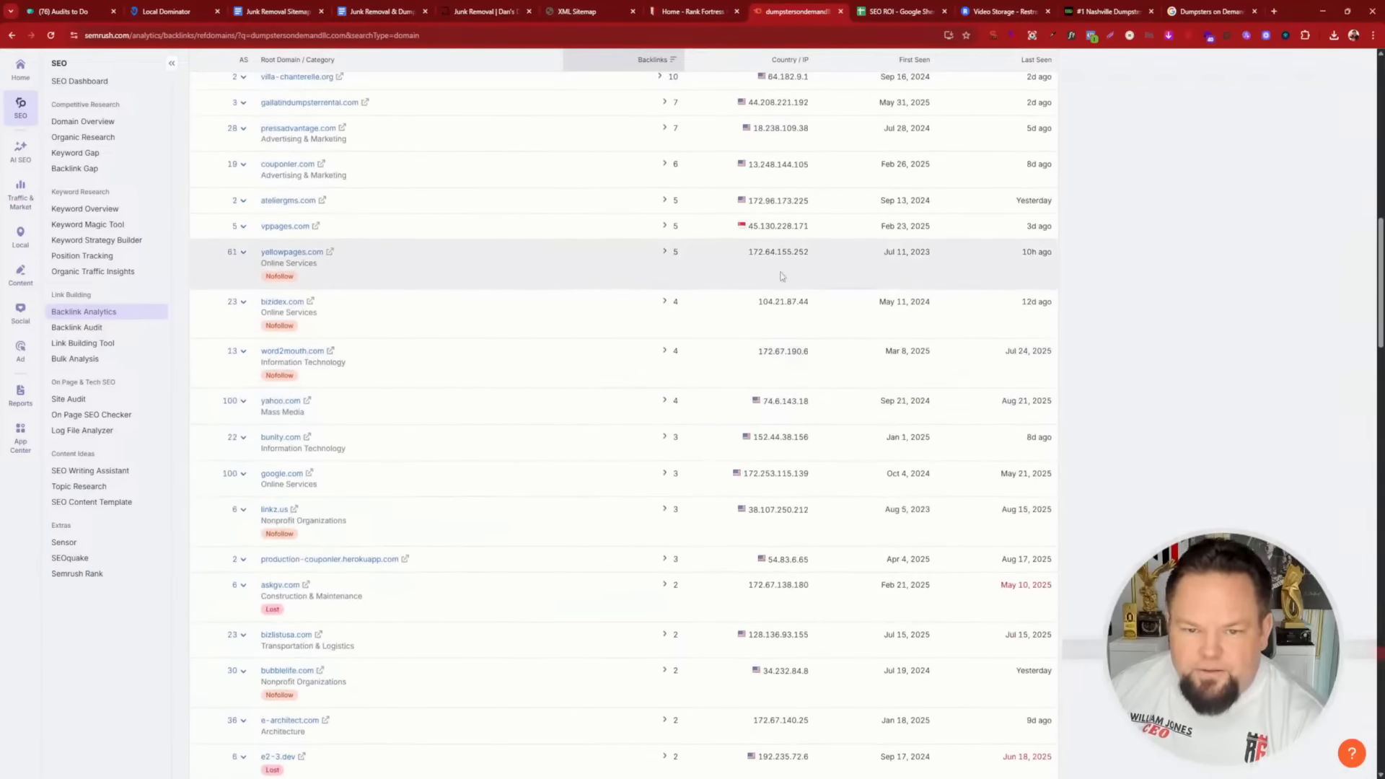
scroll(776, 303, "up", 6)
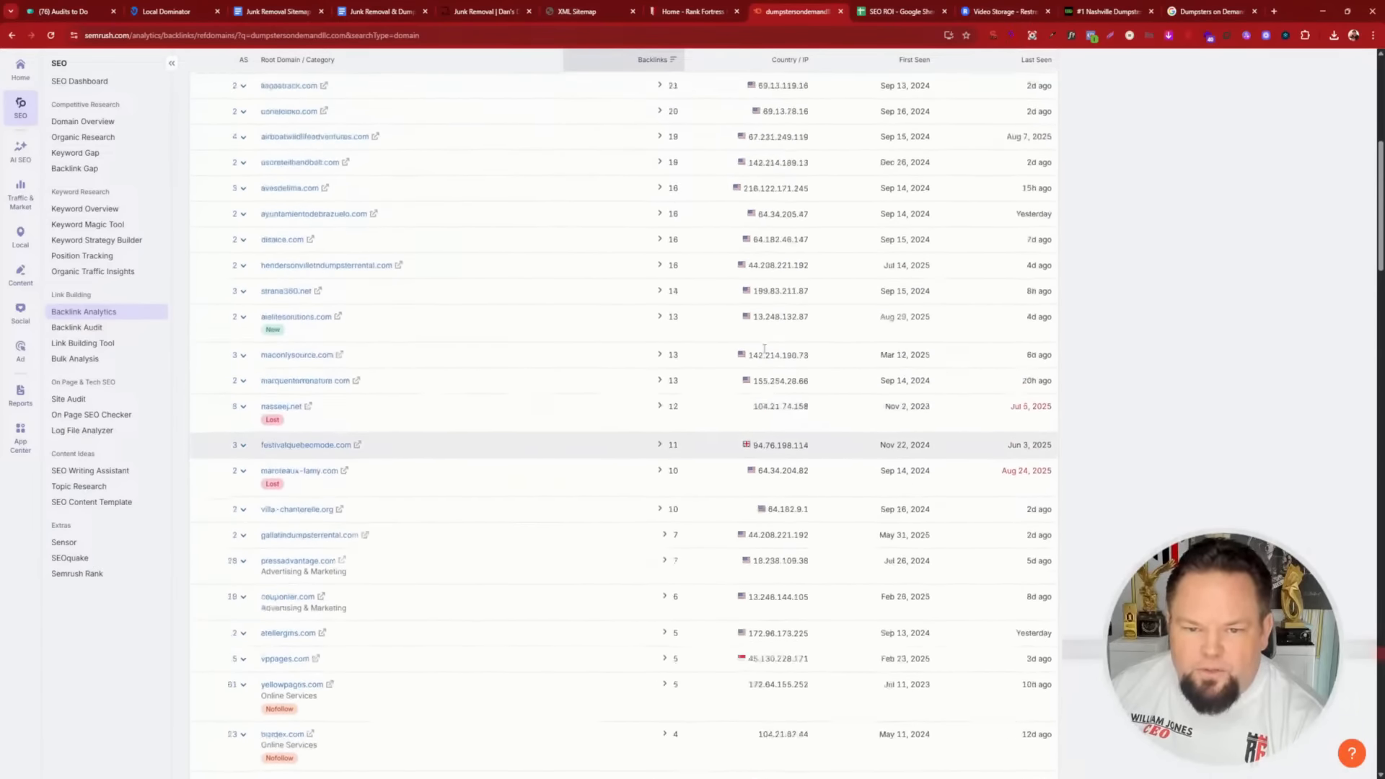
- Examine the referring domains of dumpstersondemandllc.com for link quality, comparing authority scores, categories, backlink counts and nofollow or lost labels
scroll(765, 349, "up", 4)
scroll(587, 411, "down", 3)
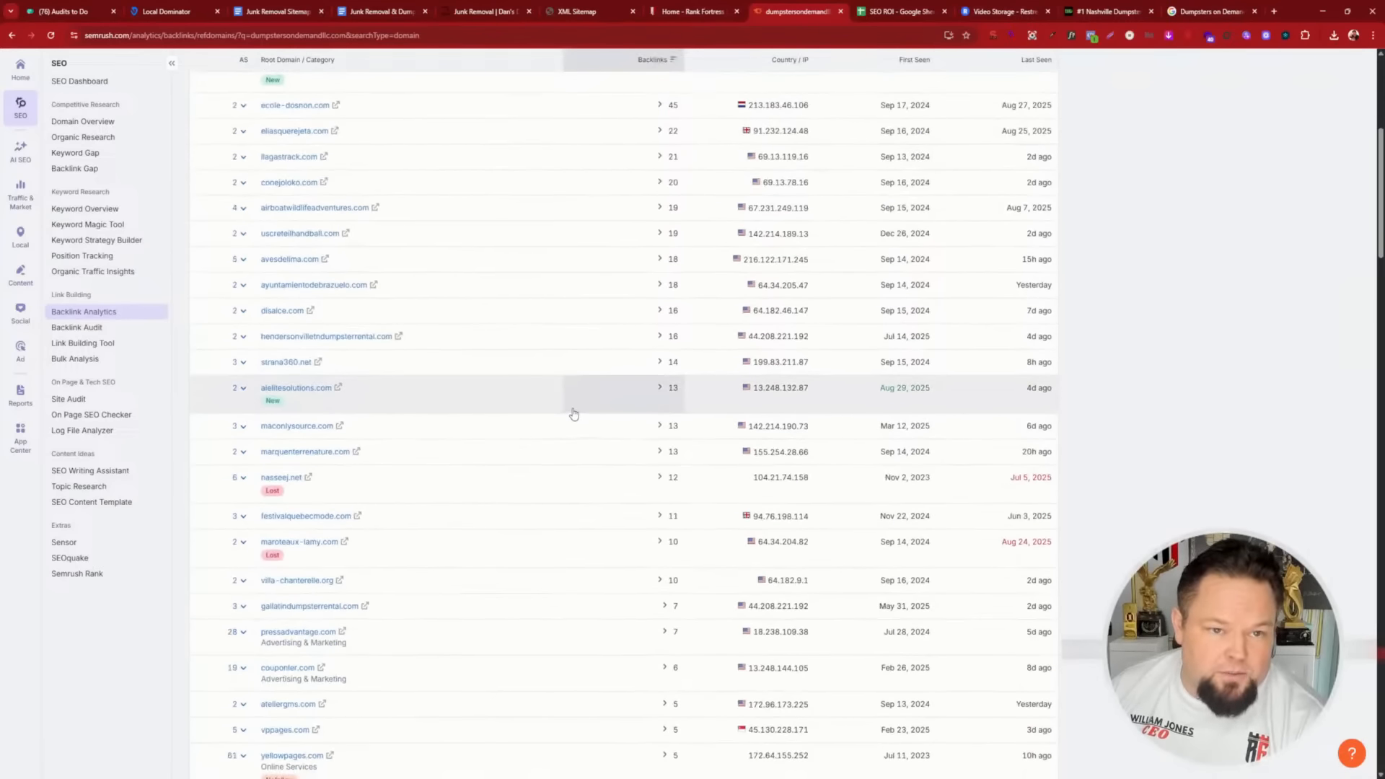
scroll(587, 409, "up", 5)
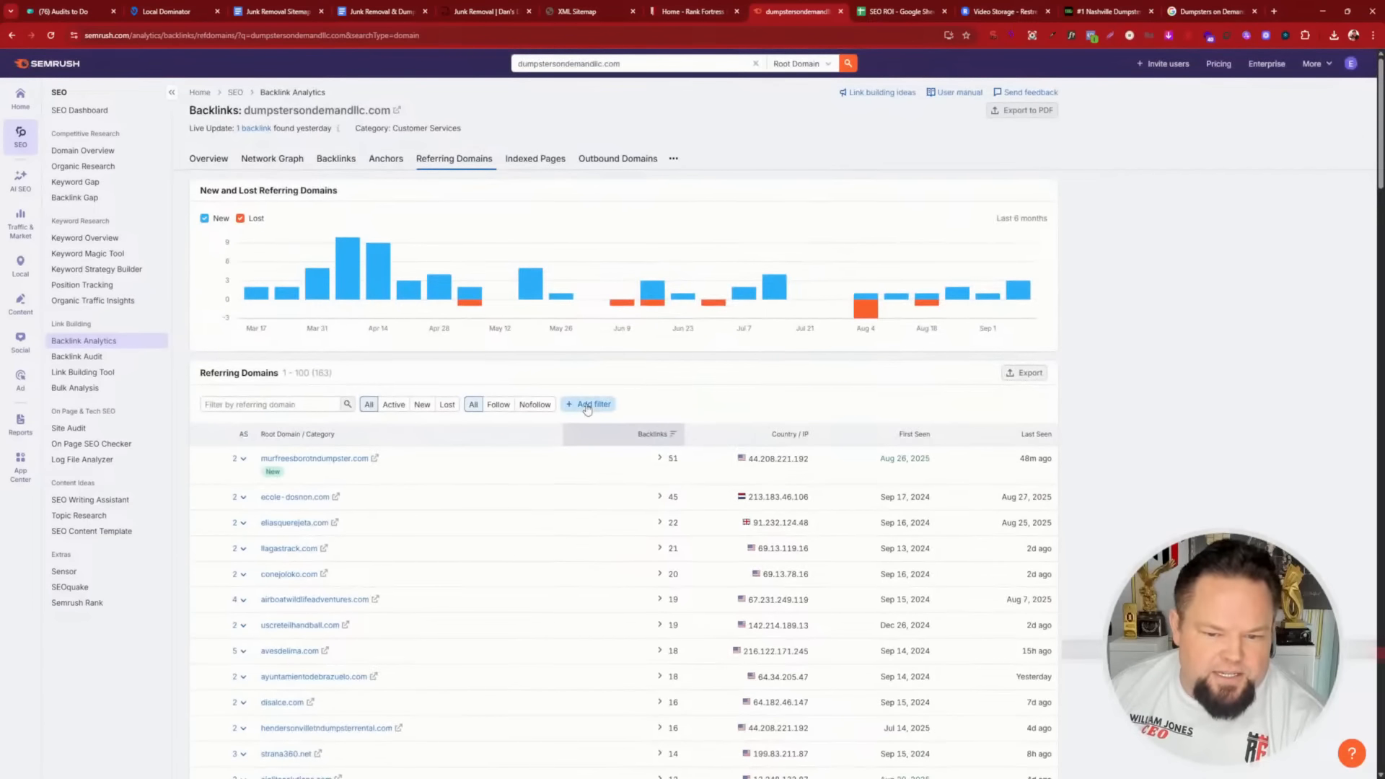
scroll(588, 409, "down", 2)
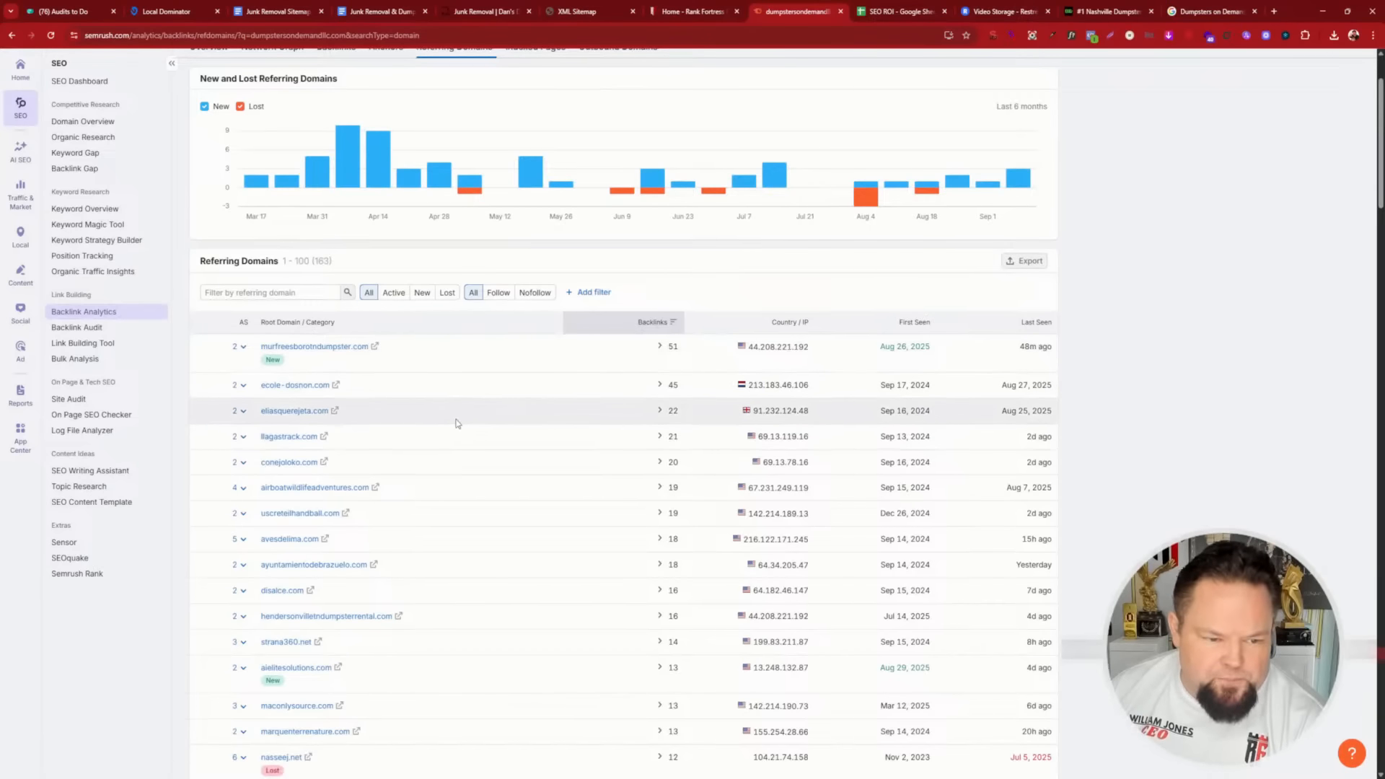
scroll(456, 424, "down", 6)
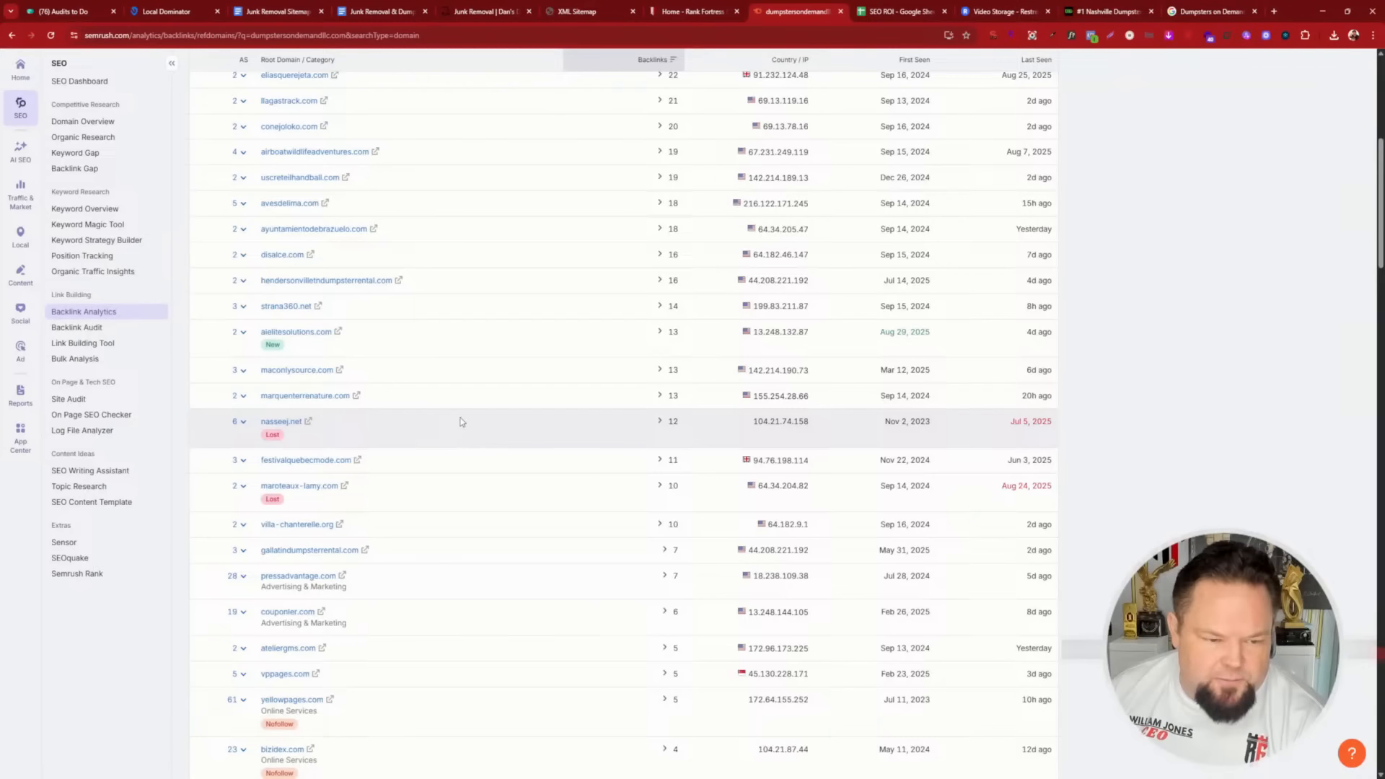
scroll(462, 422, "down", 3)
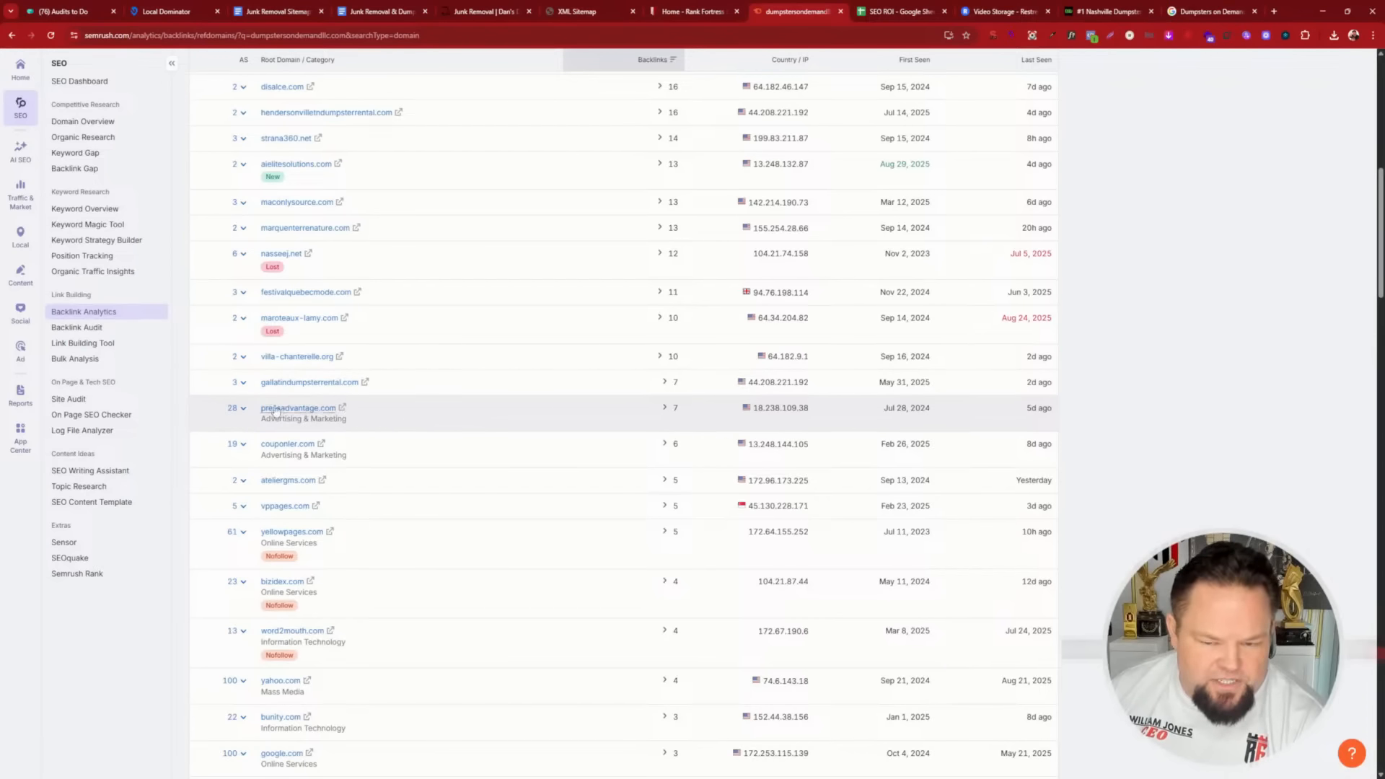
scroll(372, 415, "down", 3)
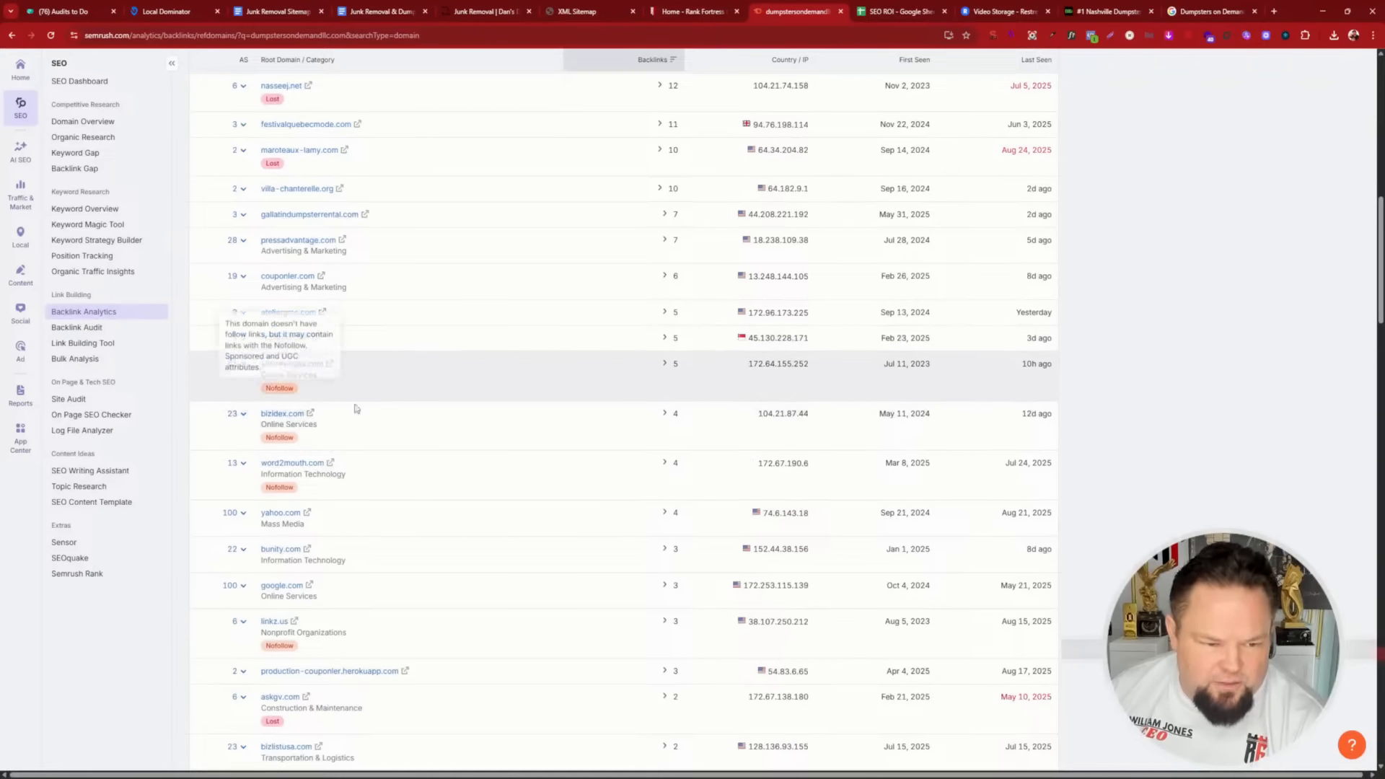
scroll(474, 425, "down", 1)
scroll(476, 426, "down", 1)
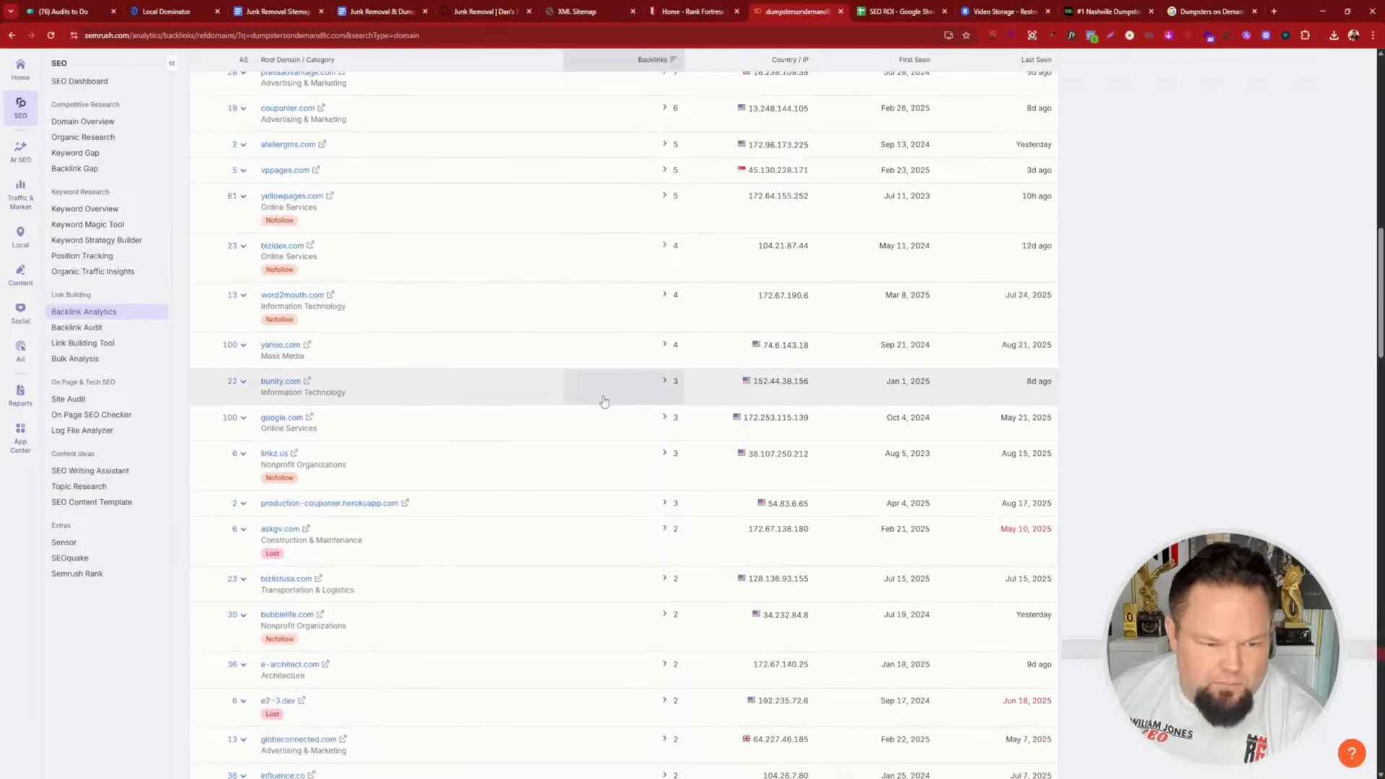
scroll(604, 402, "down", 3)
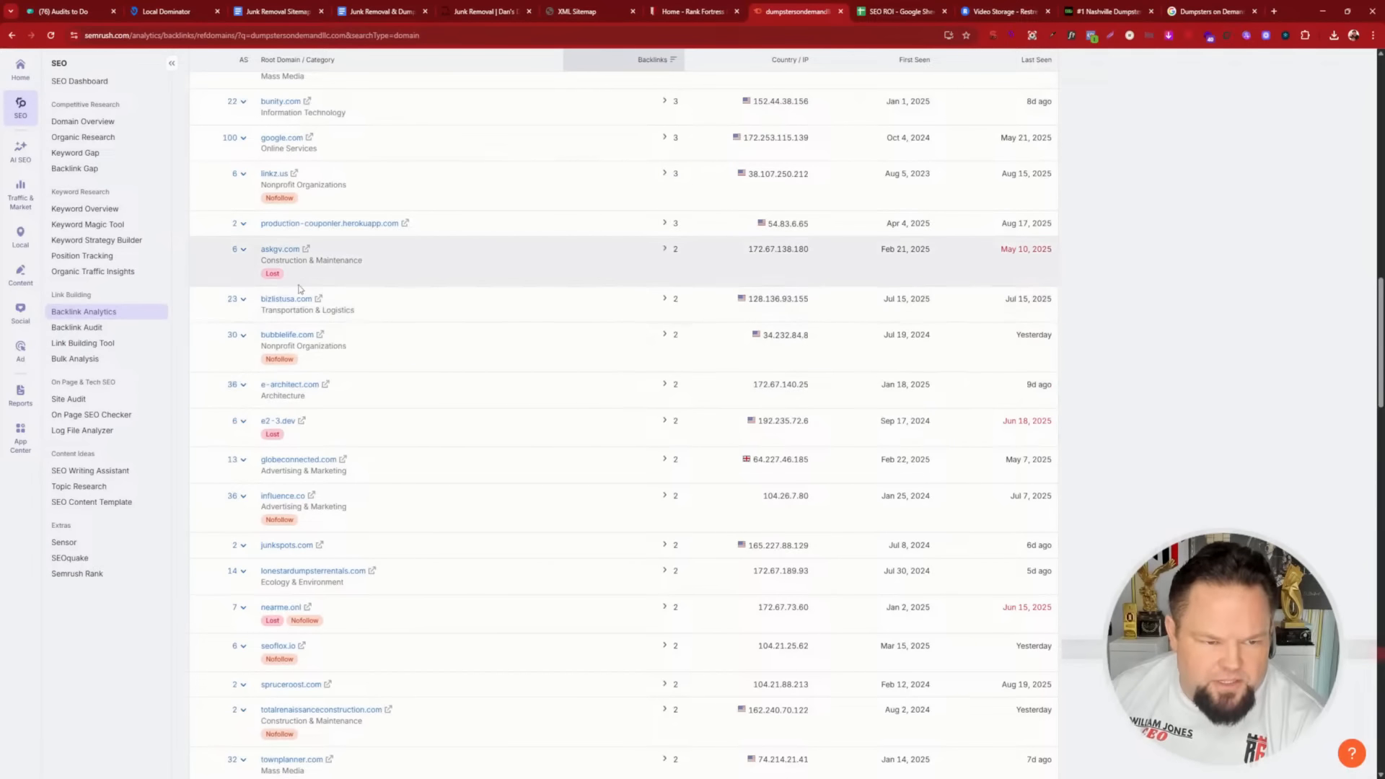
scroll(614, 370, "down", 1)
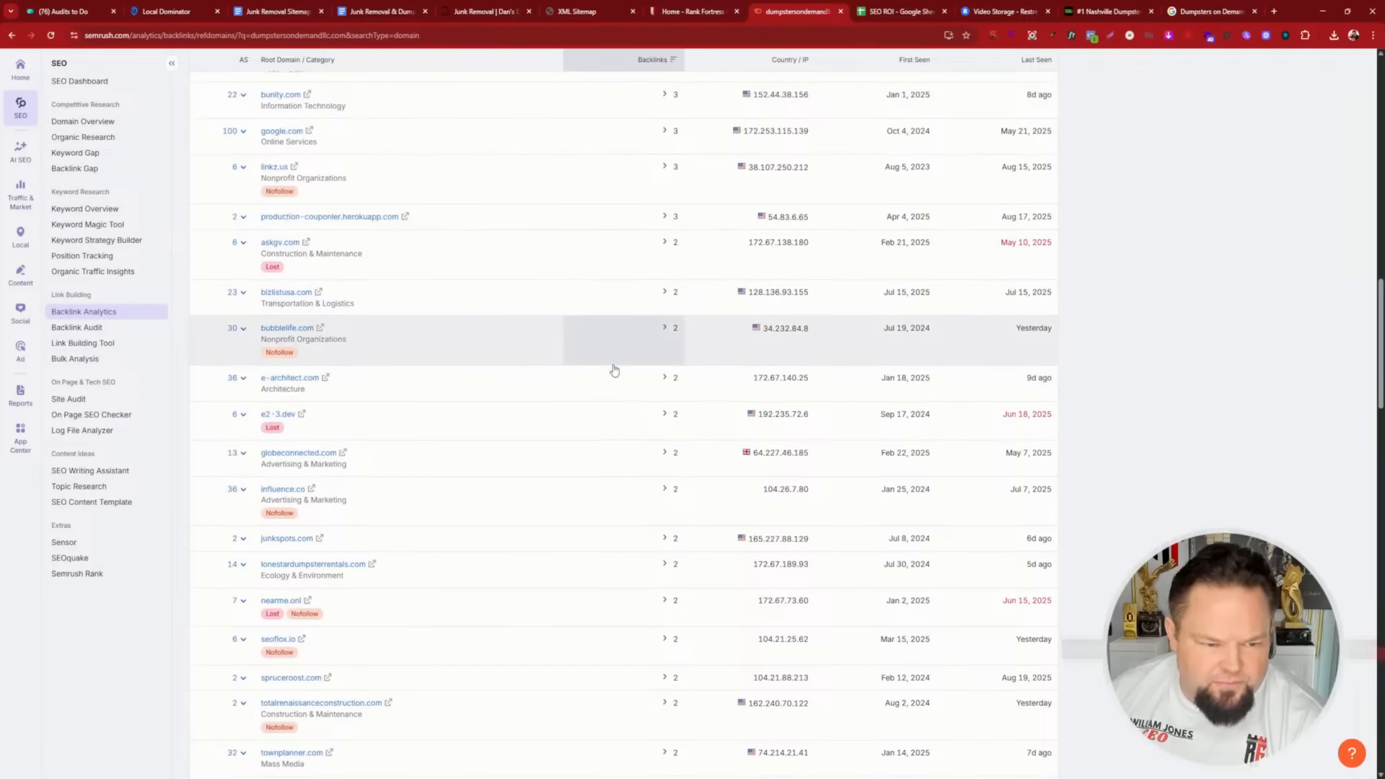
scroll(614, 370, "down", 3)
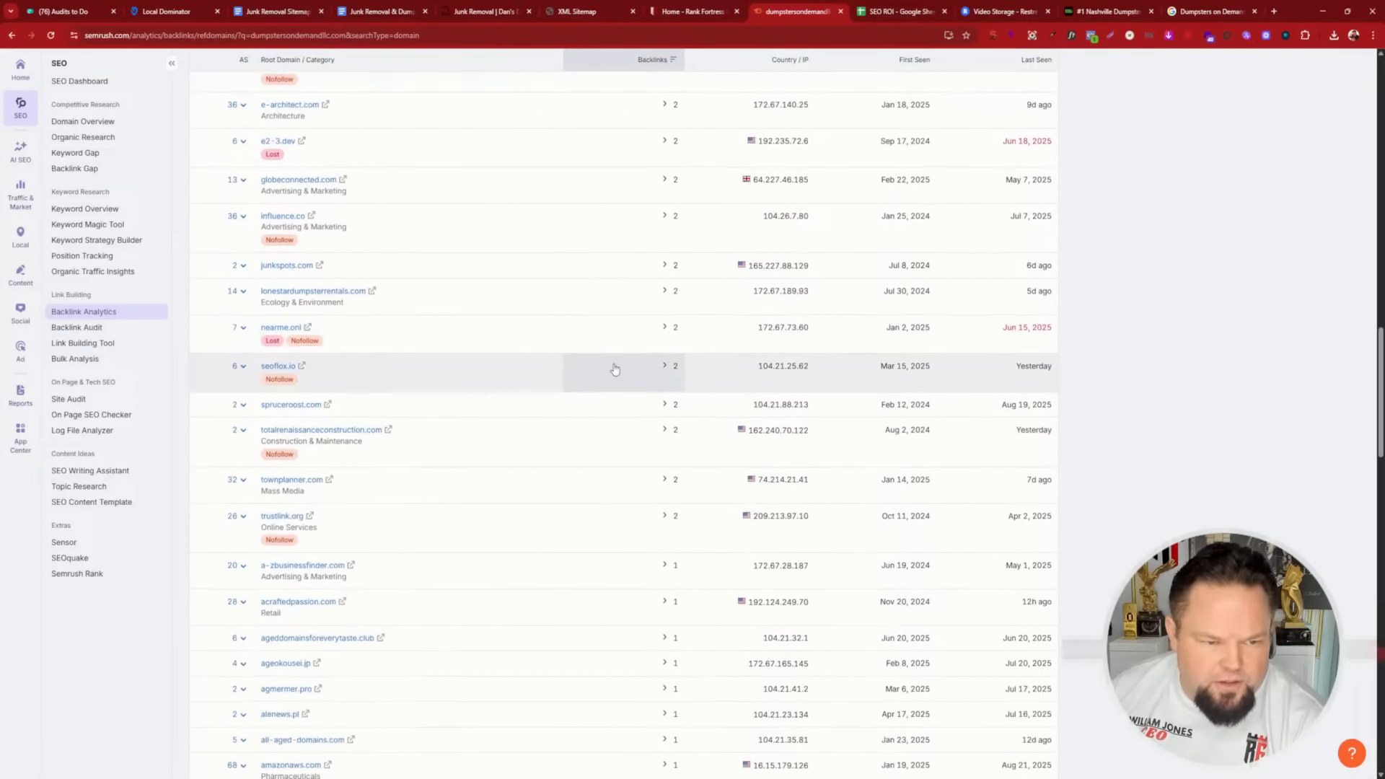
scroll(615, 370, "down", 3)
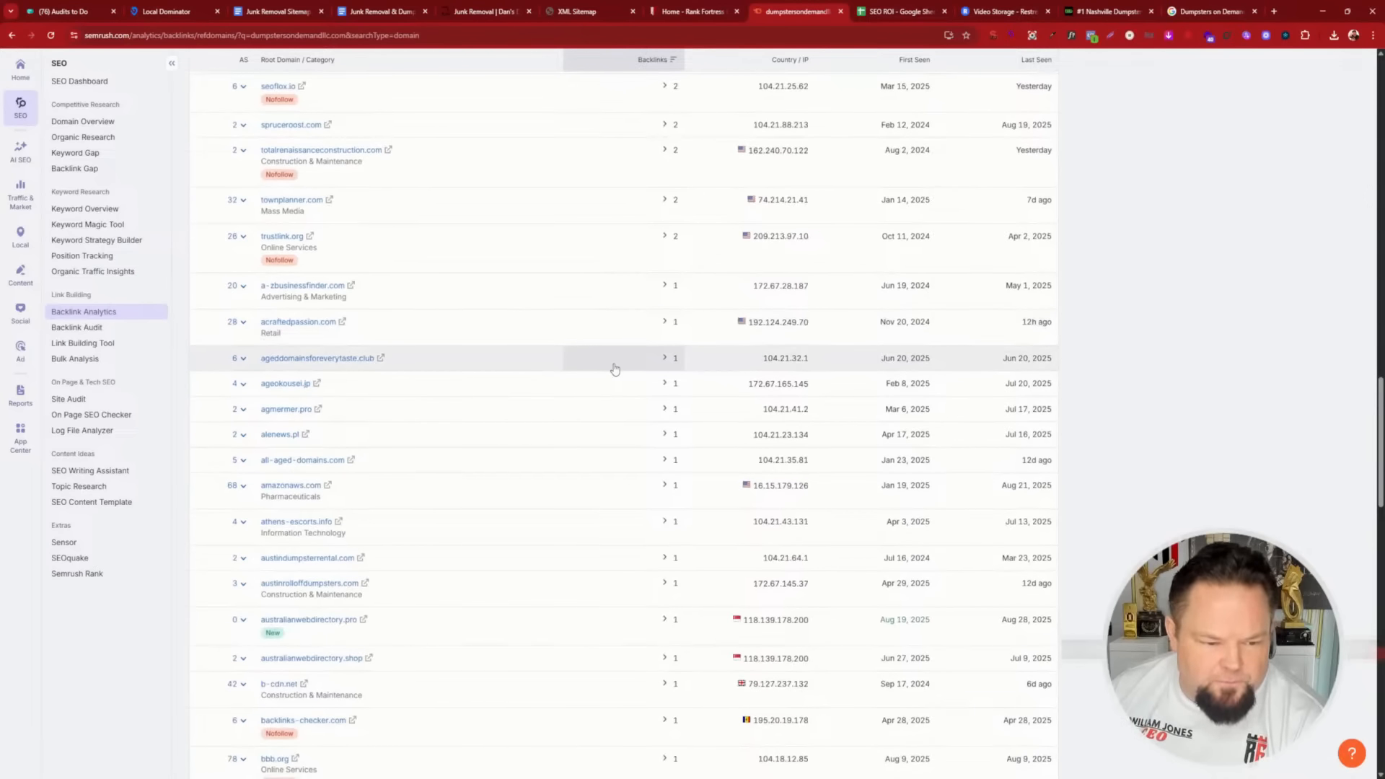
scroll(614, 370, "down", 5)
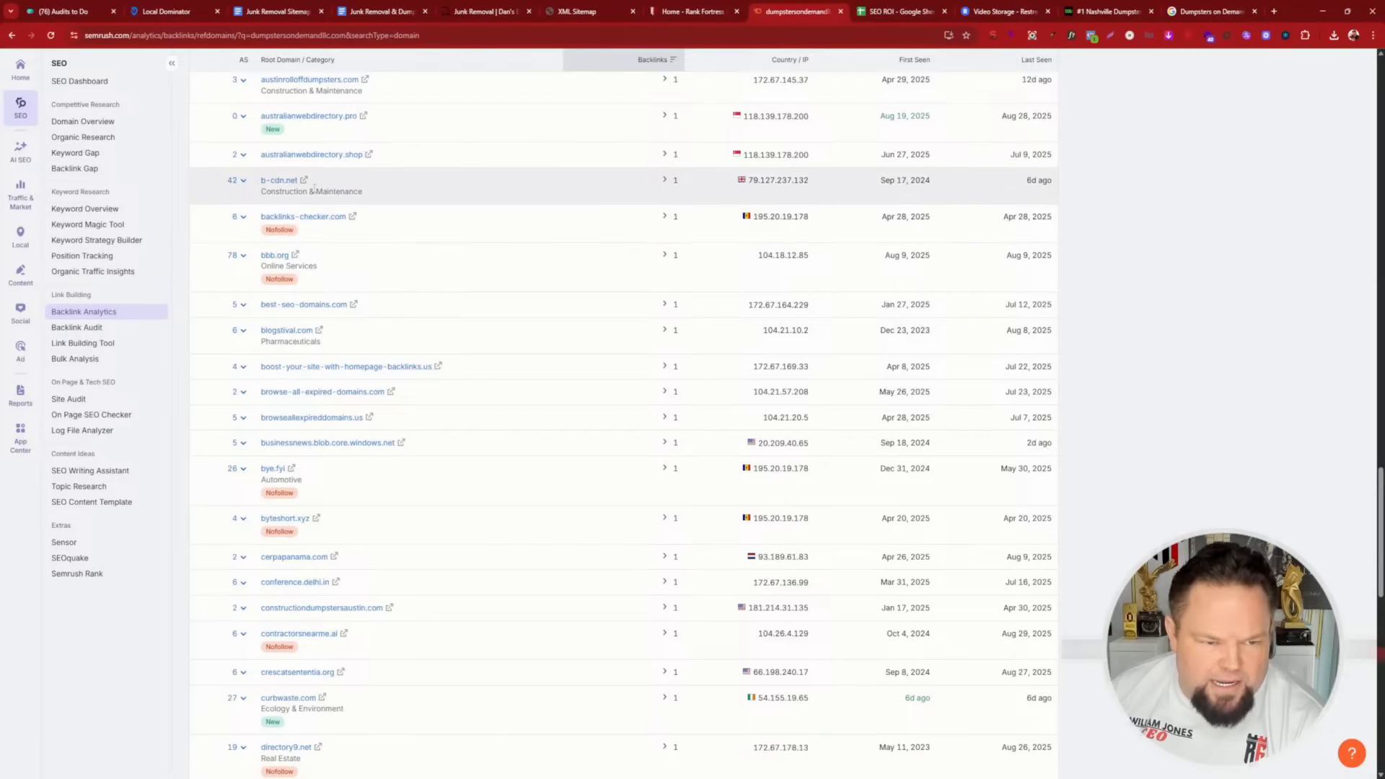
scroll(509, 482, "down", 2)
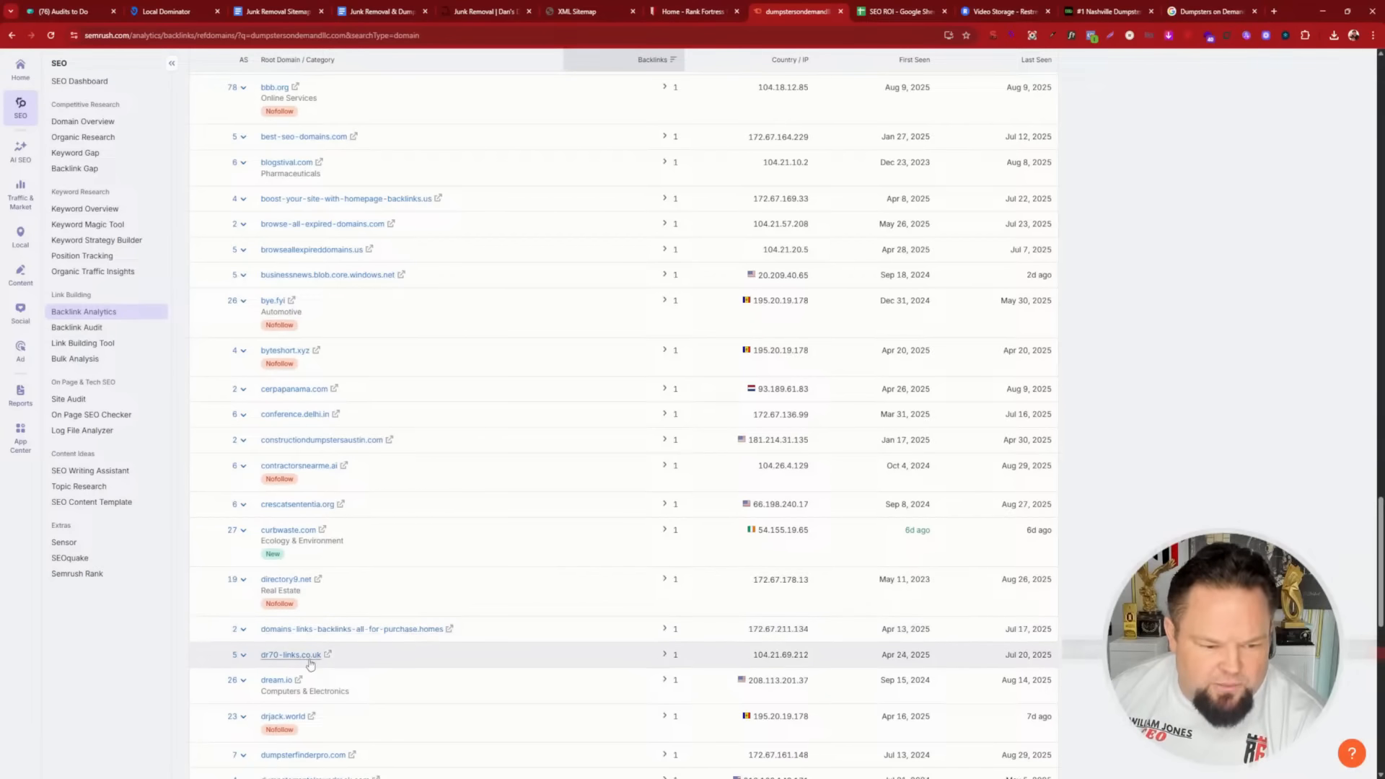
scroll(479, 631, "down", 3)
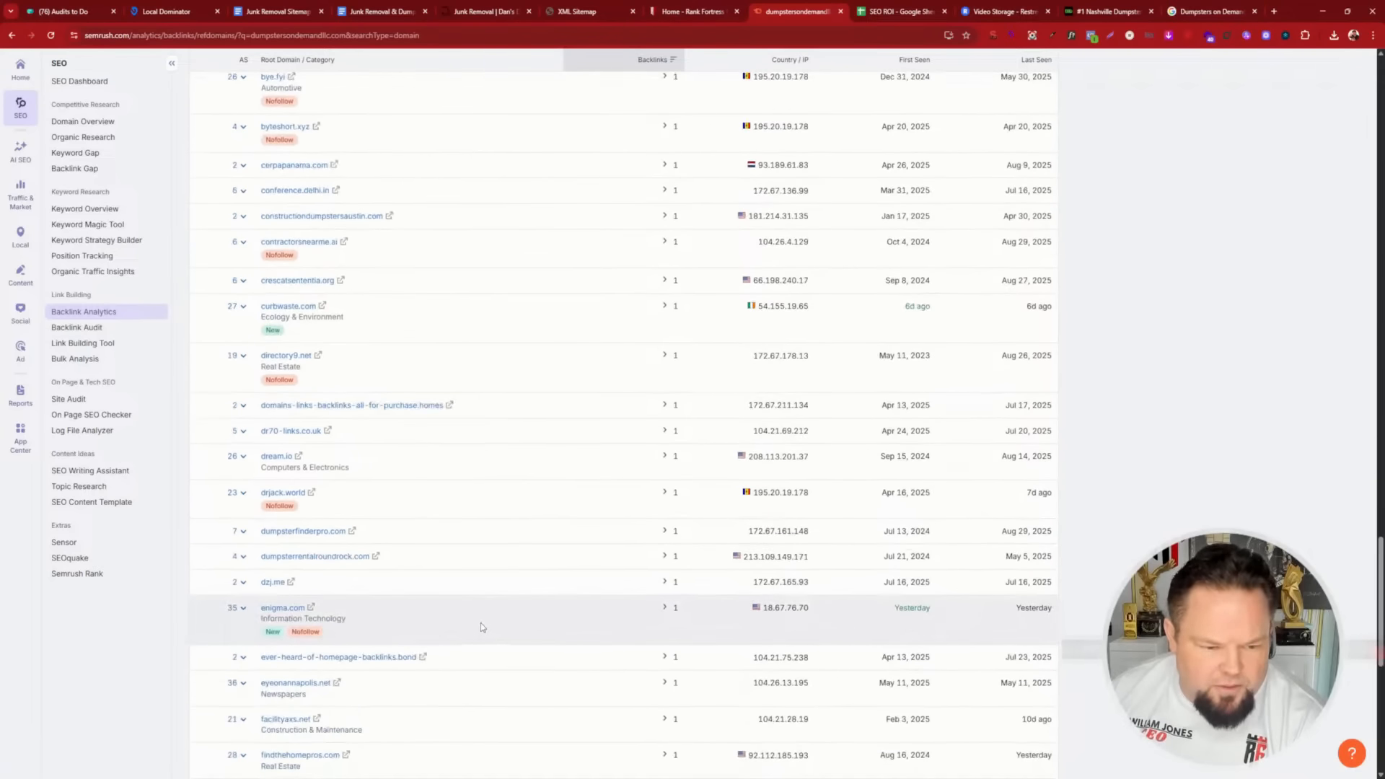
scroll(482, 625, "down", 4)
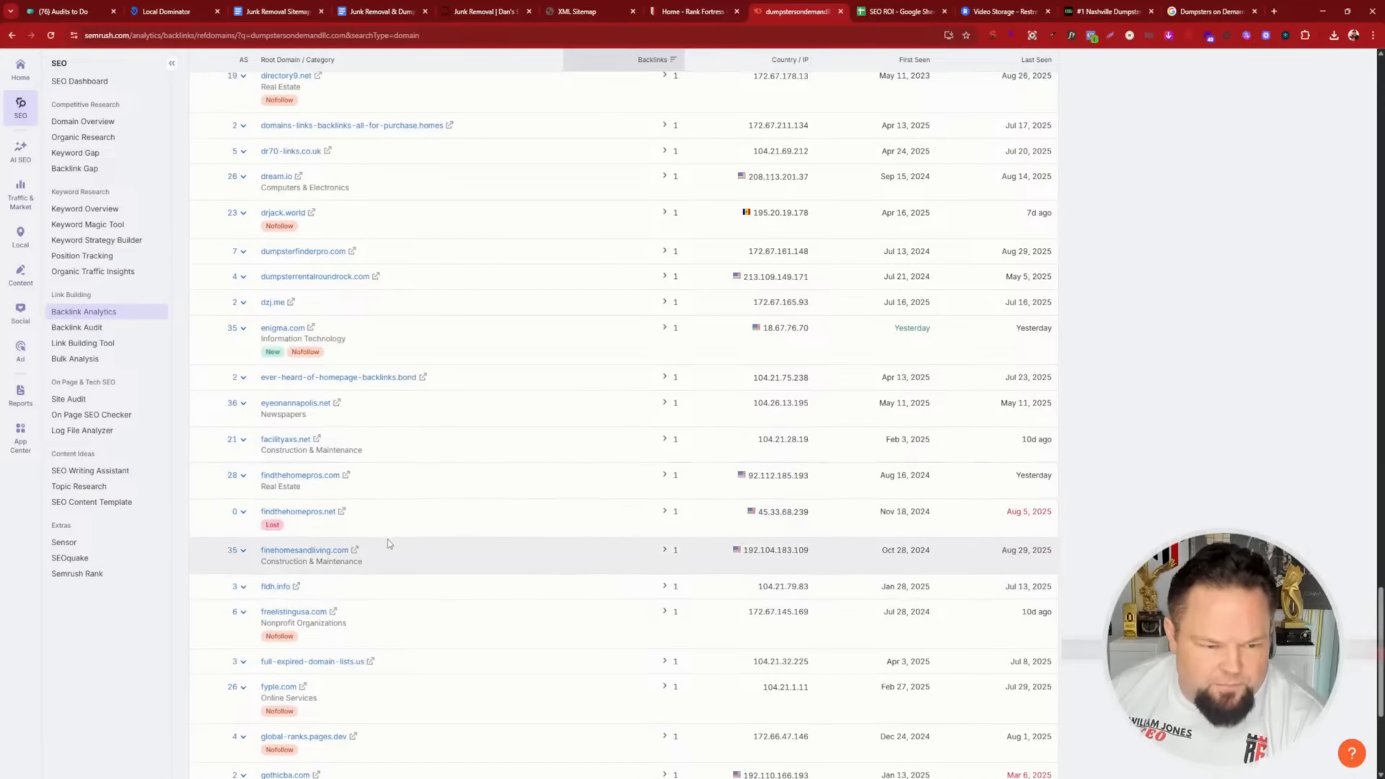
- Filter the referring domains list by the term "escort"
scroll(419, 548, "up", 7)
scroll(447, 549, "up", 15)
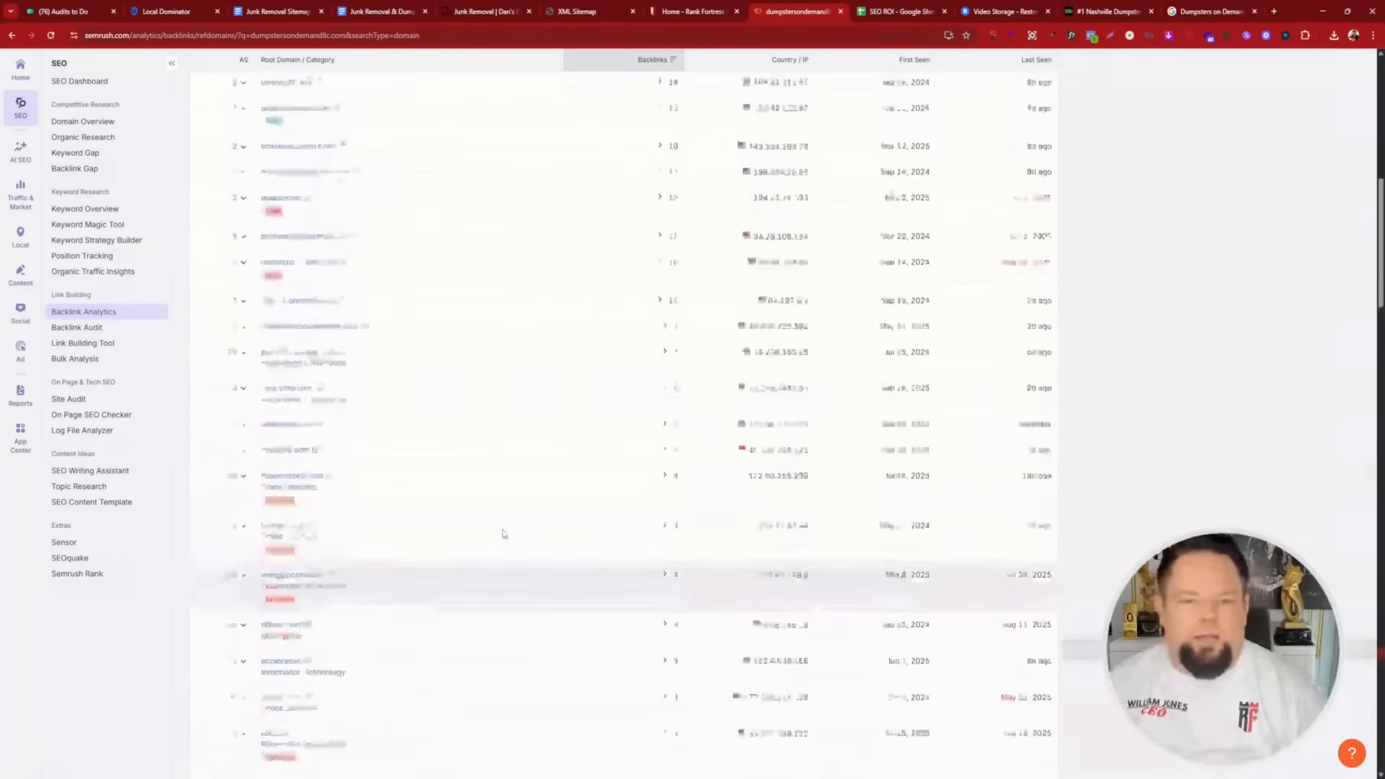
scroll(503, 532, "up", 3)
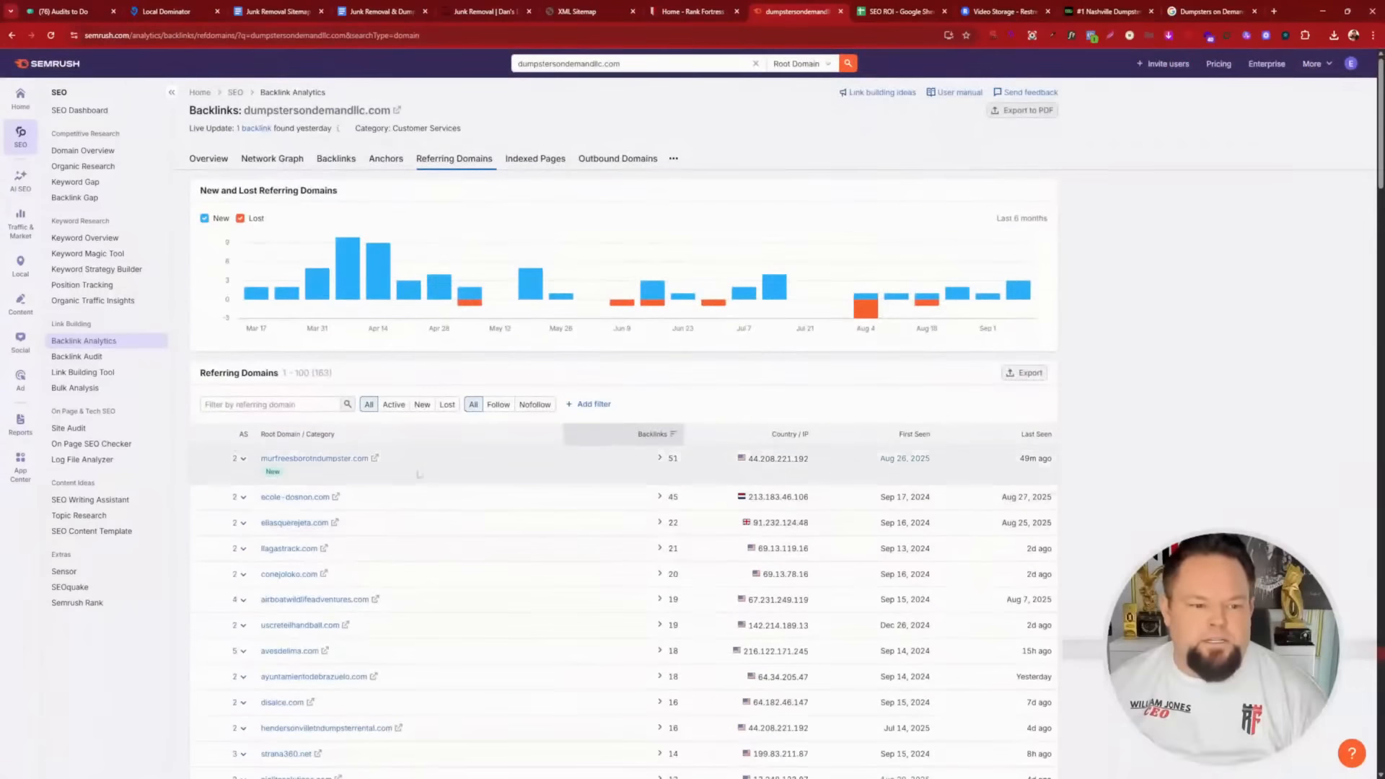
left_click(263, 406)
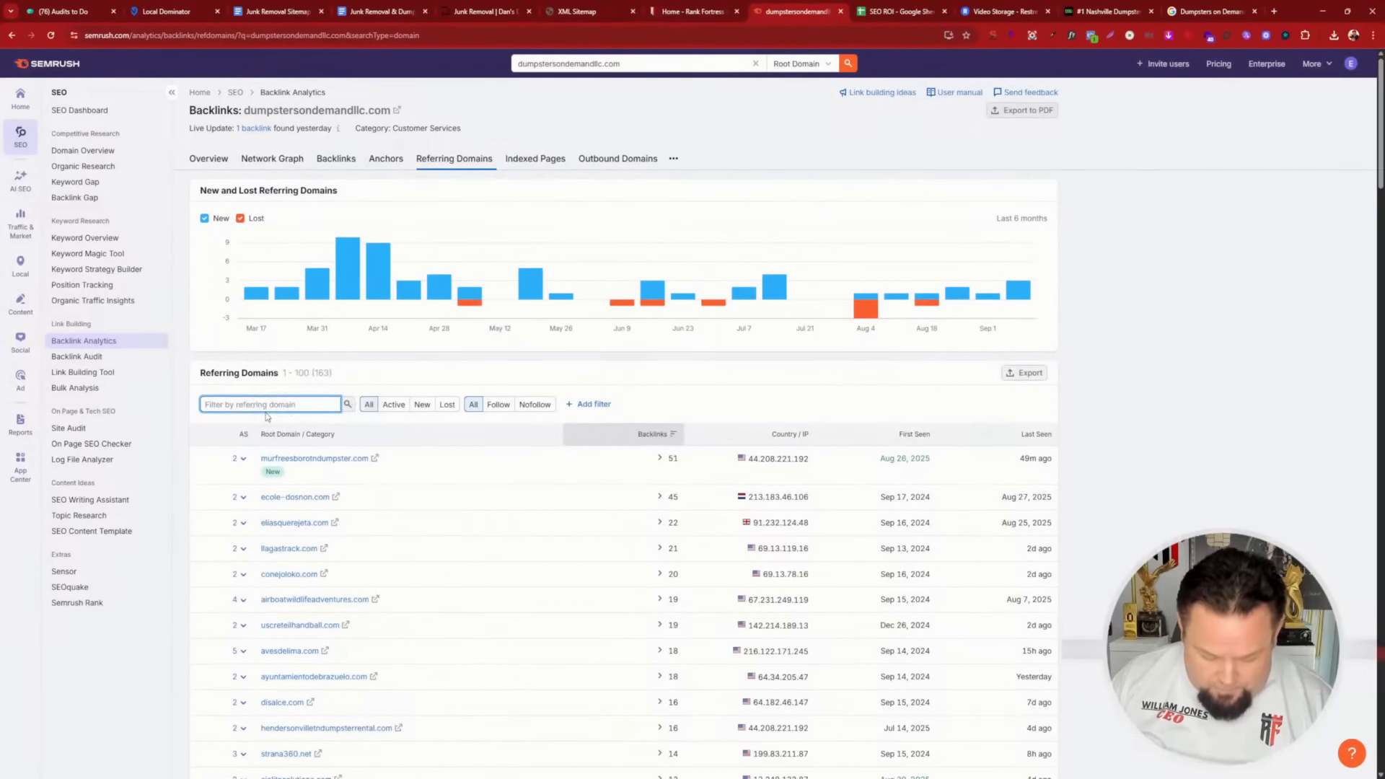
type("e")
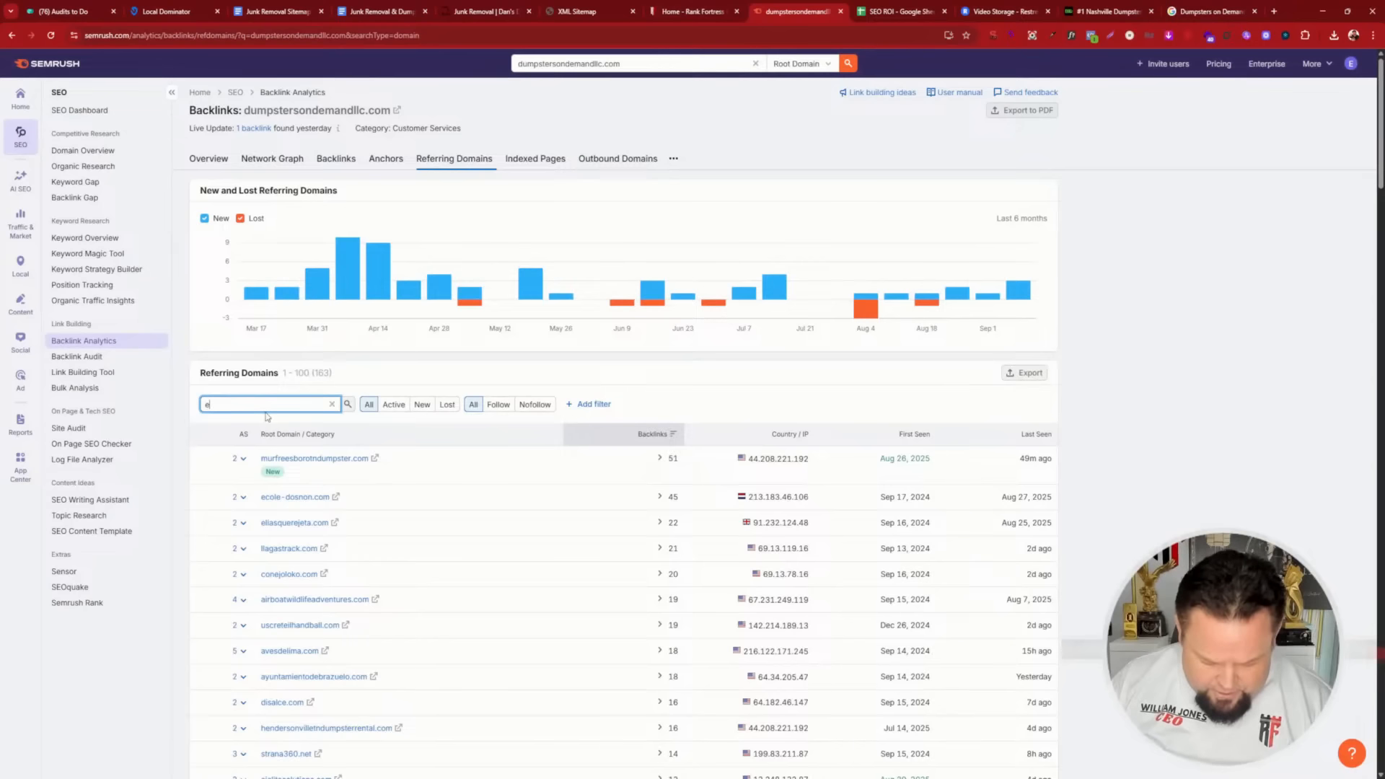
type("scort")
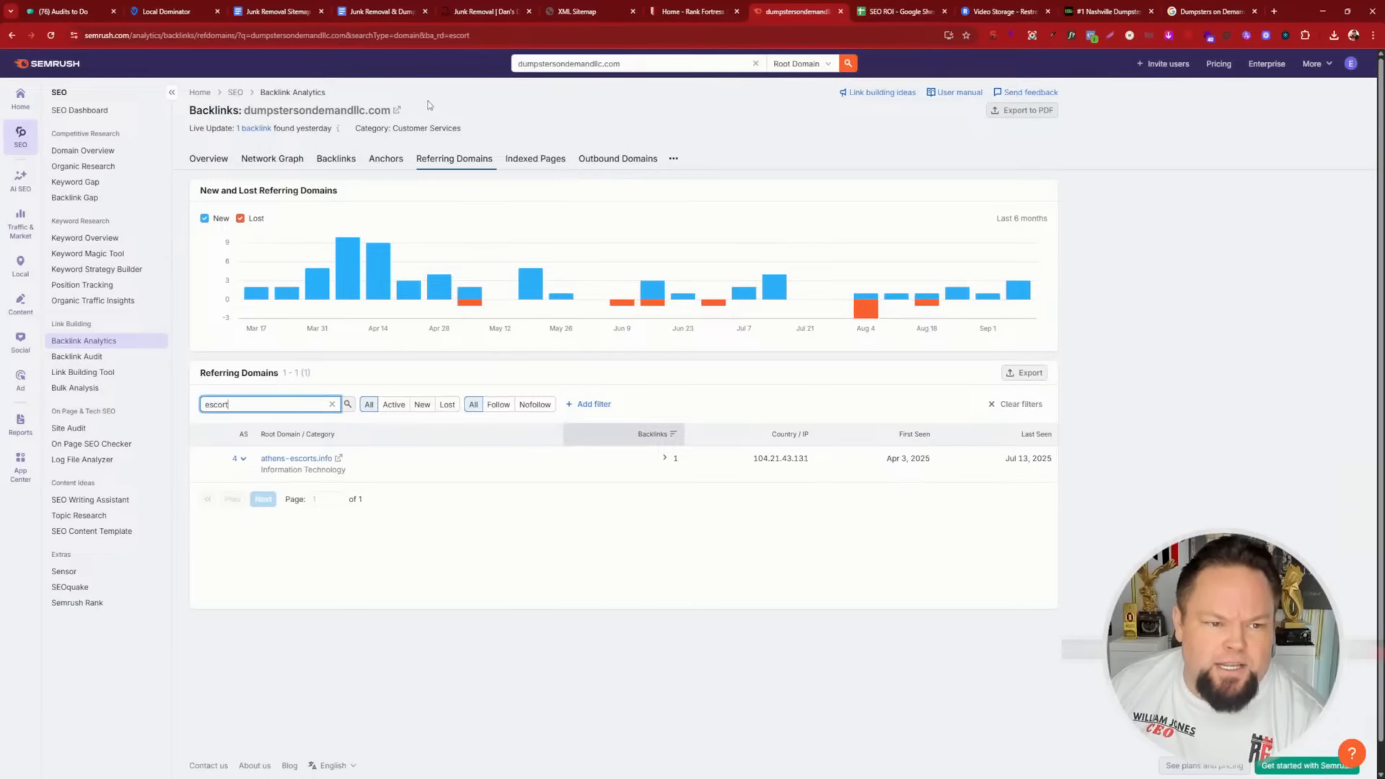
- Highlight the business name in the Dumpsters On Demand Google listing and start a new one-time scan in Local Dominator
left_click(1171, 12)
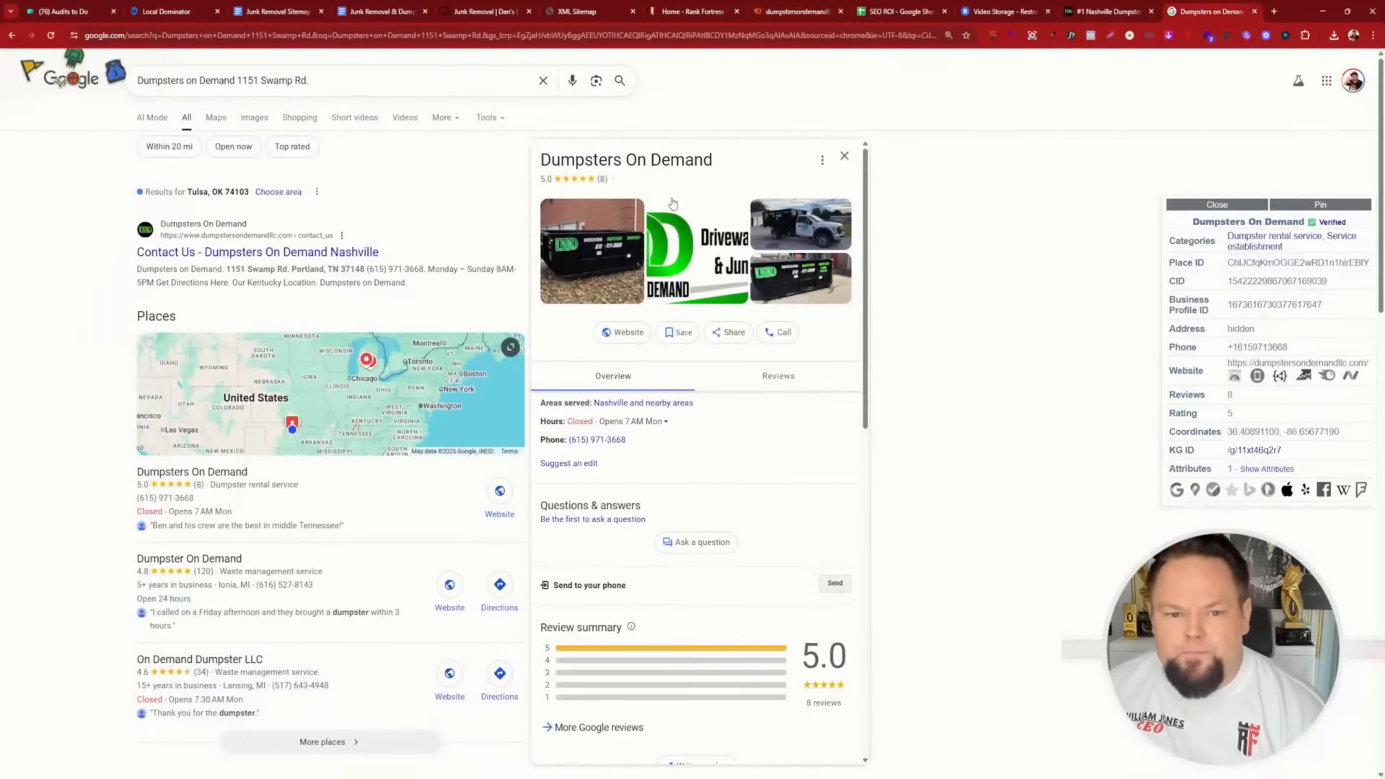
triple_click(675, 160)
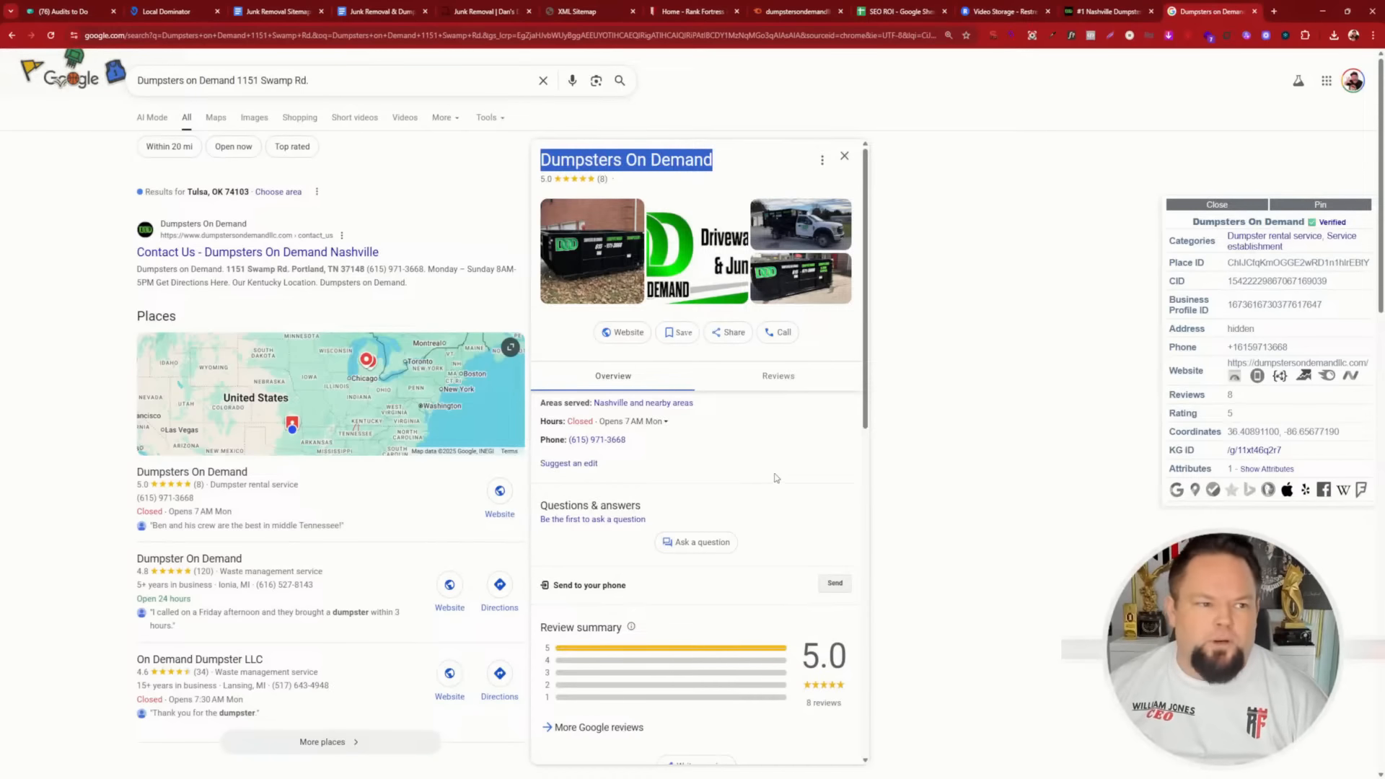
left_click(170, 11)
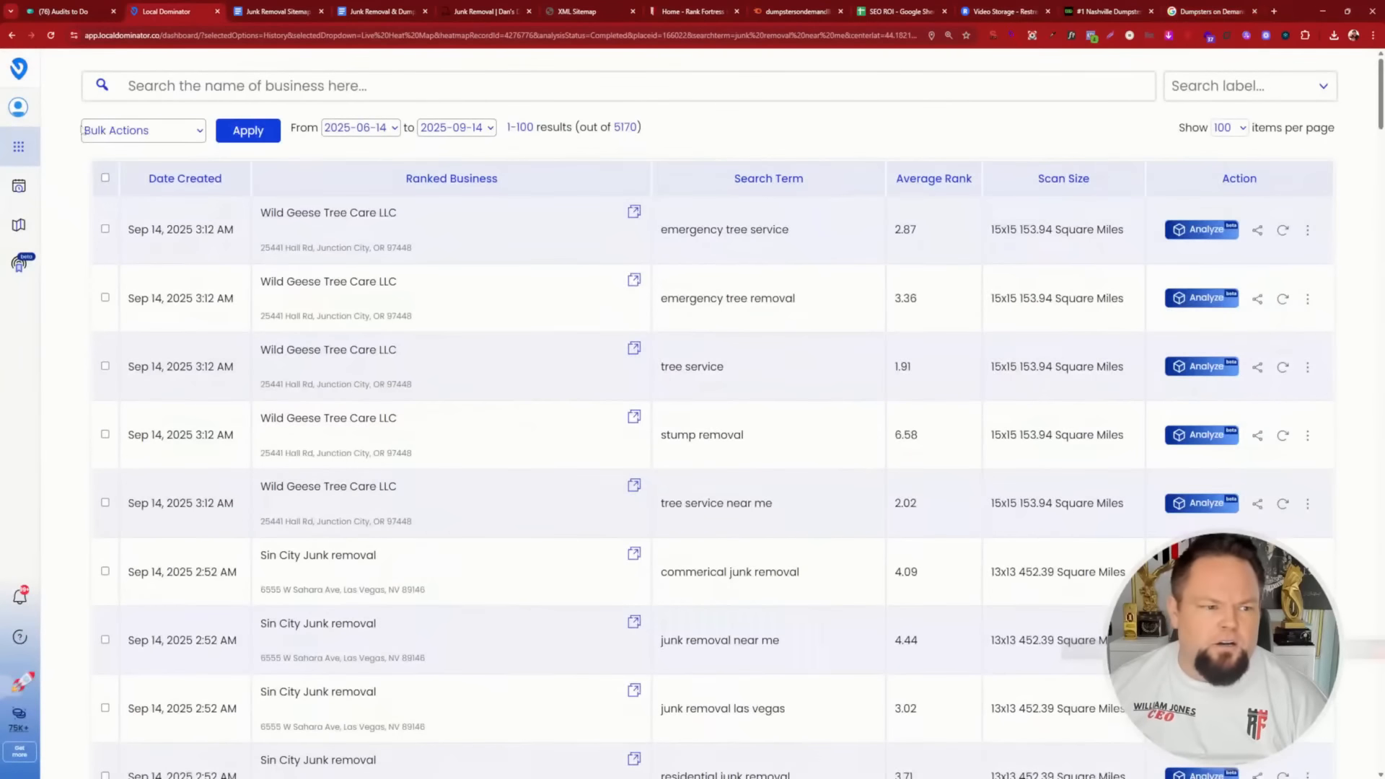
mouse_move(29, 152)
left_click(82, 168)
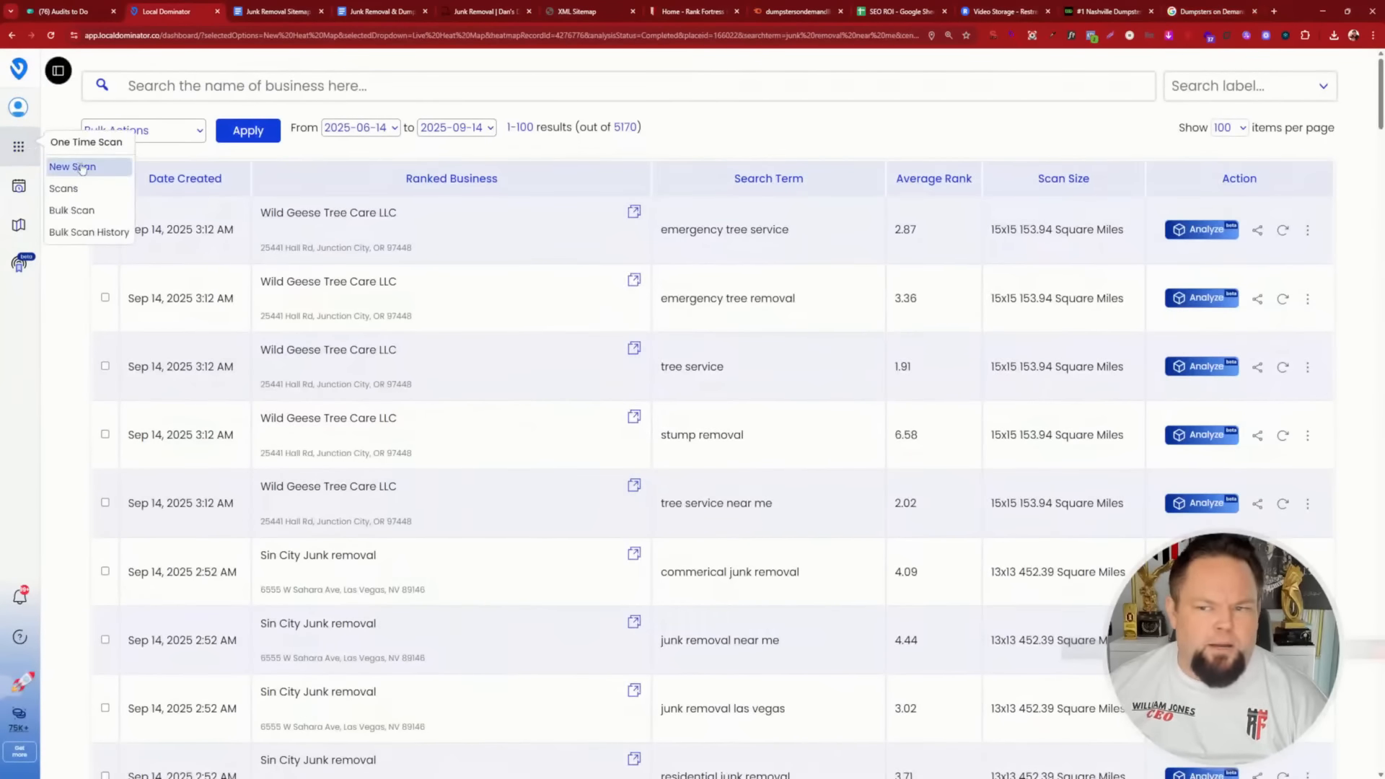
- Copy the Dumpsters On Demand CID from its Google listing details and load it as the target business in Local Dominator
left_click(1225, 8)
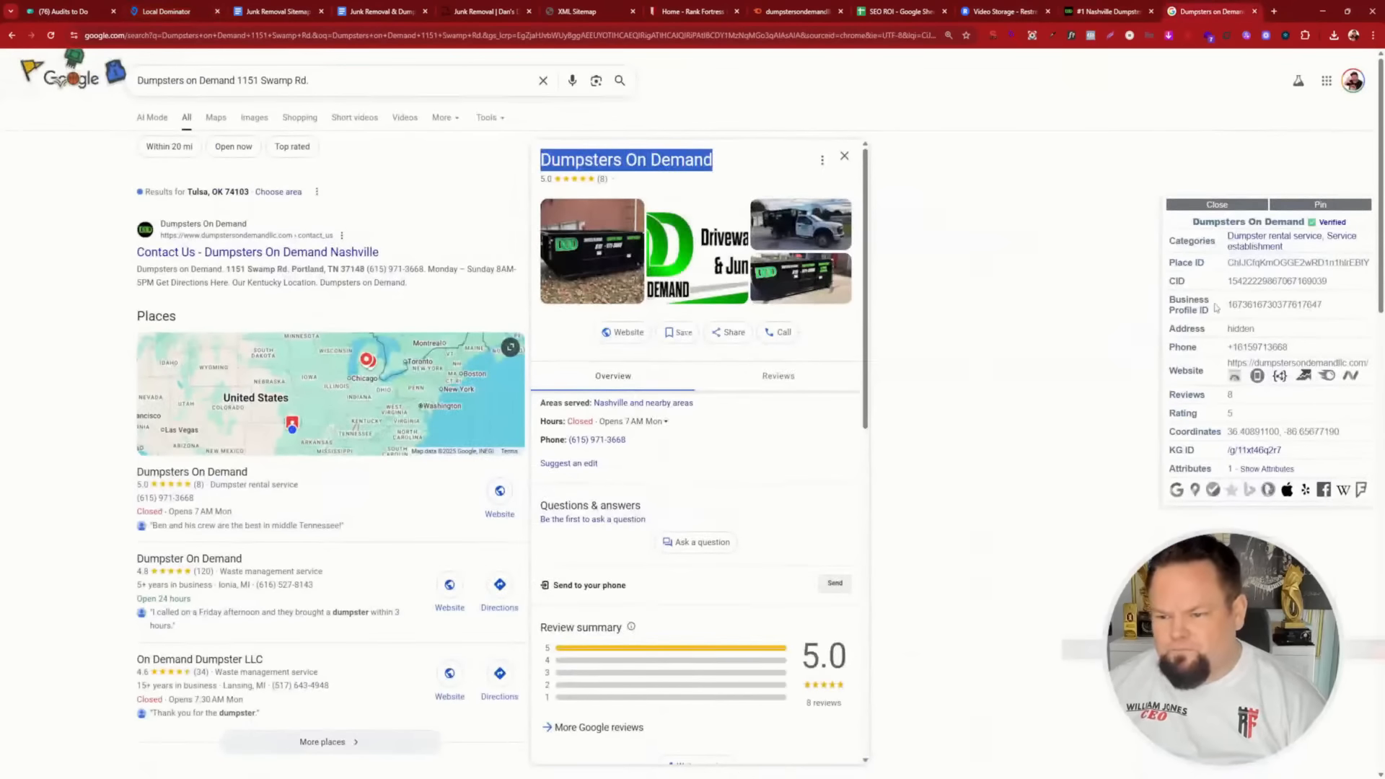
double_click(1286, 281)
key("ctrl+c")
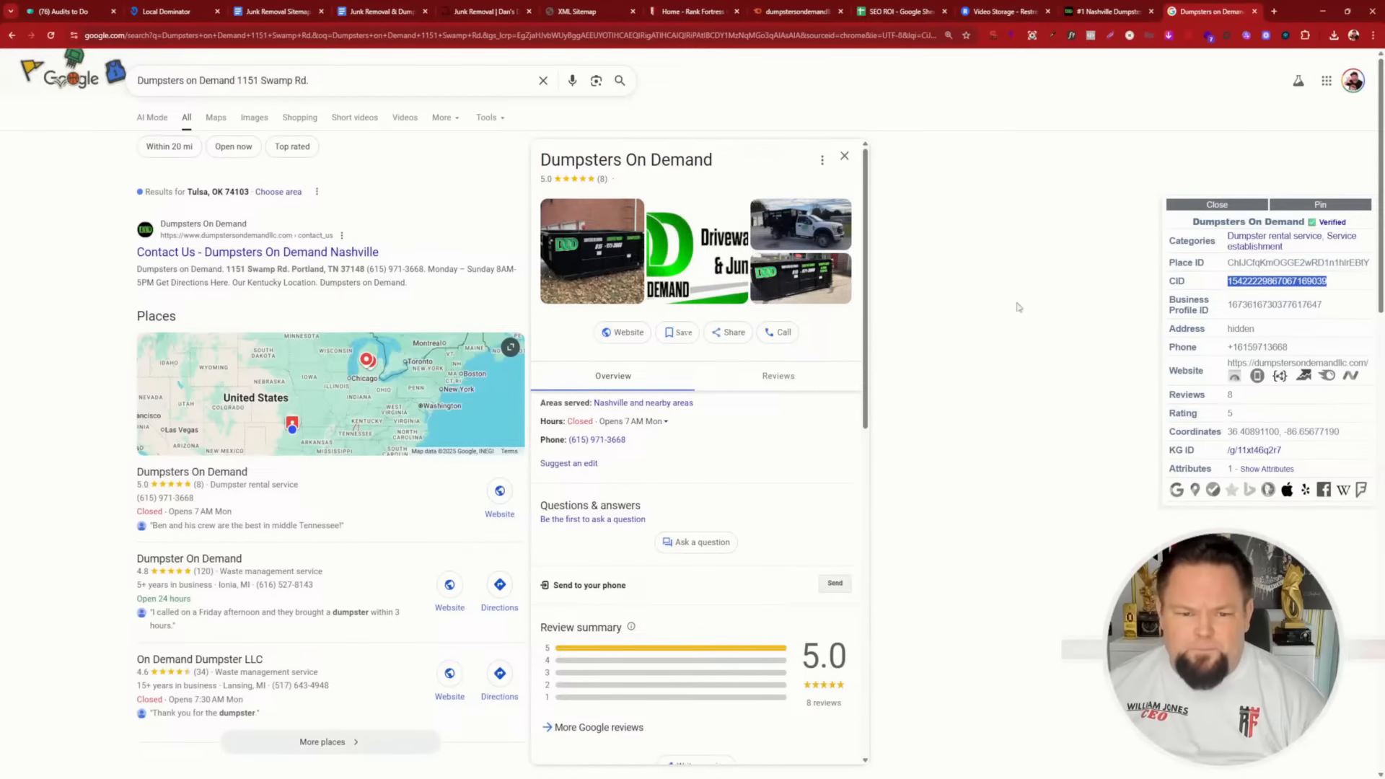
left_click(135, 6)
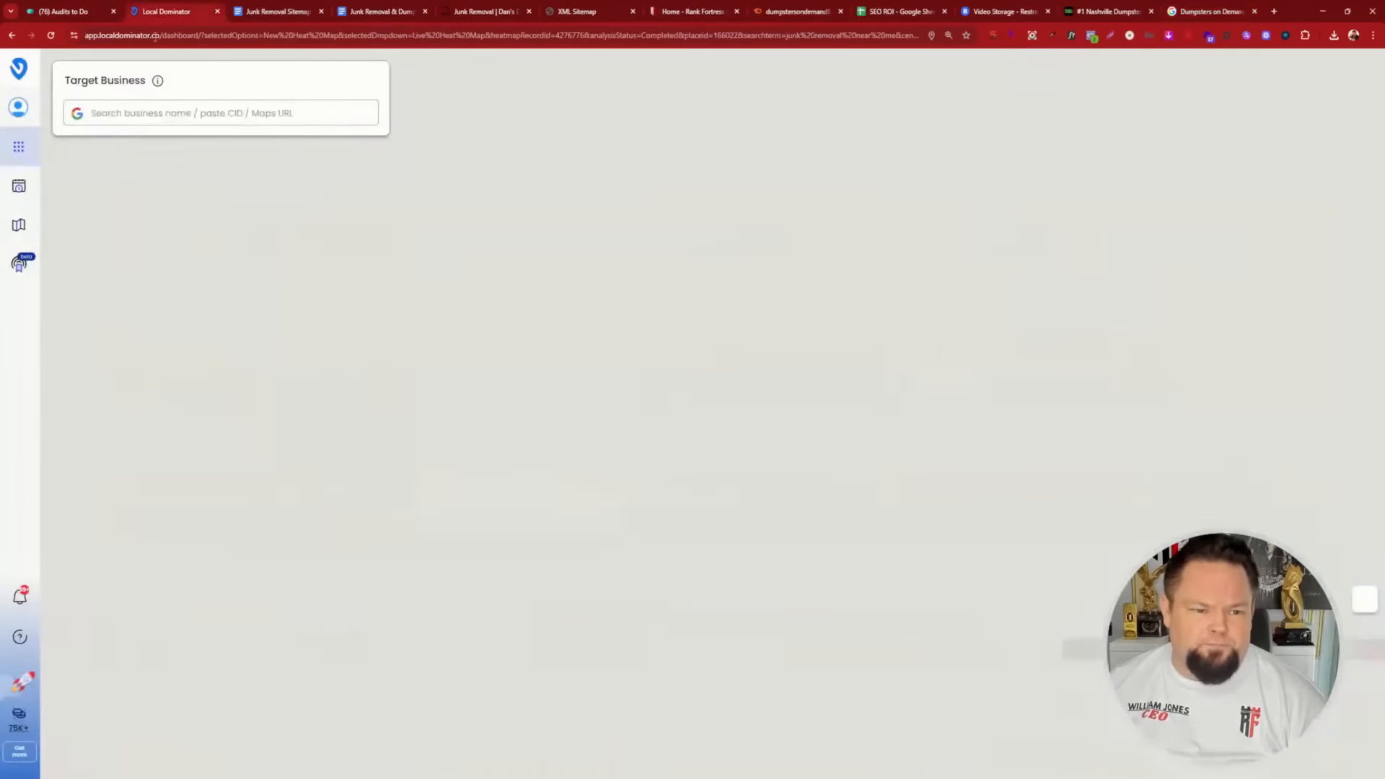
left_click(259, 114)
key("ctrl+v")
key("Return")
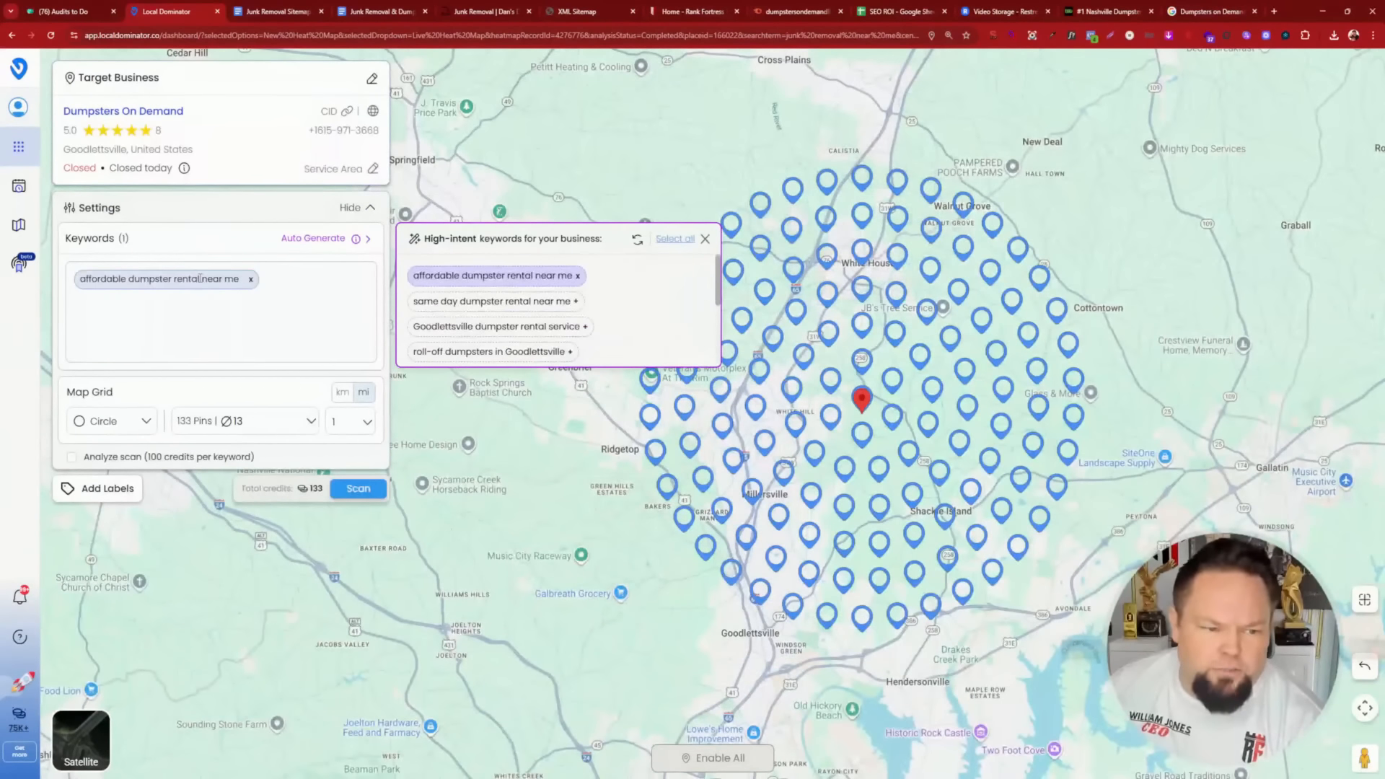
- Replace the scan's suggested keyword with "dumpster rental near me" and "junk removal near me"
left_click(251, 279)
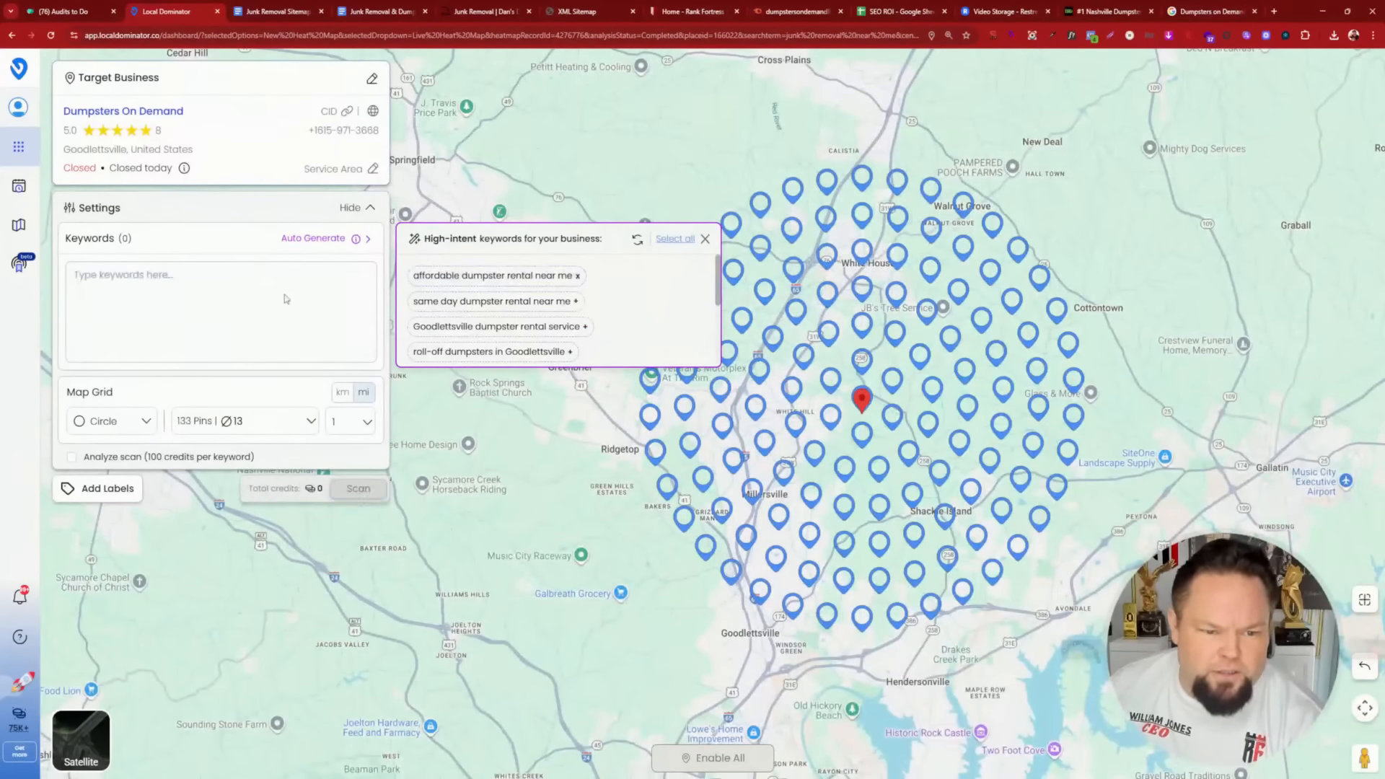
left_click(274, 278)
type("dum")
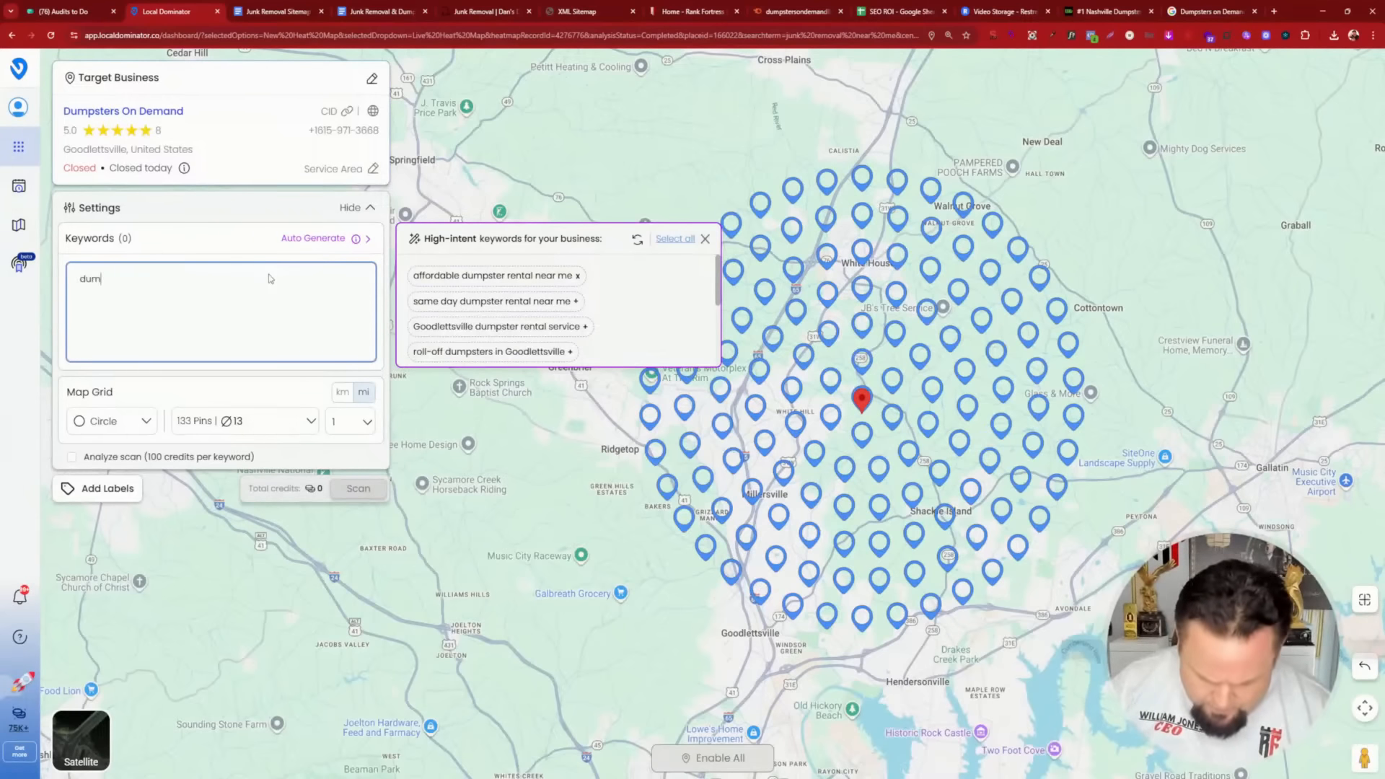
type("pster r")
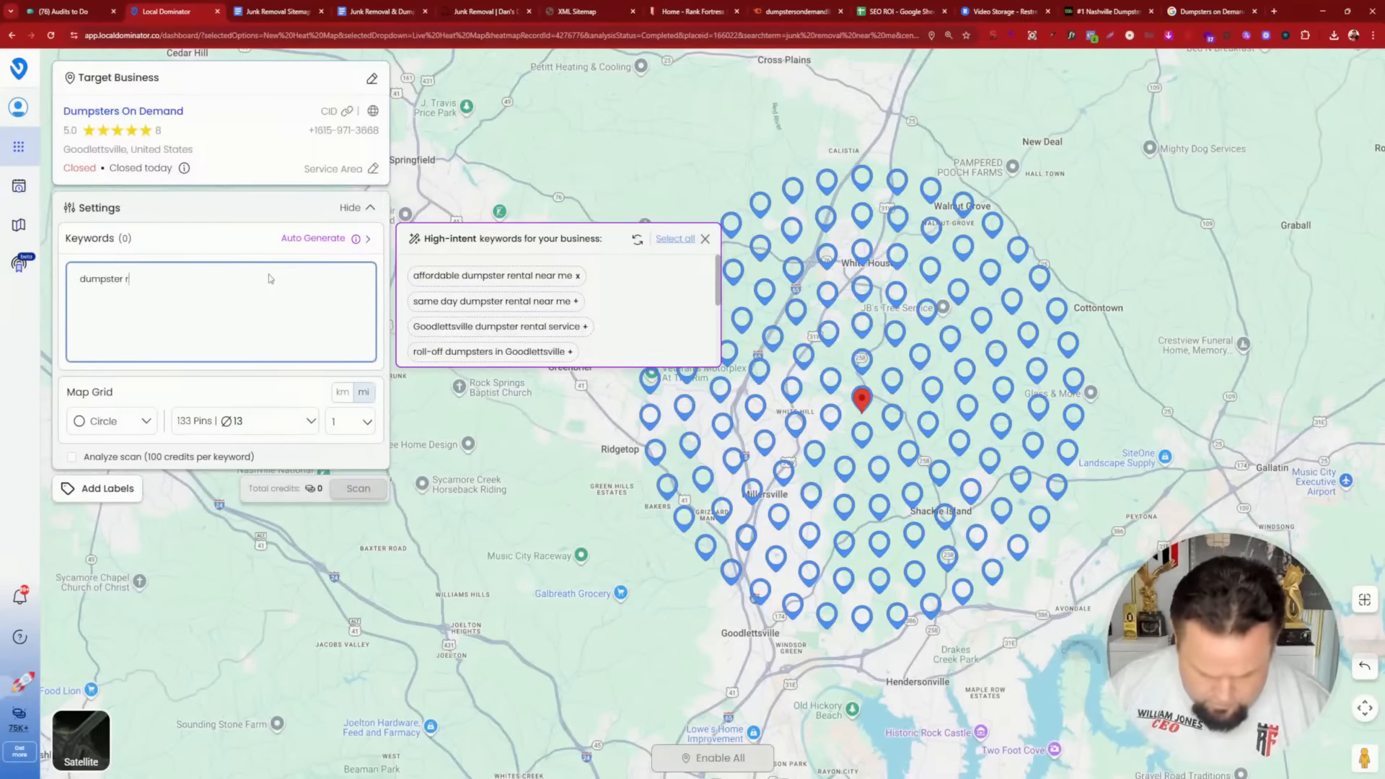
type("ental near me")
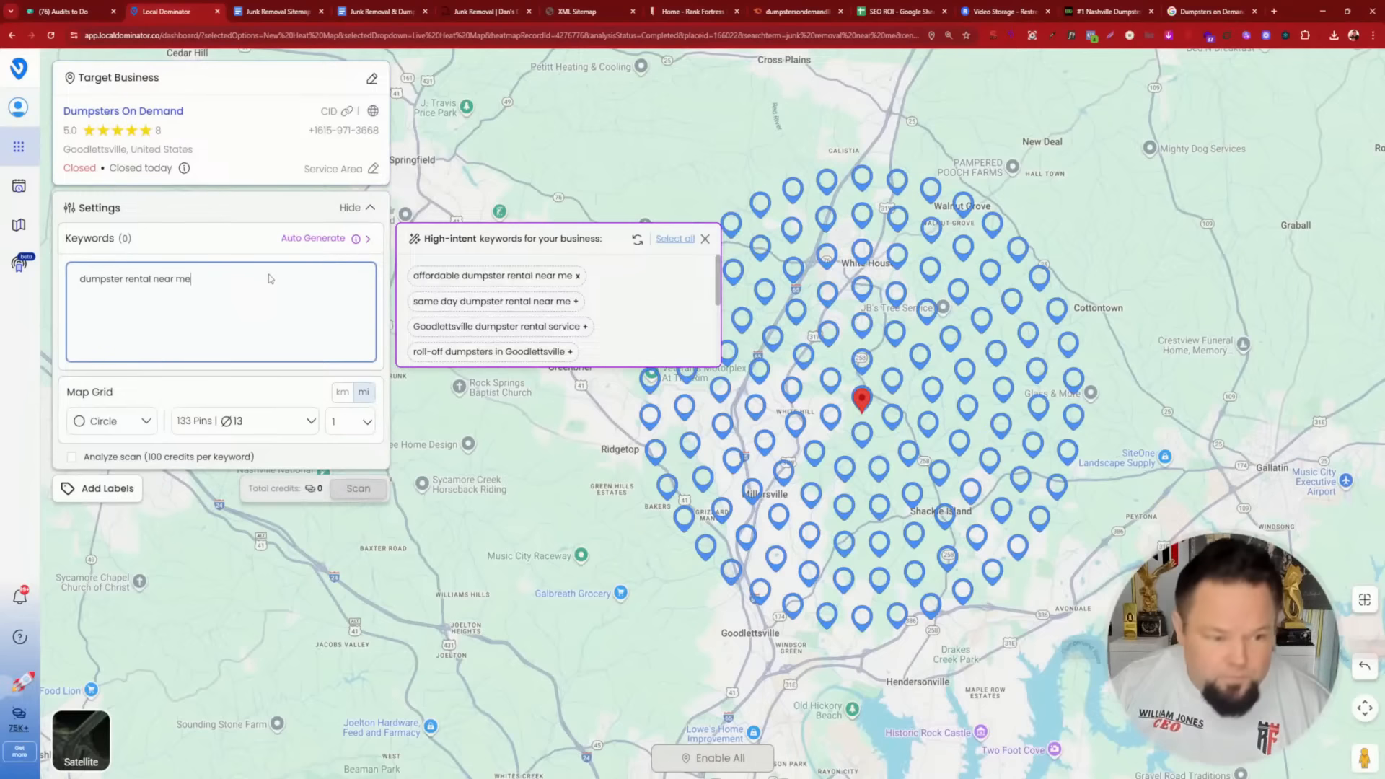
key("Return")
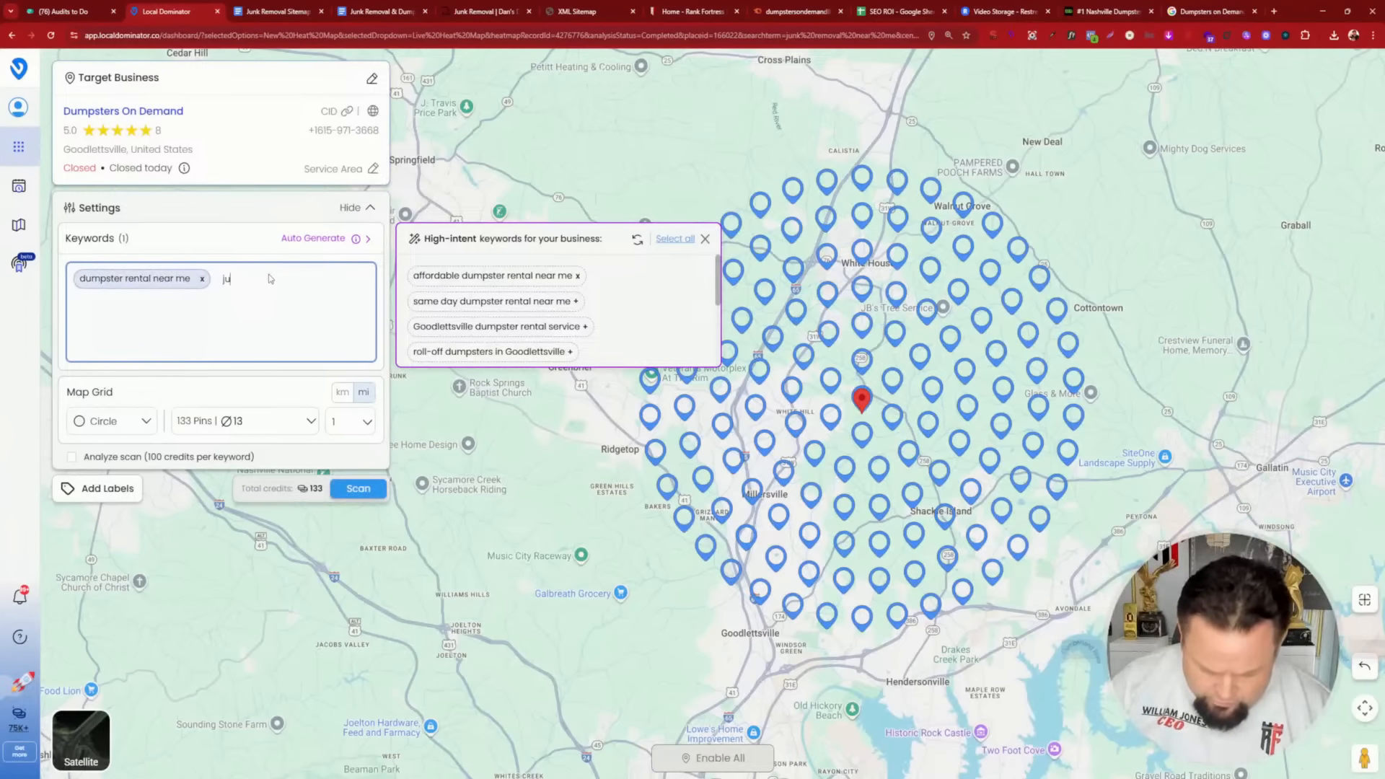
type("junk removal")
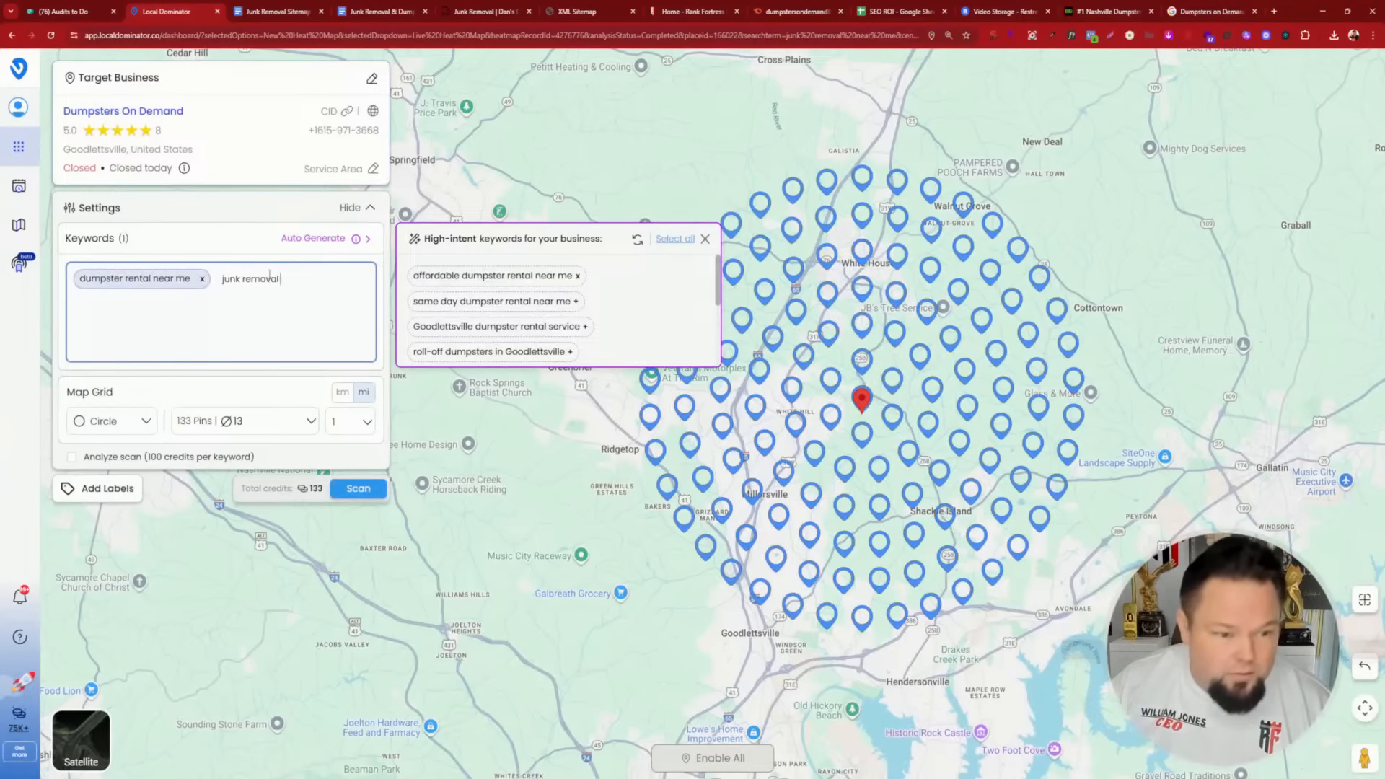
type(" near me")
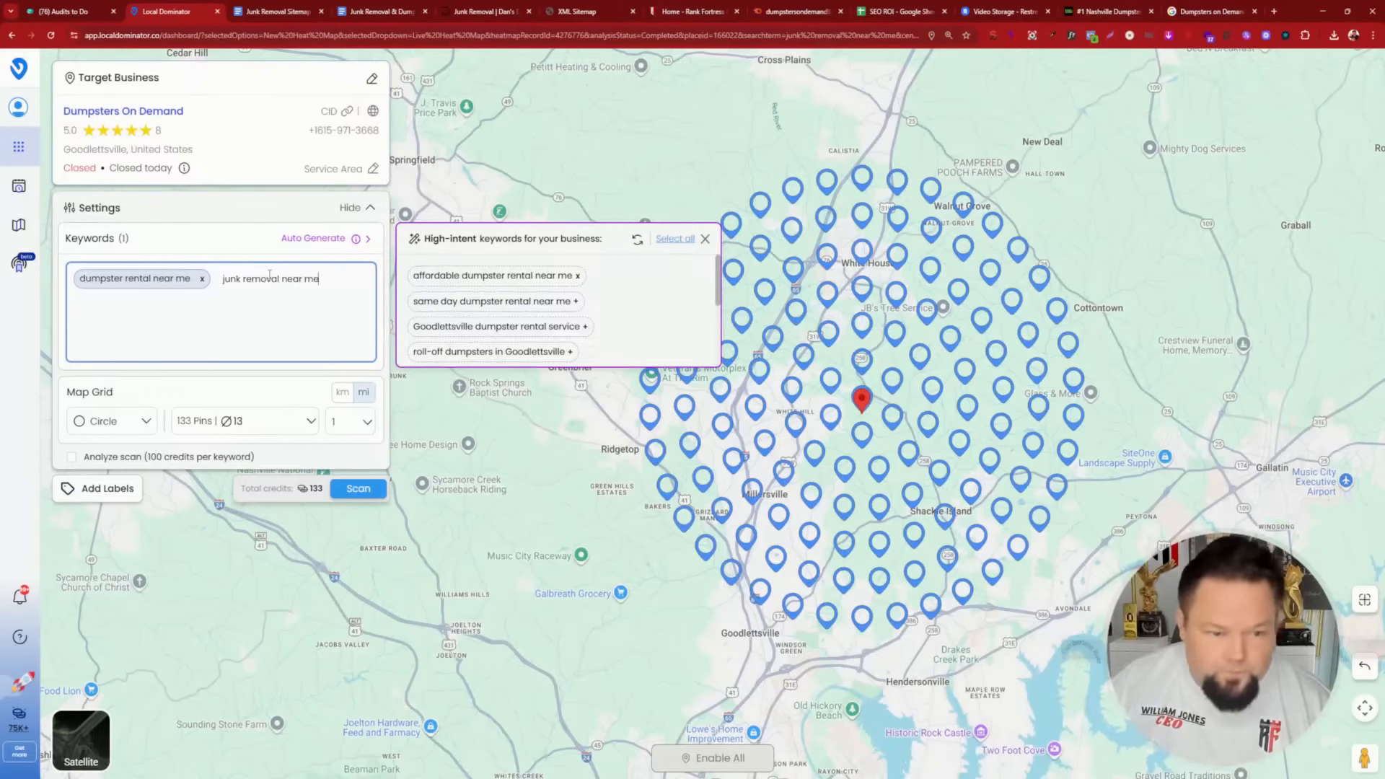
key("Return")
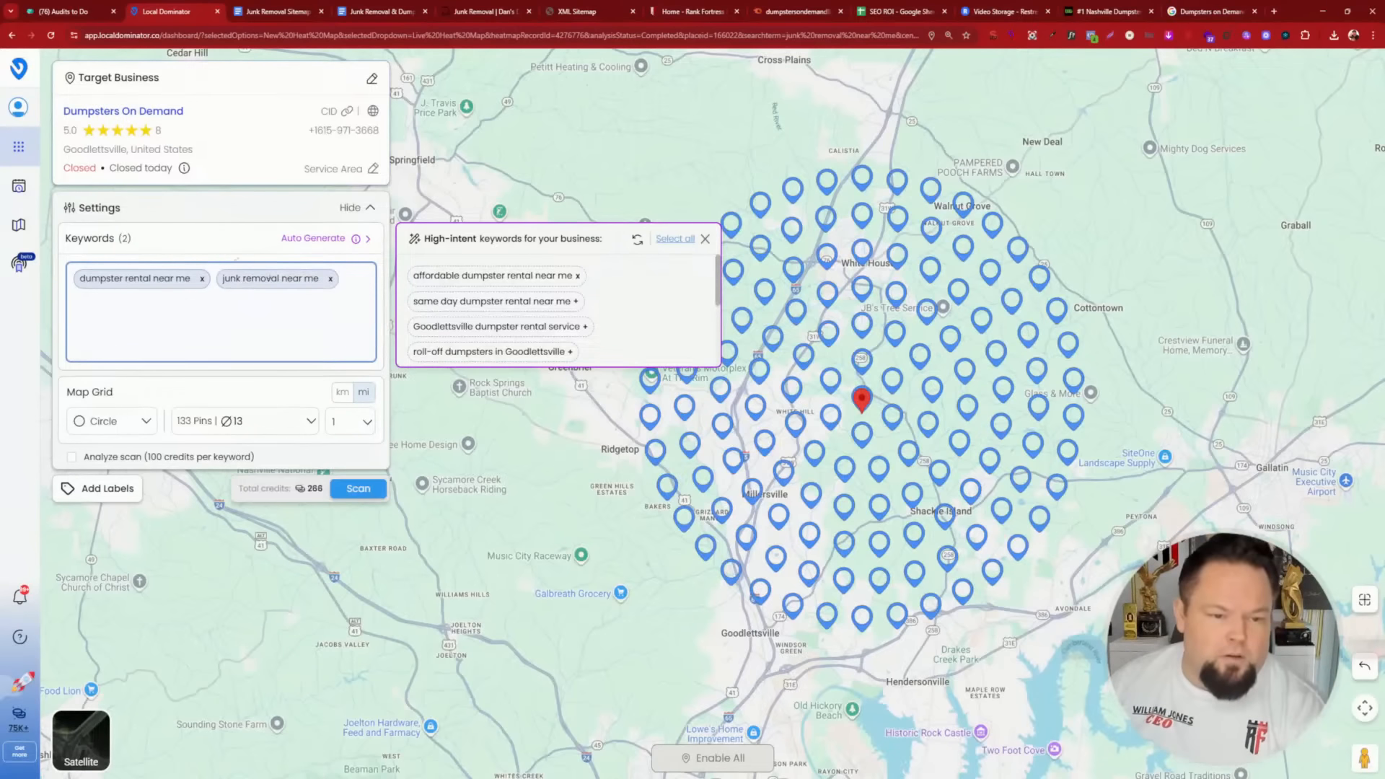
- Try a 346-pin circular map grid with diameter 21 and dismiss the high-intent keyword suggestions
left_click(311, 425)
scroll(281, 497, "down", 3)
left_click(247, 564)
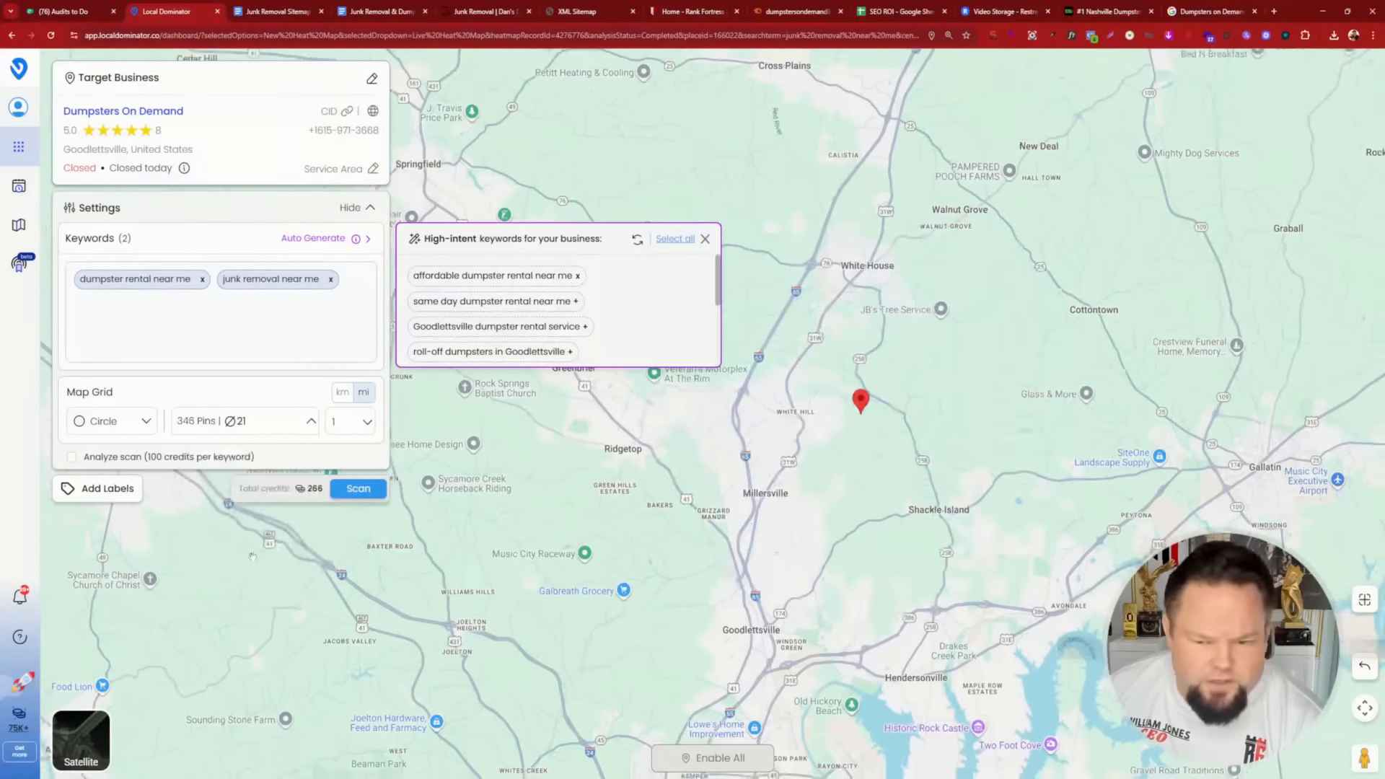
left_click(705, 239)
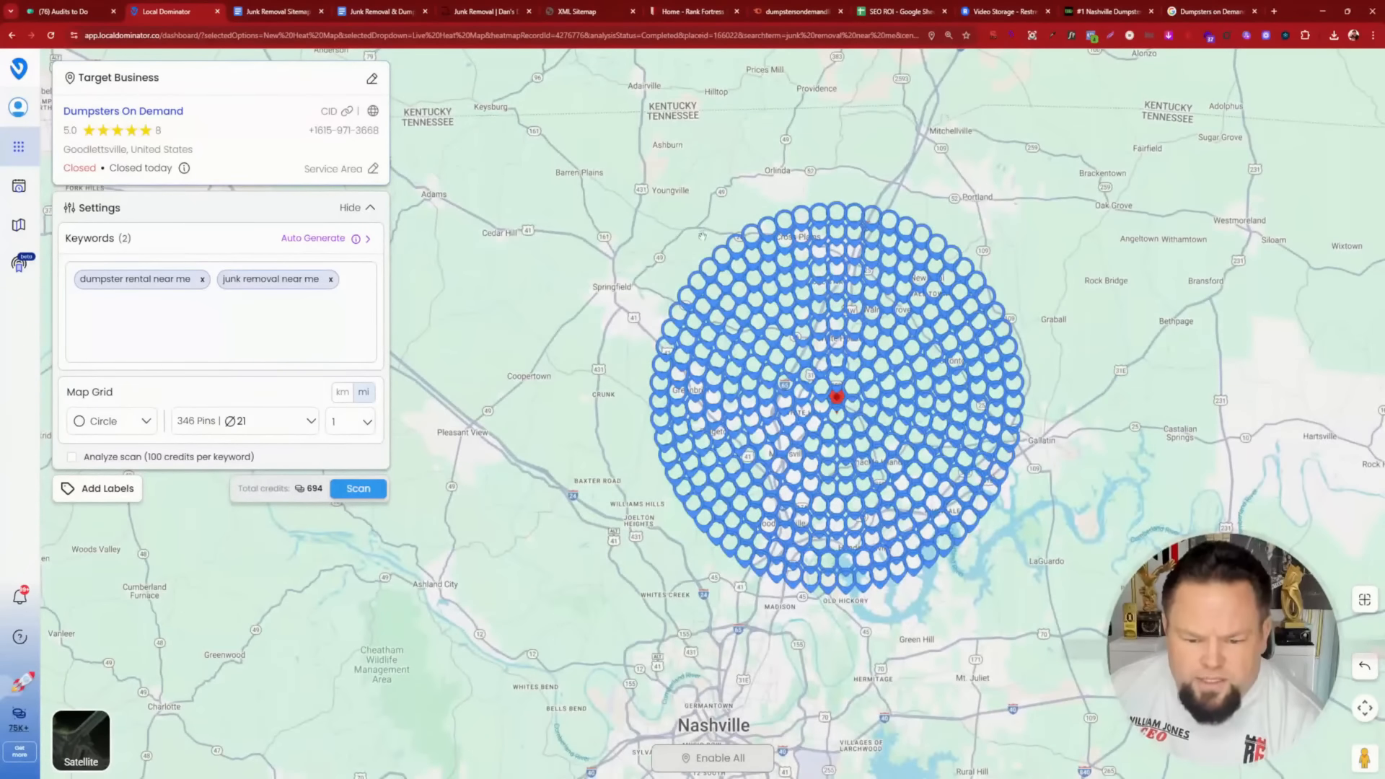
- Set the circular map grid to 133 pins with diameter 13, run the scan, and open the scan history
left_click(315, 424)
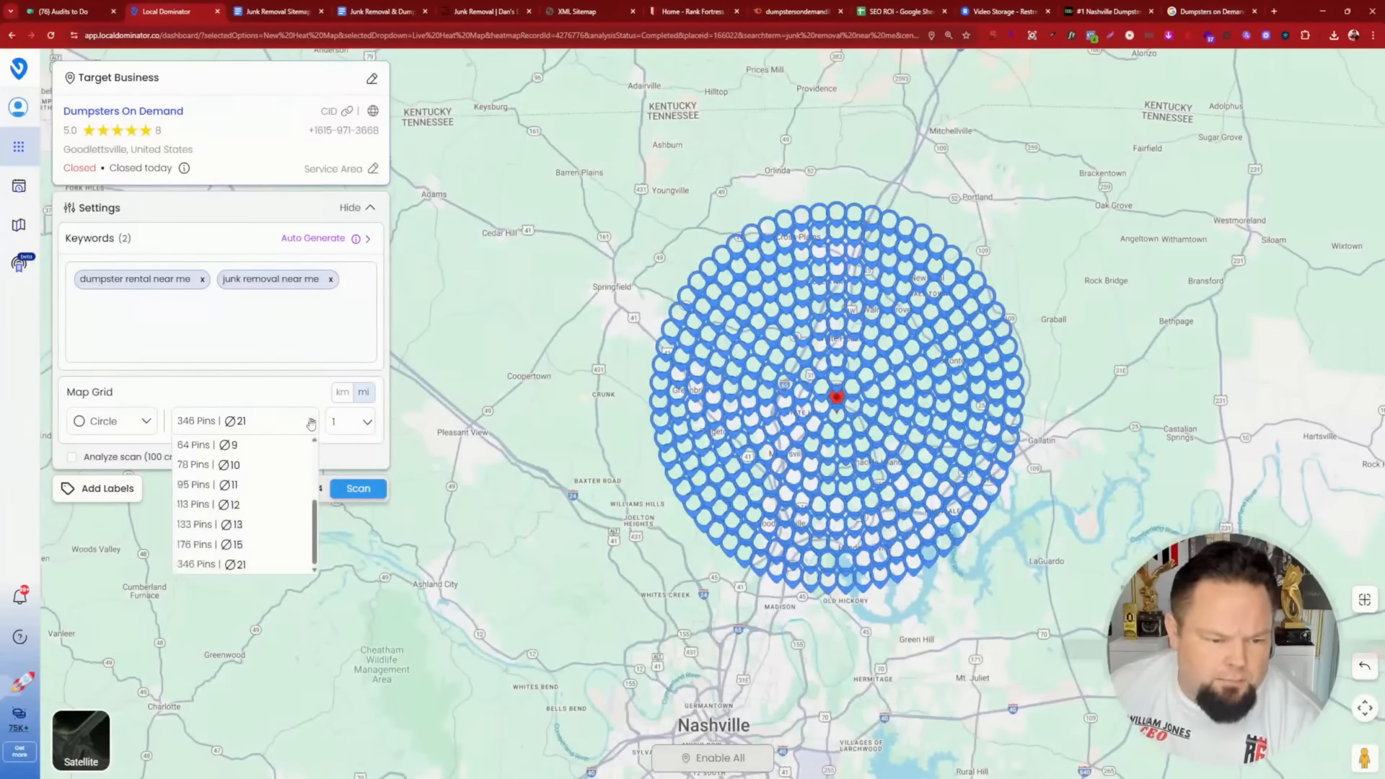
left_click(254, 526)
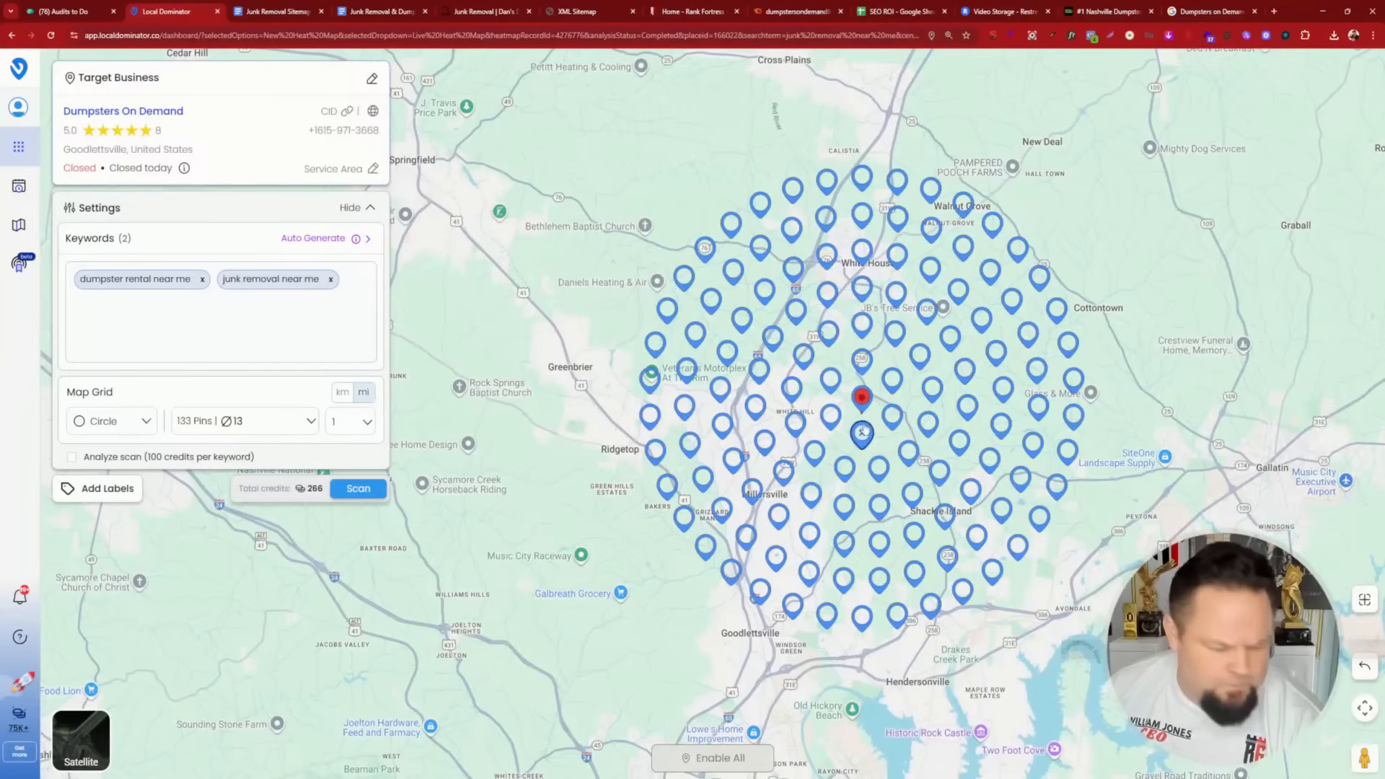
left_click(310, 422)
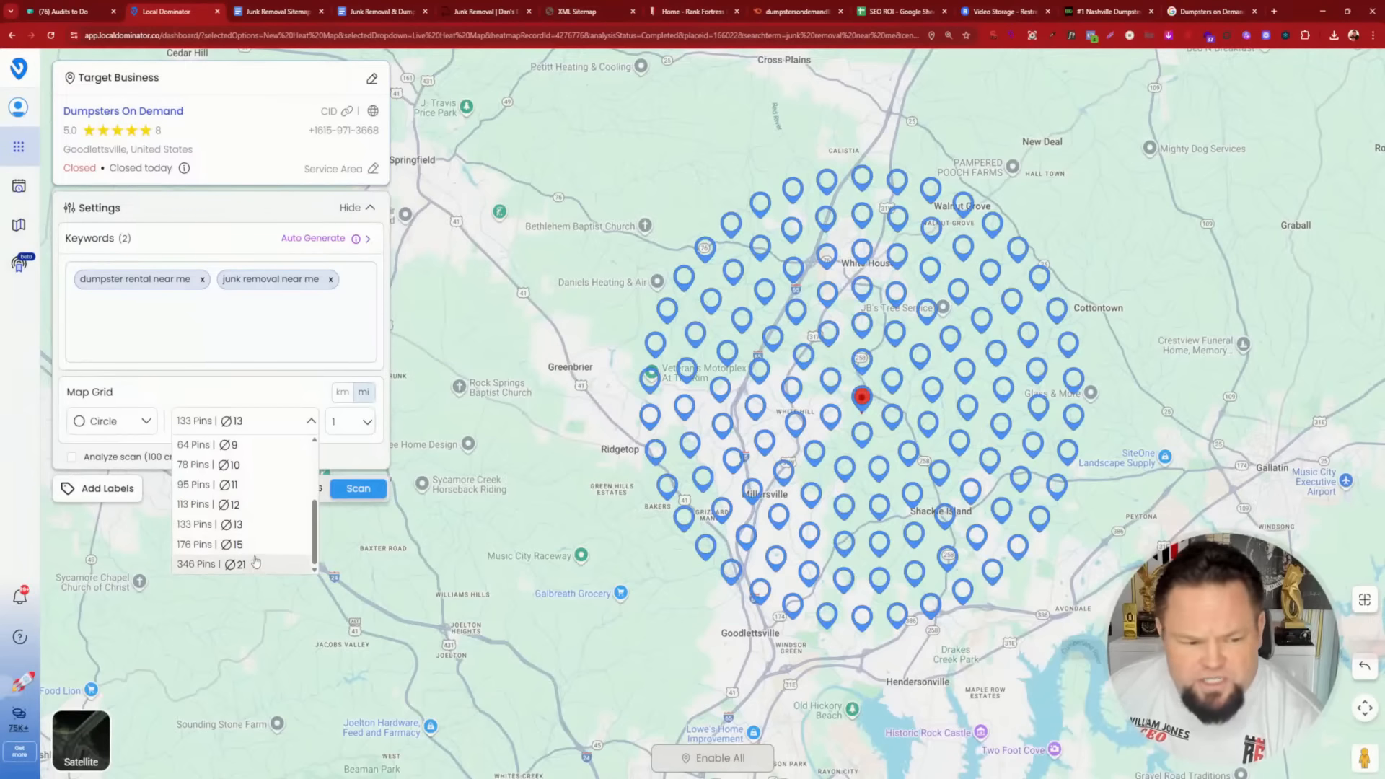
left_click(256, 525)
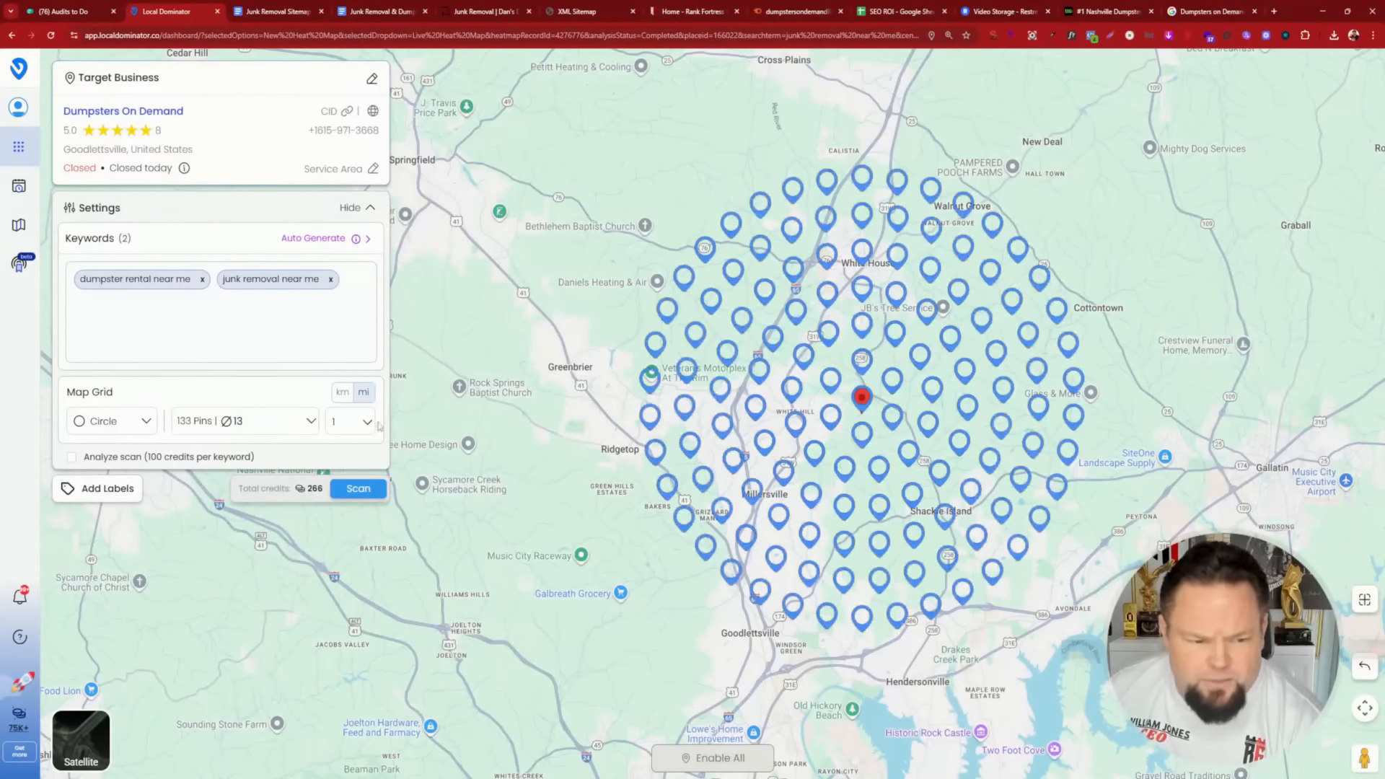
left_click(358, 490)
left_click(676, 489)
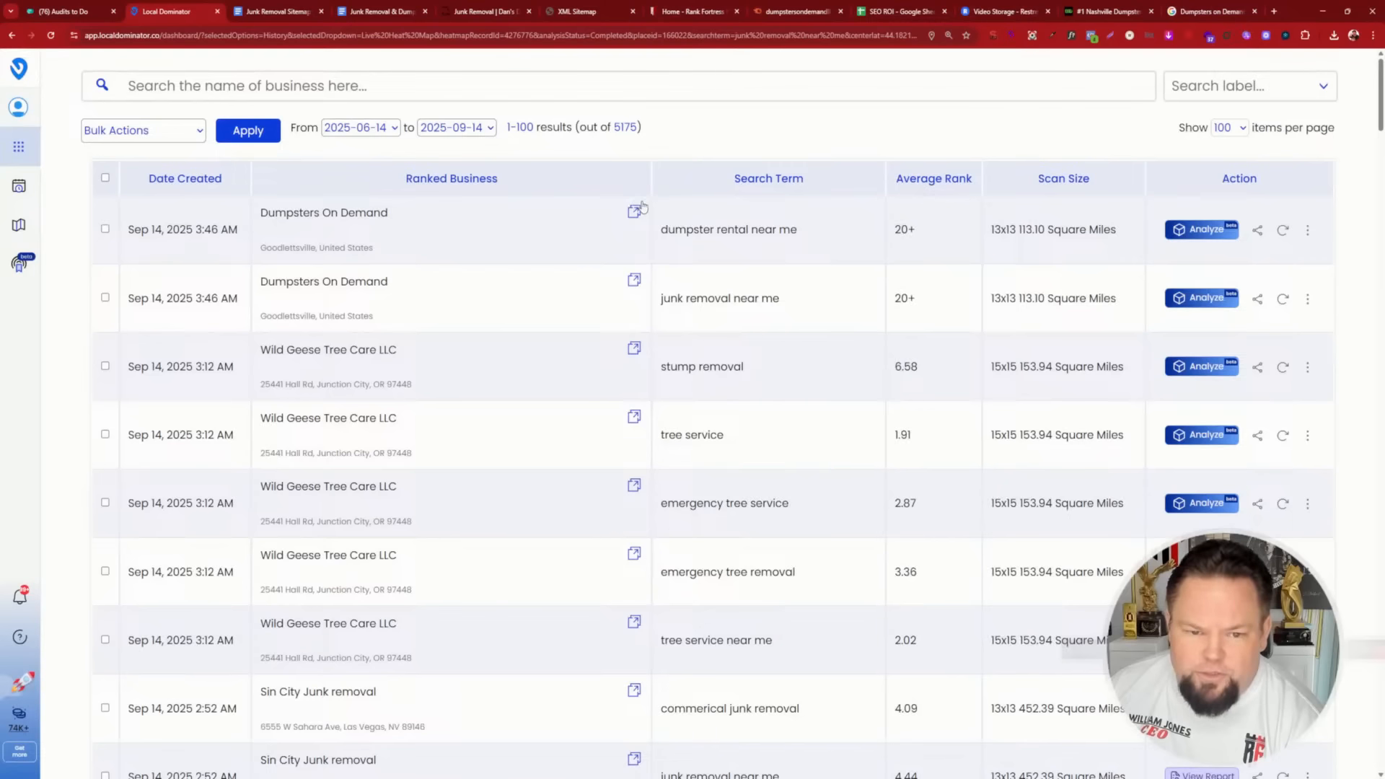
- Copy the business name "Dumpsters on Demand" from the Google search query and open Google Maps at maps.google.com
left_click(1186, 10)
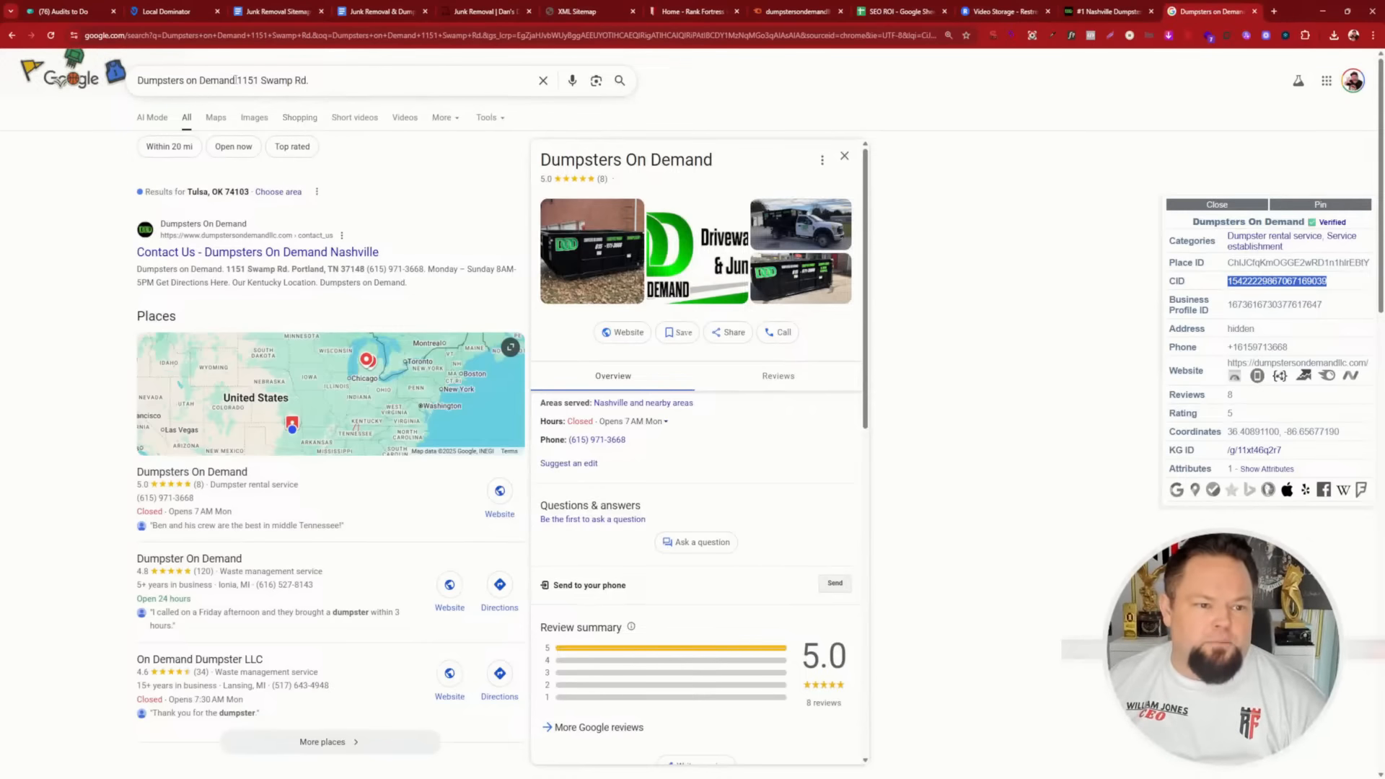
left_click_drag(236, 80, 137, 80)
key("ctrl+c")
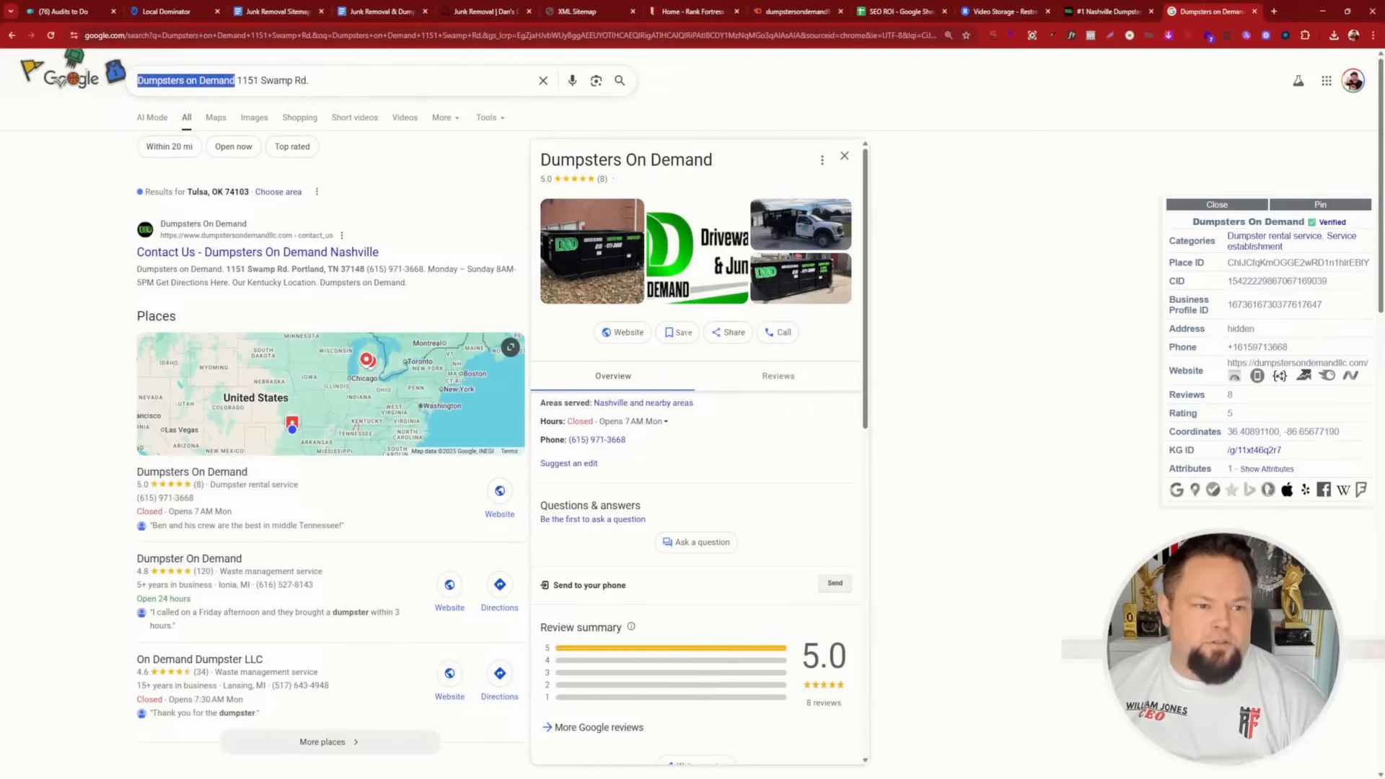
left_click(481, 36)
type("maps.google.com")
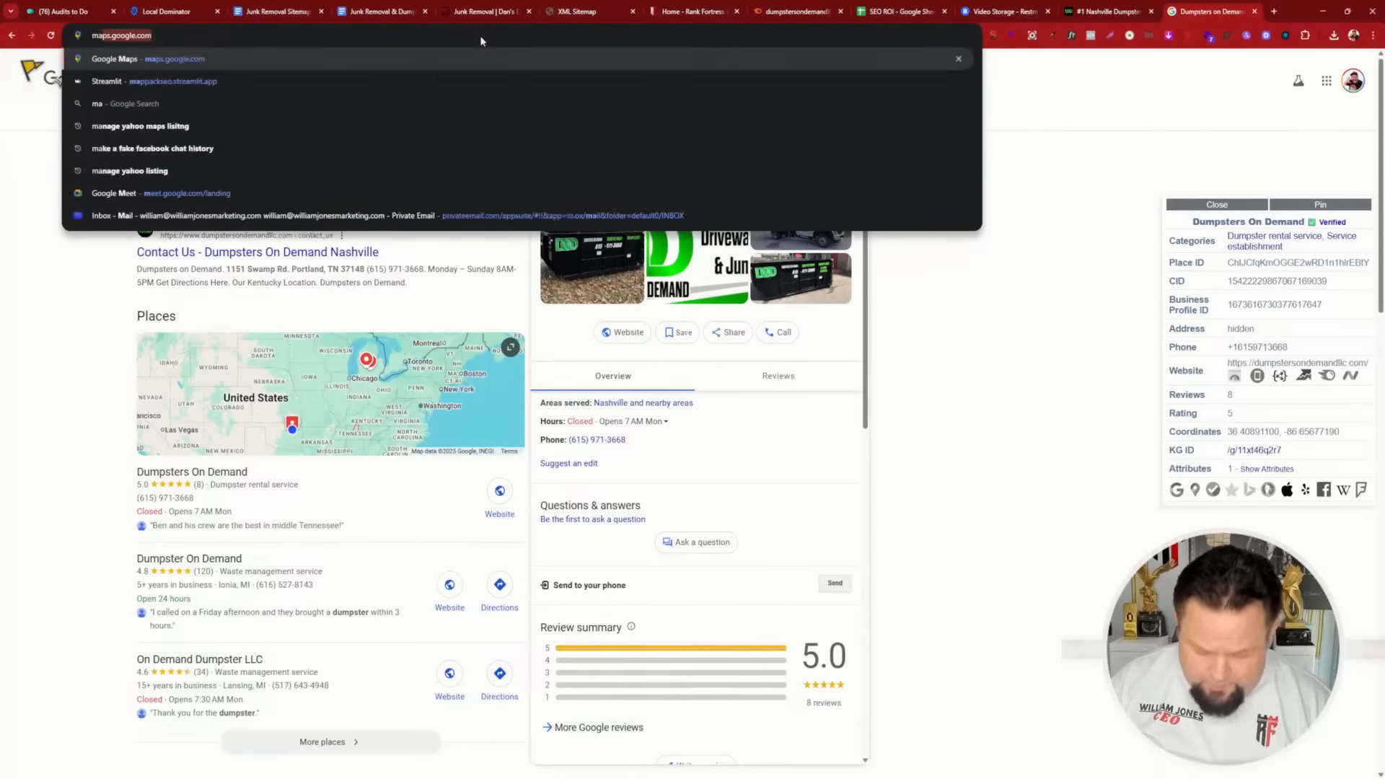
key("Return")
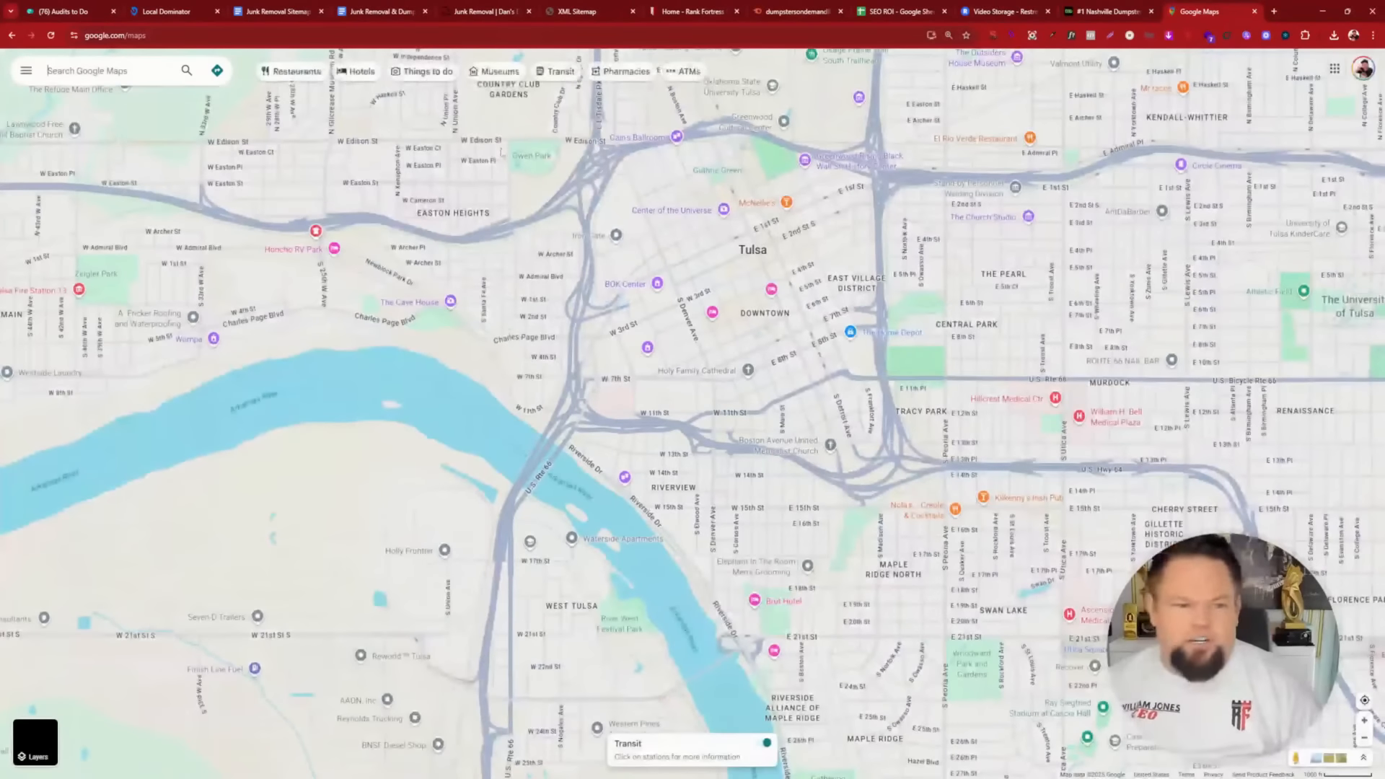
- Search Google Maps for the copied business name and examine the service area of the Gallatin, TN listing
left_click(79, 70)
key("ctrl+v")
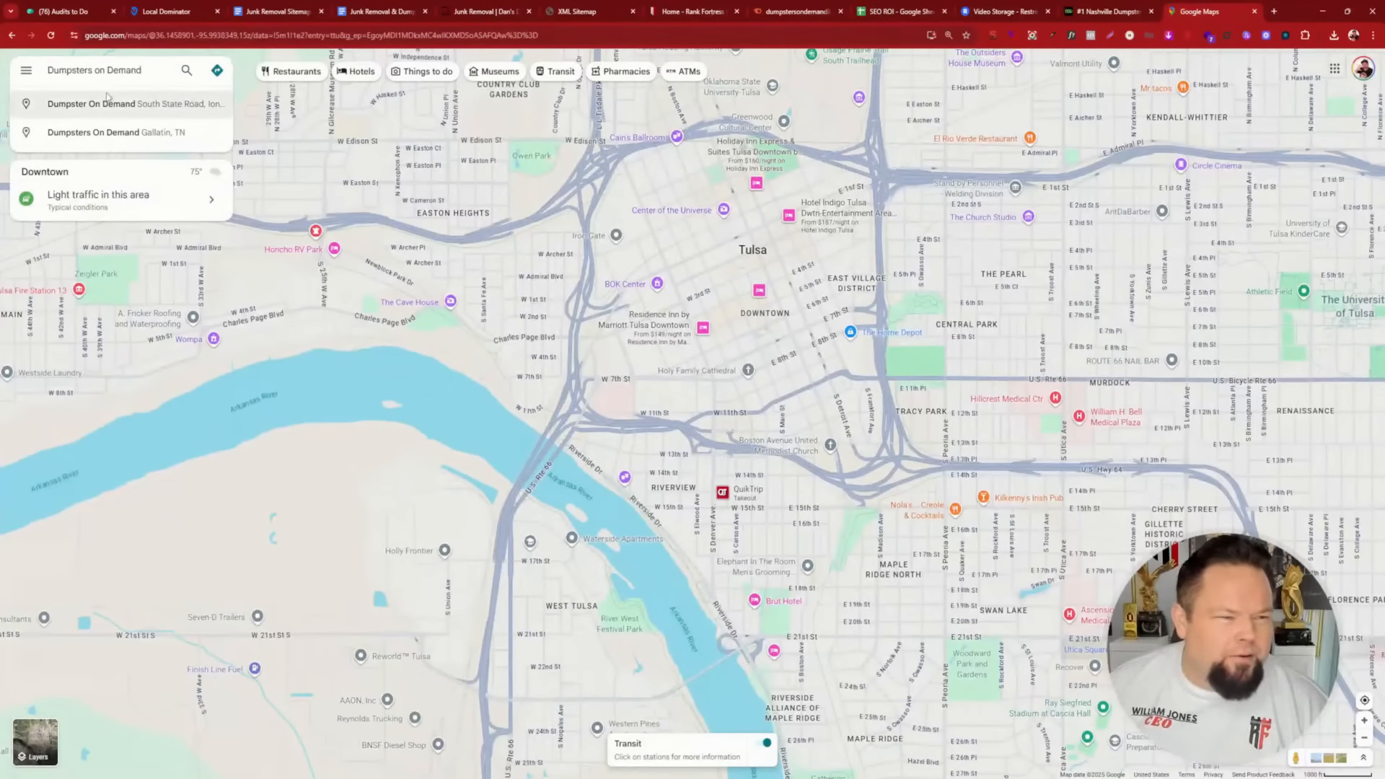
left_click(111, 132)
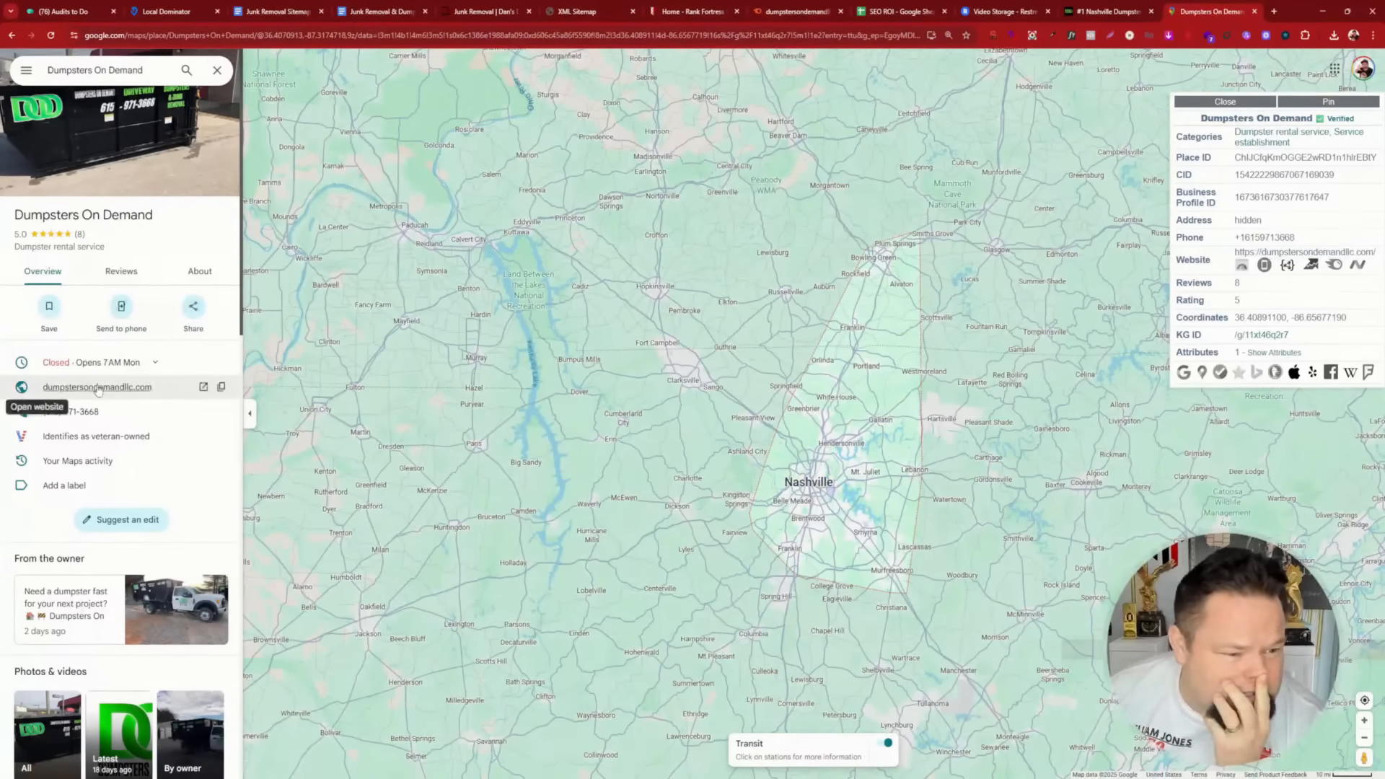
left_click(161, 68)
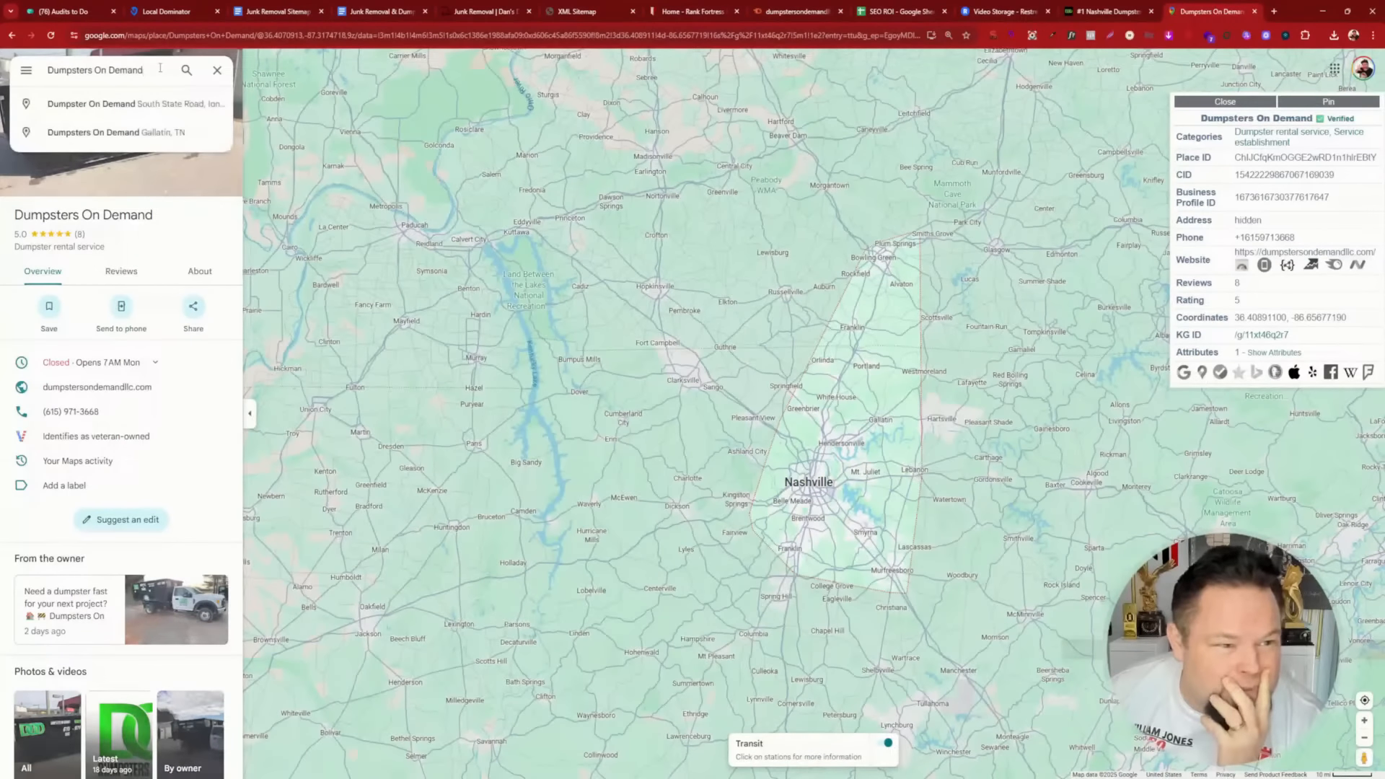
left_click(881, 426)
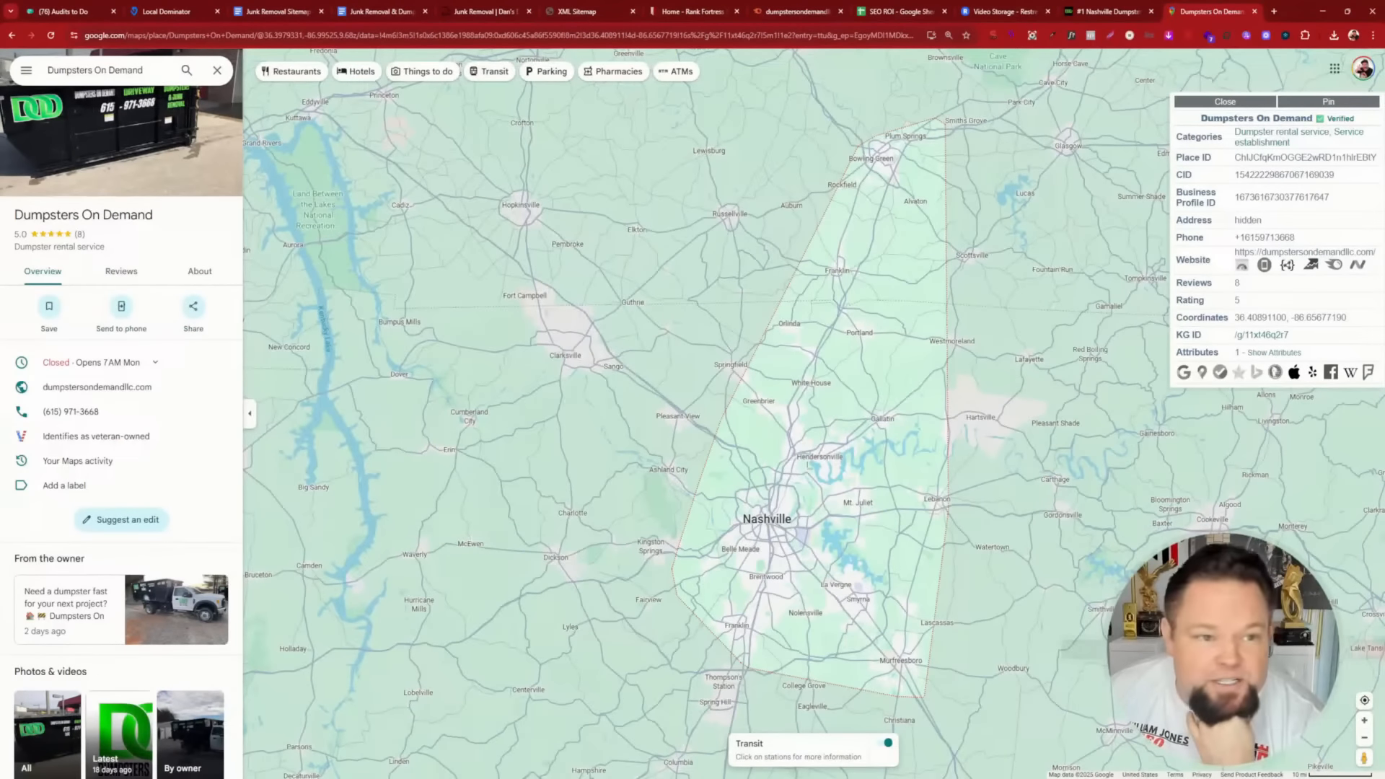
- Return to Local Dominator, reopen the "dumpster rental near me" scan for a rerun and add the keyword "junk removal near me"
left_click(137, 7)
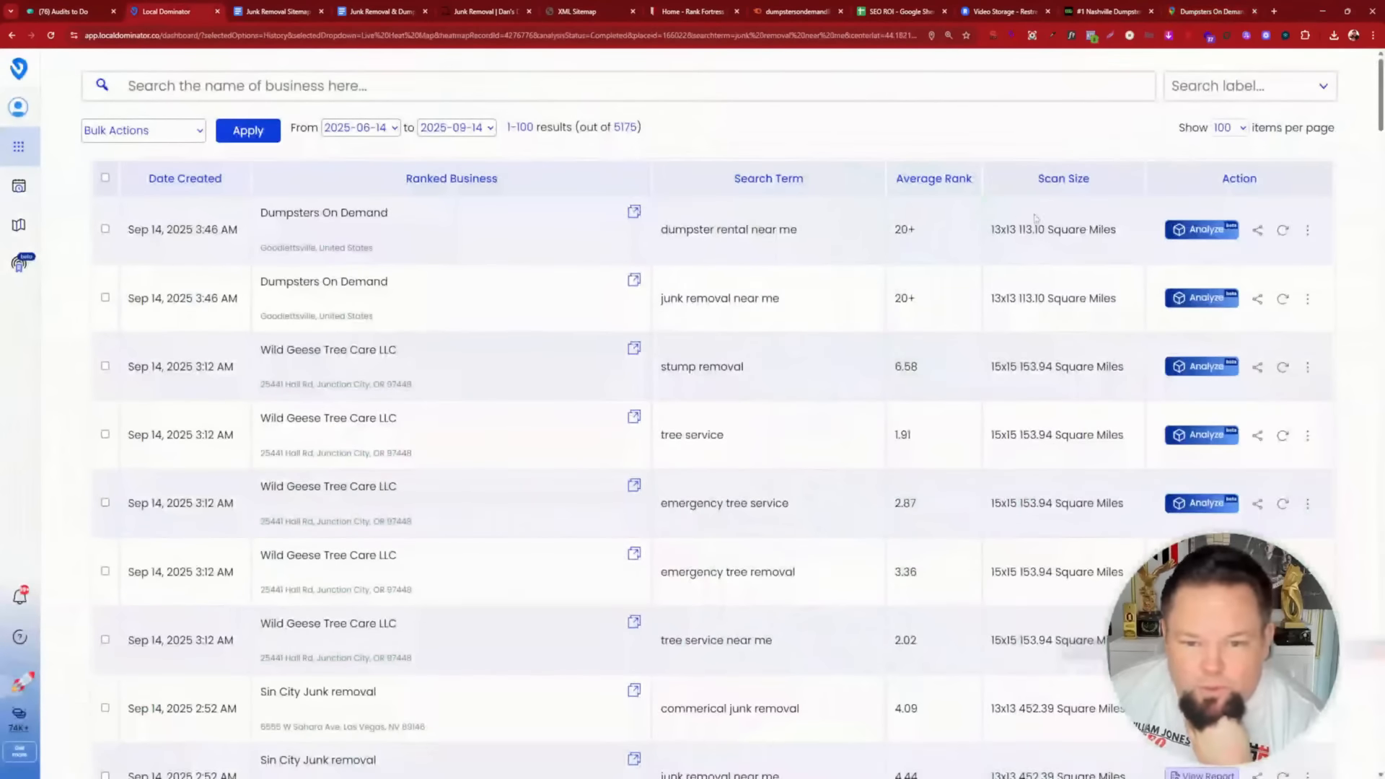
left_click(1283, 230)
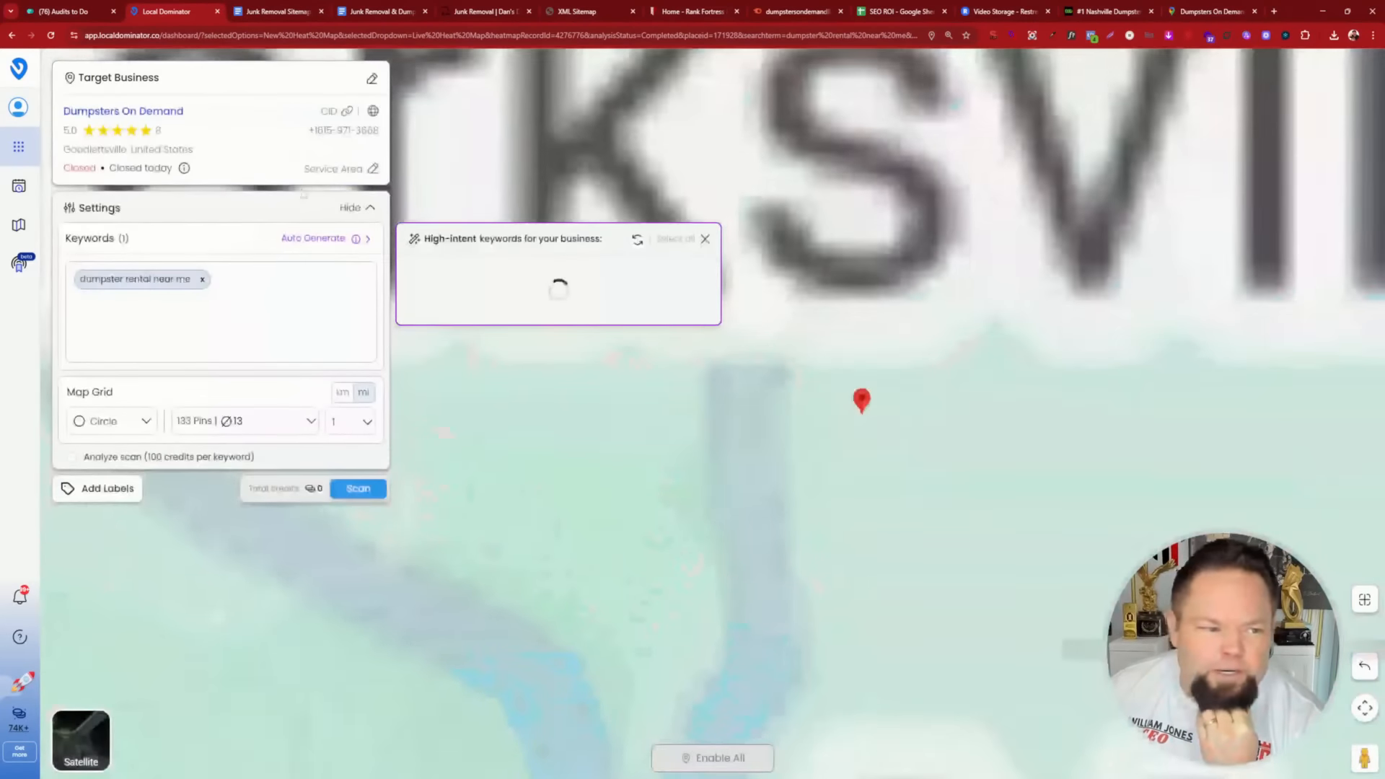
left_click(266, 282)
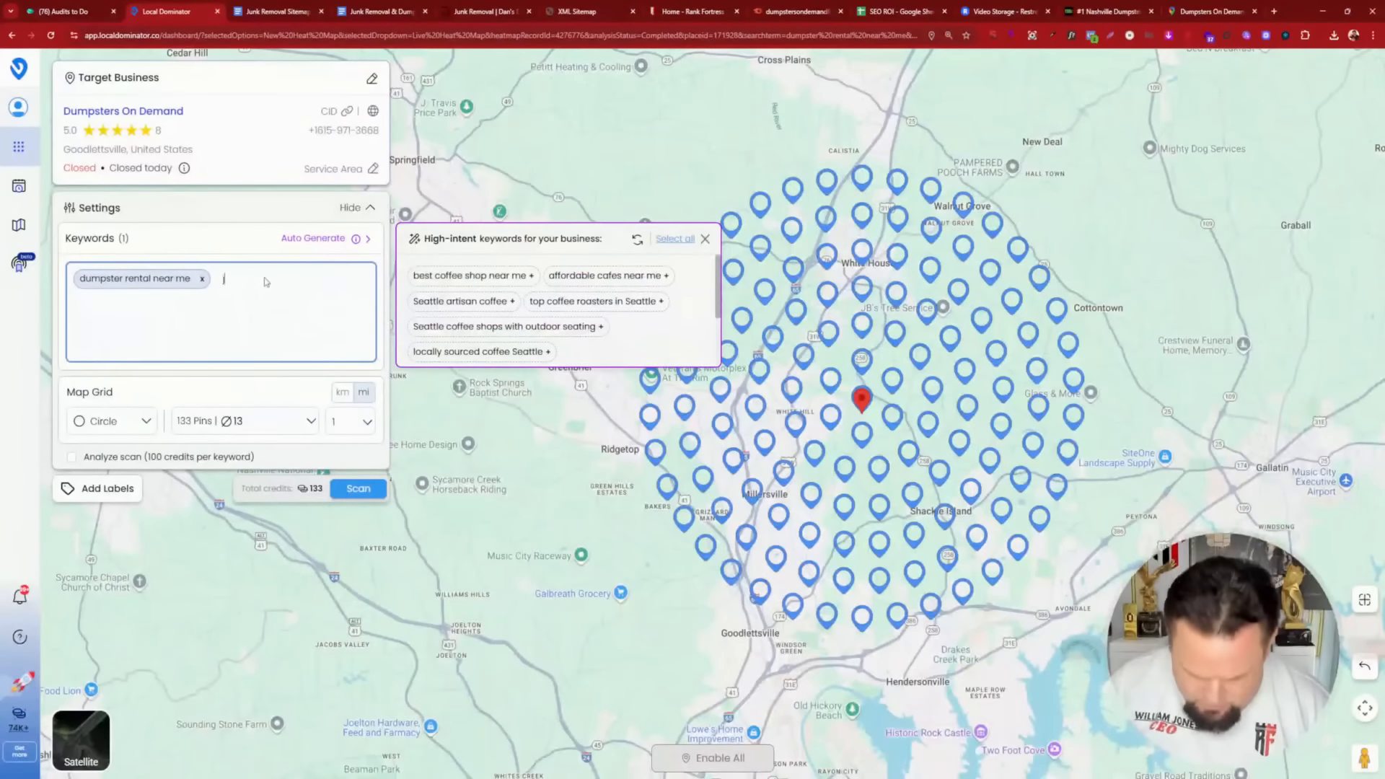
type("junk re")
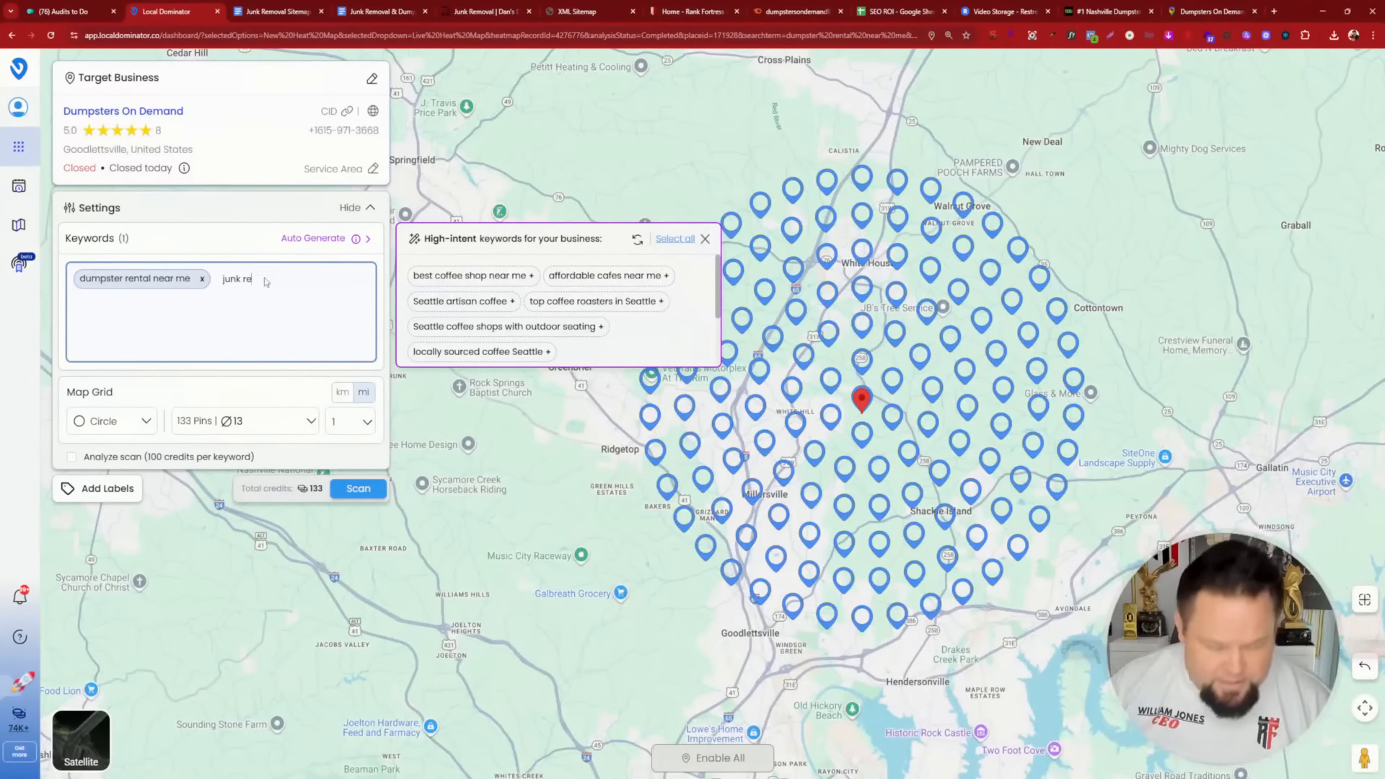
type("momoval near me")
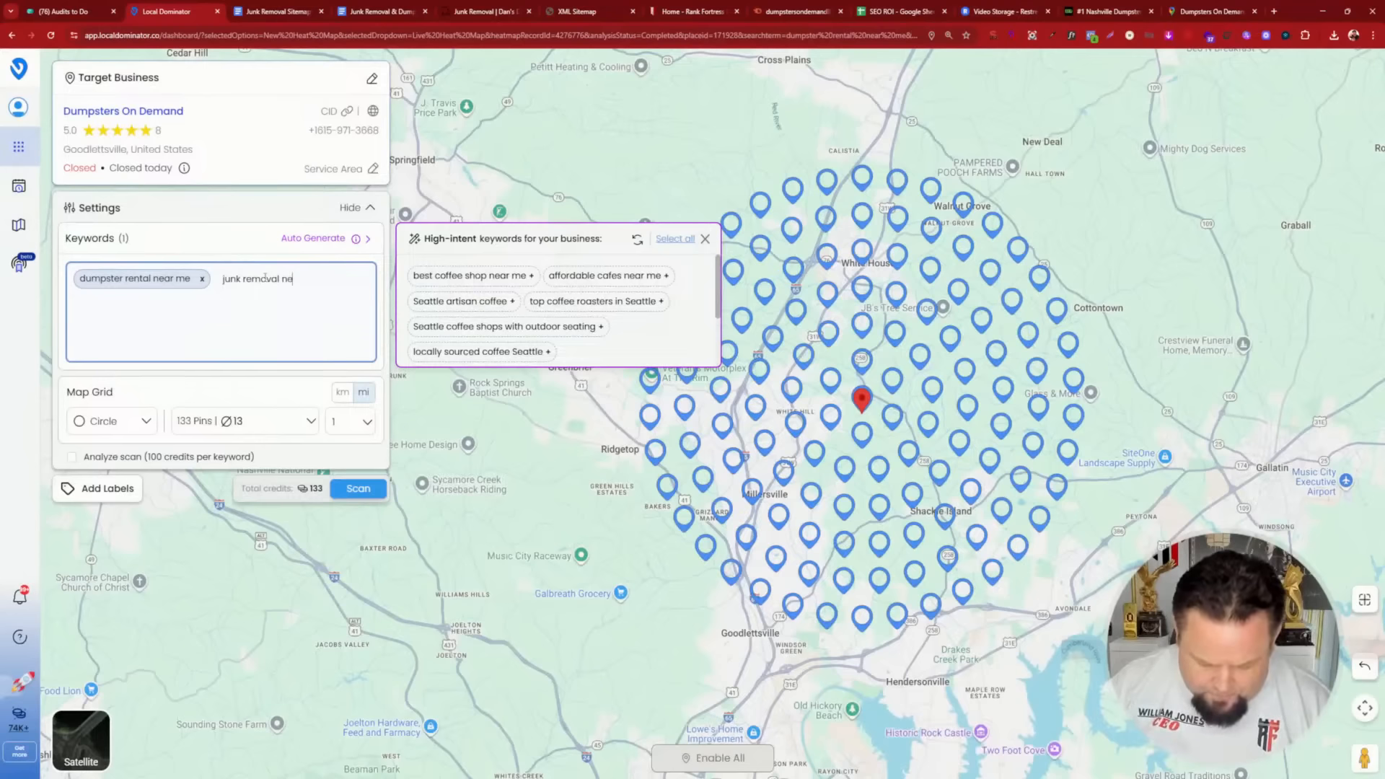
key("Return")
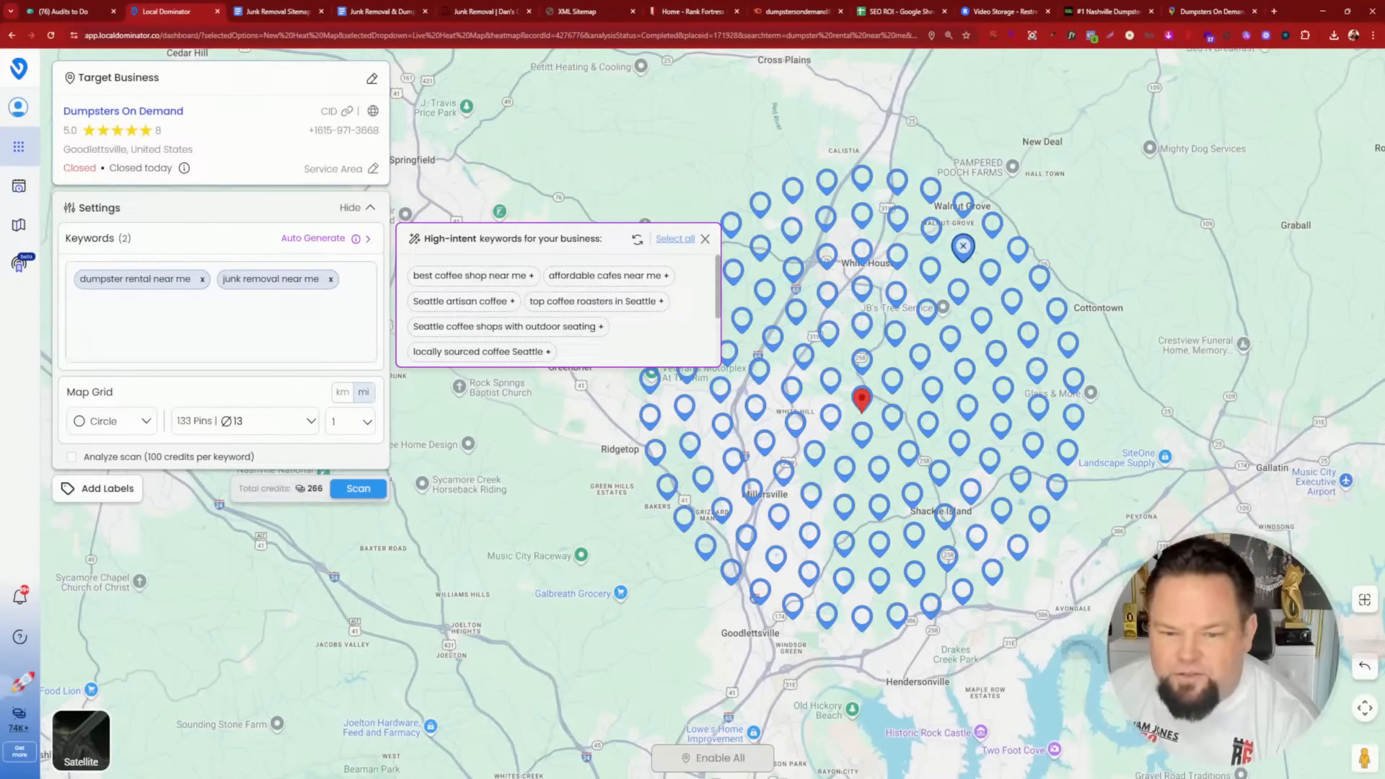
left_click(705, 239)
- Move the 133-pin scan grid away from the business pin and center it over Gallatin
scroll(1037, 244, "down", 3)
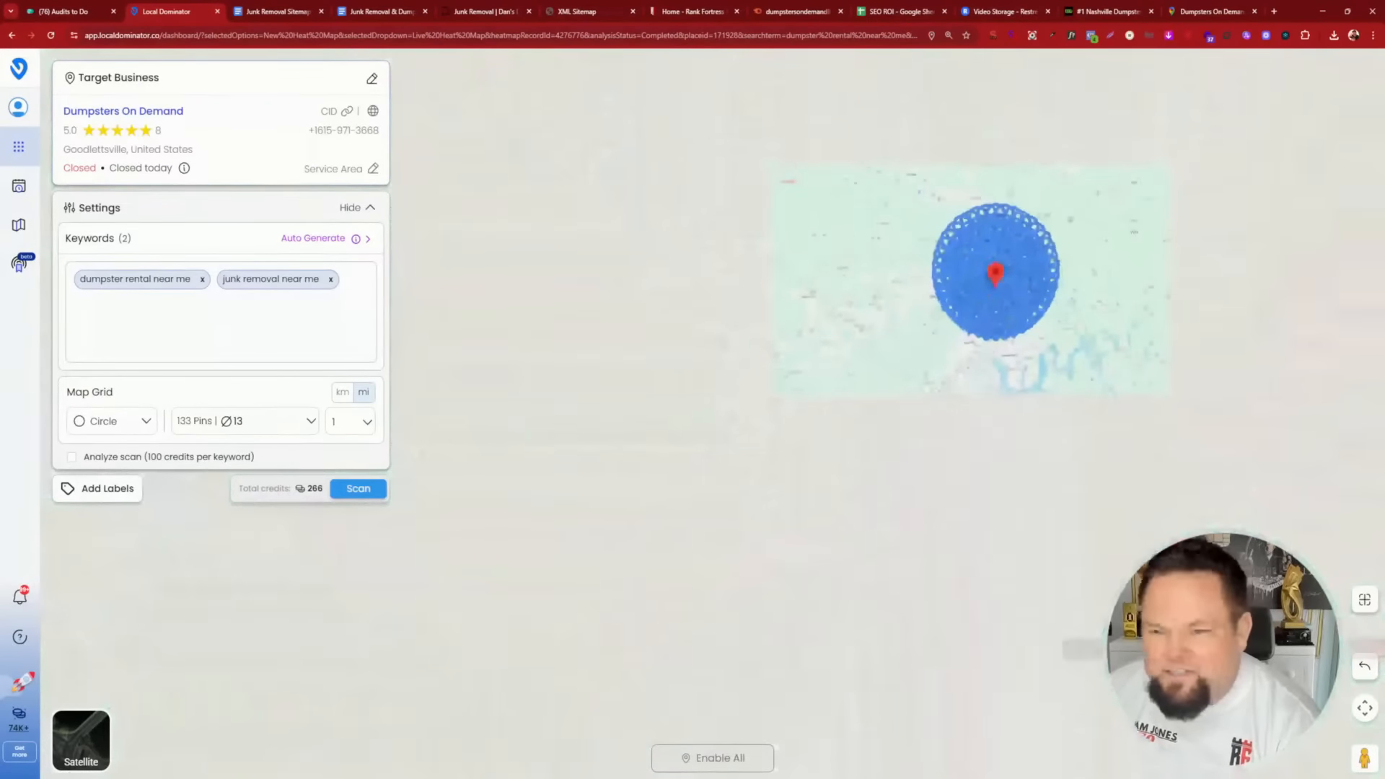
left_click_drag(1037, 243, 886, 354)
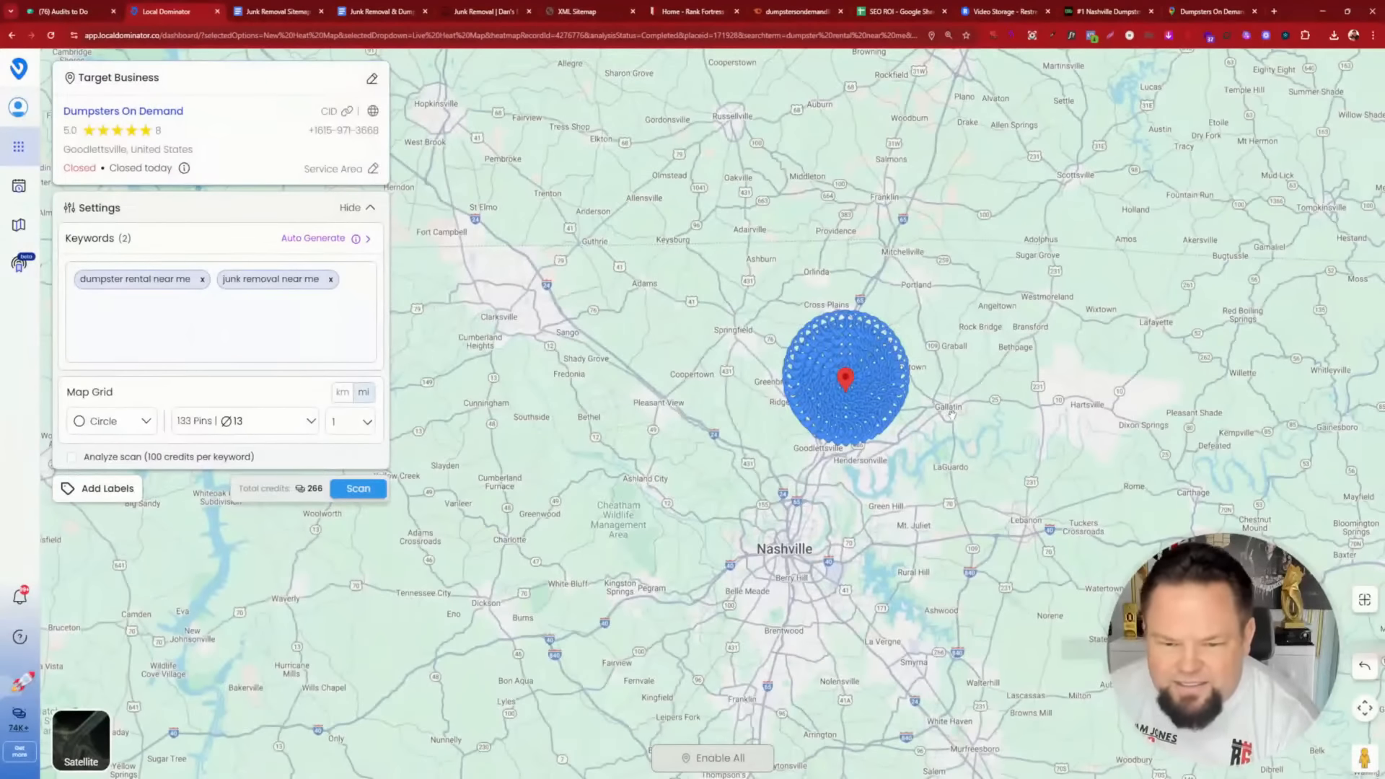
scroll(949, 406, "up", 4)
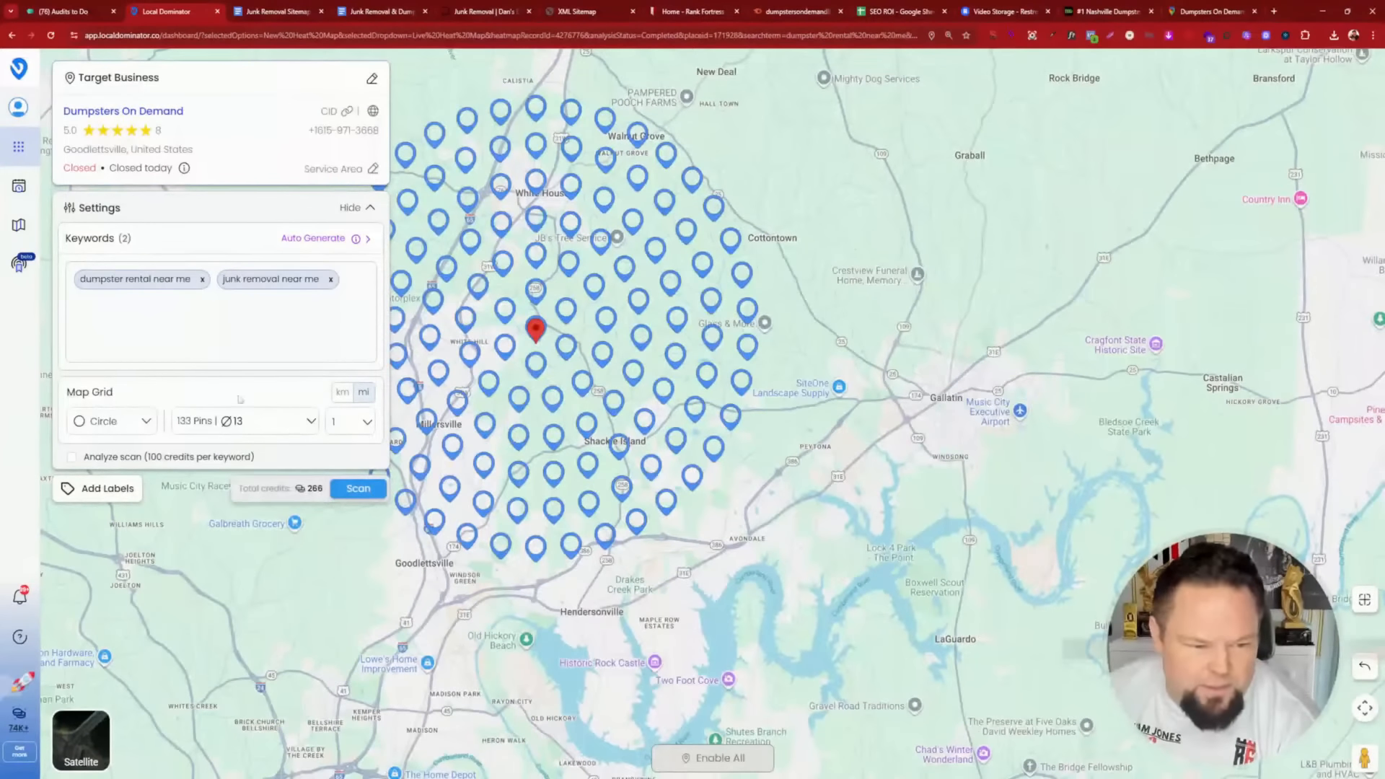
mouse_move(692, 373)
left_mouse_down()
mouse_move(940, 396)
mouse_move(780, 412)
mouse_move(722, 390)
mouse_move(815, 397)
mouse_move(633, 421)
mouse_move(707, 431)
mouse_move(652, 481)
left_mouse_up()
mouse_move(930, 509)
left_mouse_down()
mouse_move(1075, 487)
mouse_move(1291, 498)
mouse_move(1173, 521)
mouse_move(1189, 520)
left_mouse_up()
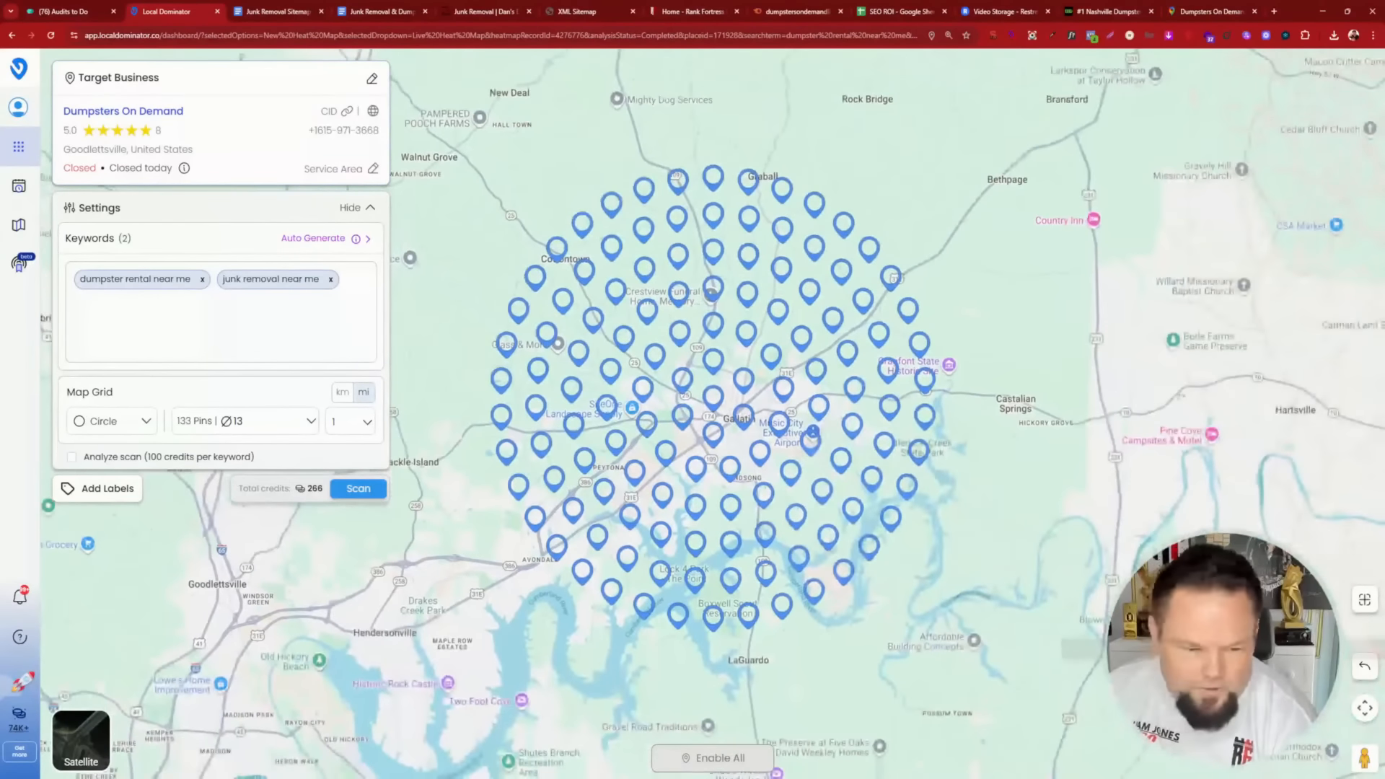
- Try a 346-pin grid with 2-mile spacing, and return the scan to 133 pins at 1-mile spacing
scroll(1169, 387, "down", 2)
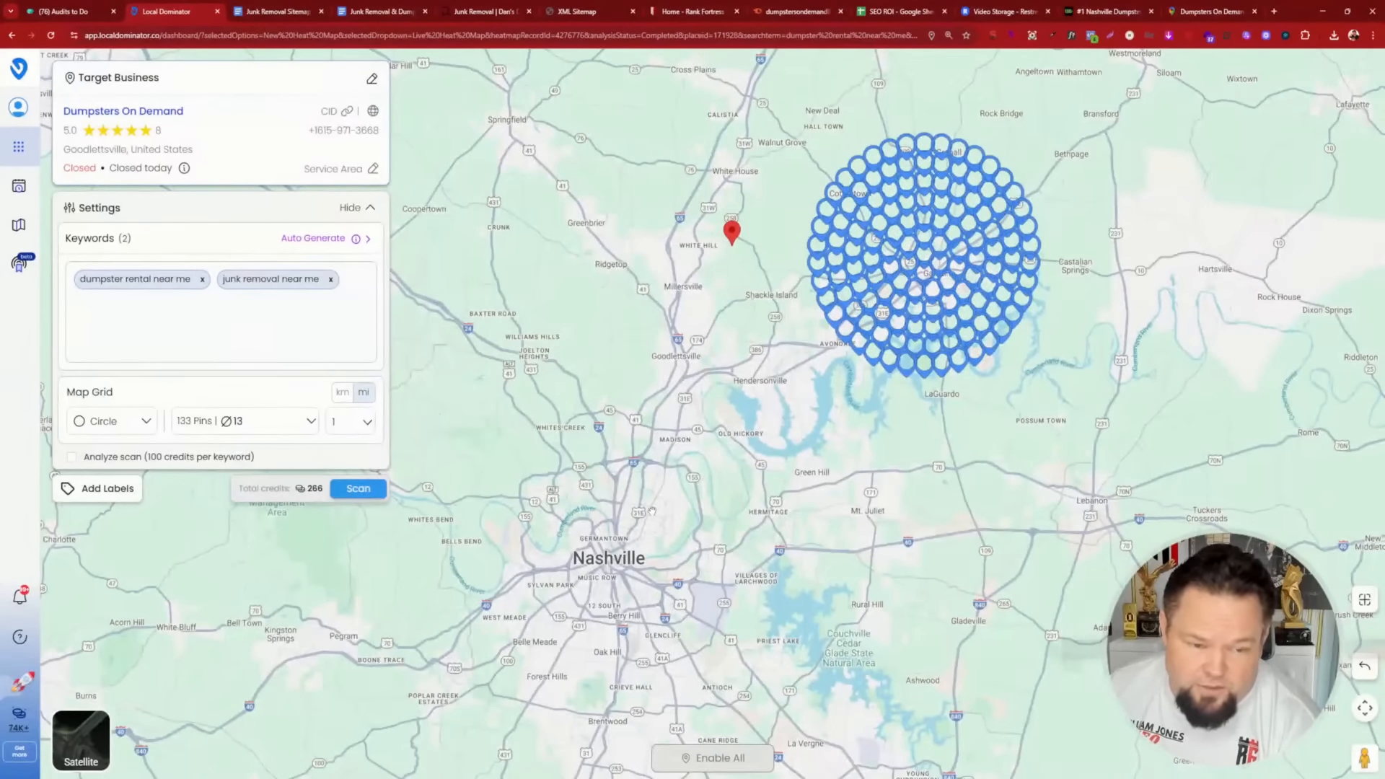
scroll(652, 511, "up", 2)
scroll(652, 510, "down", 2)
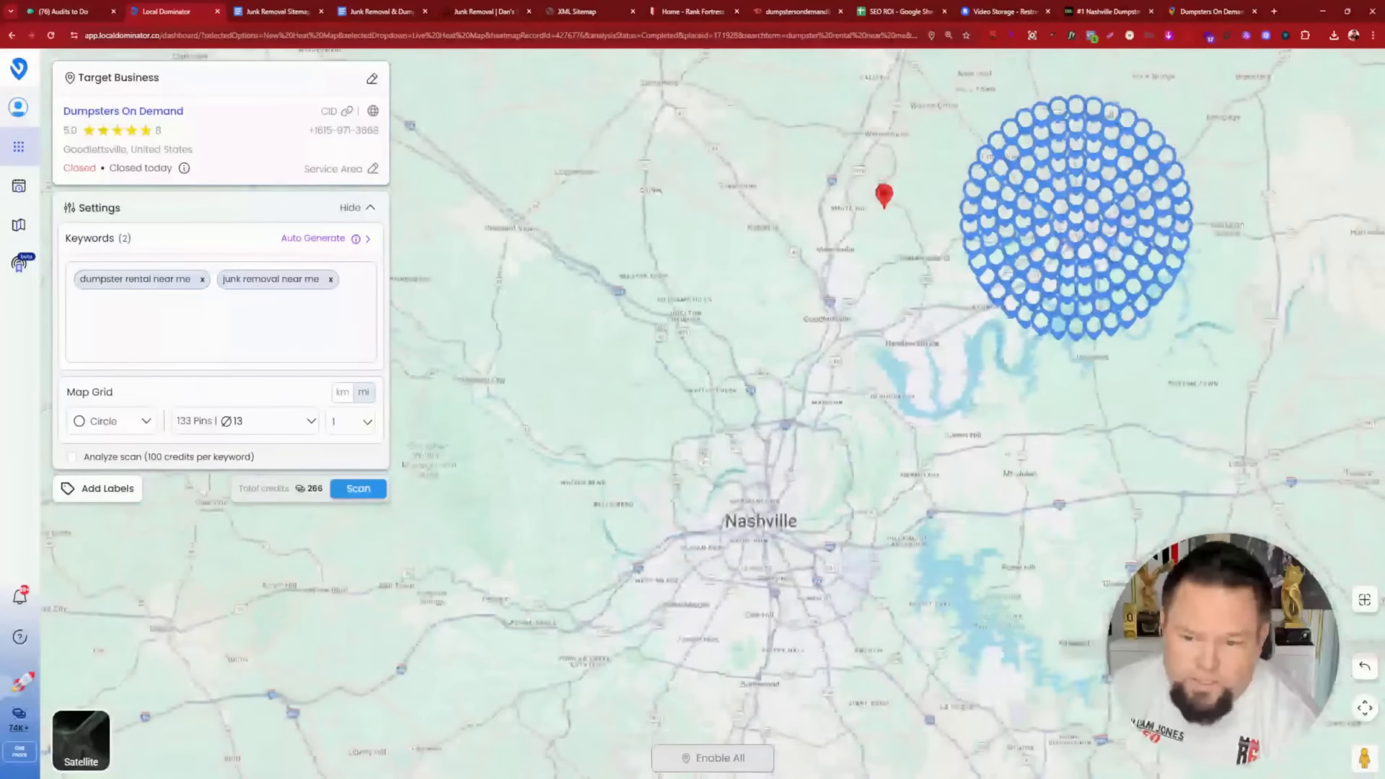
left_click(303, 422)
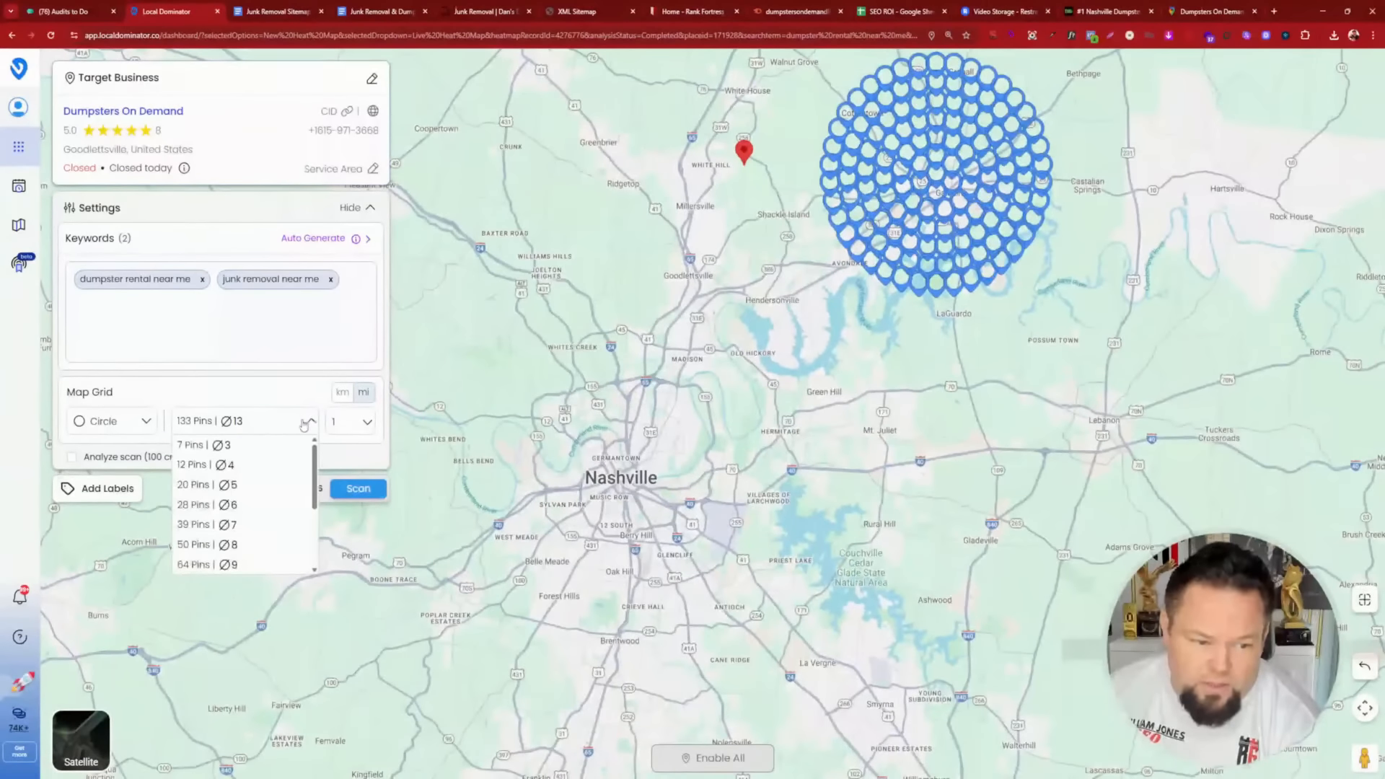
scroll(264, 556, "down", 5)
left_click(264, 556)
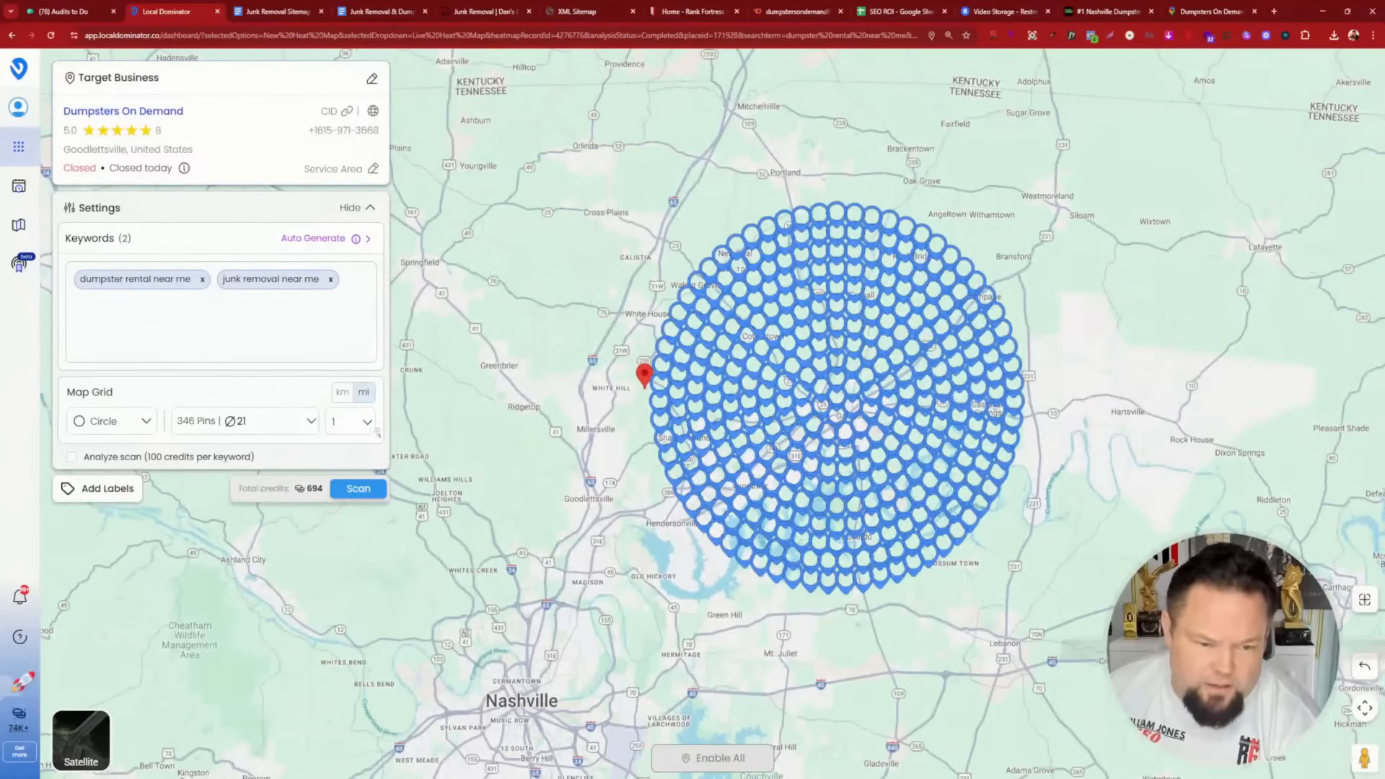
left_click(353, 426)
left_click(336, 558)
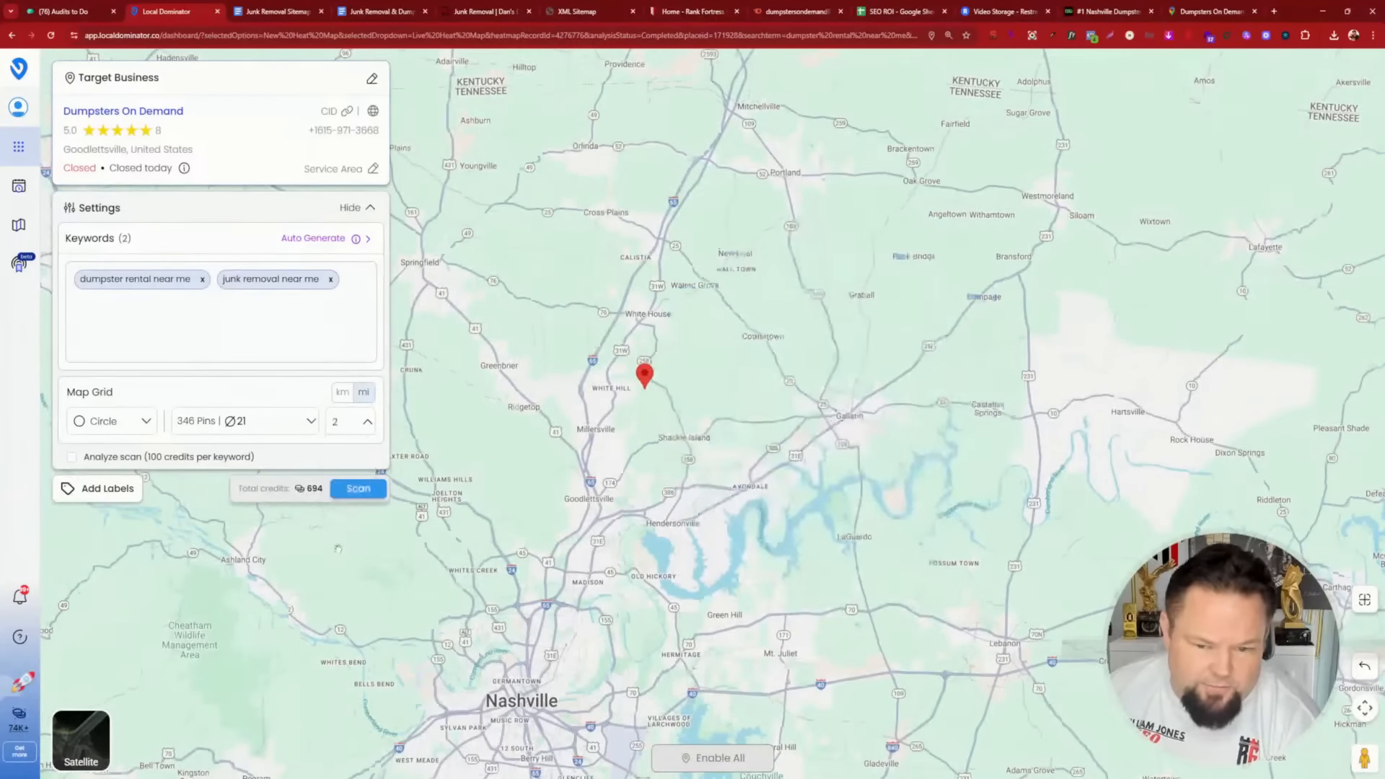
left_click(369, 421)
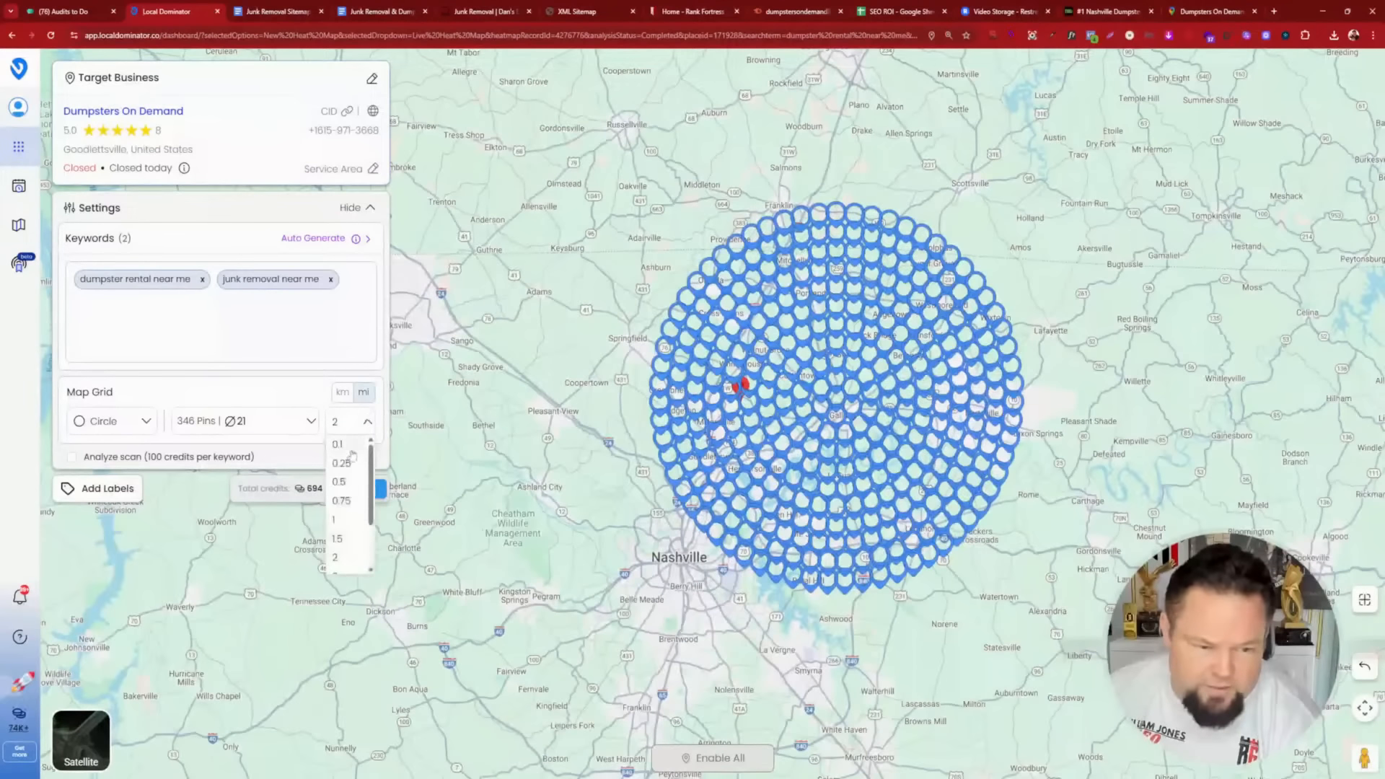
left_click(346, 523)
left_click(299, 420)
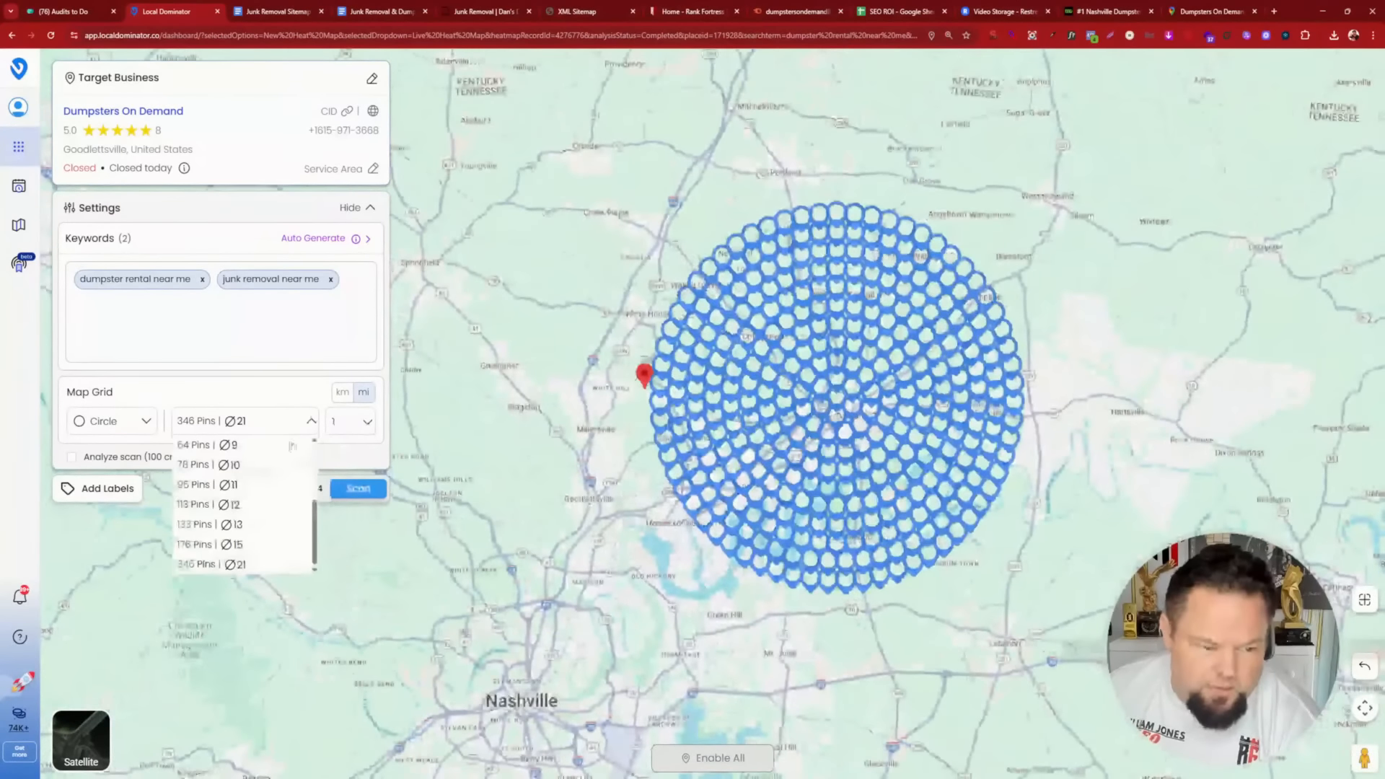
left_click(272, 523)
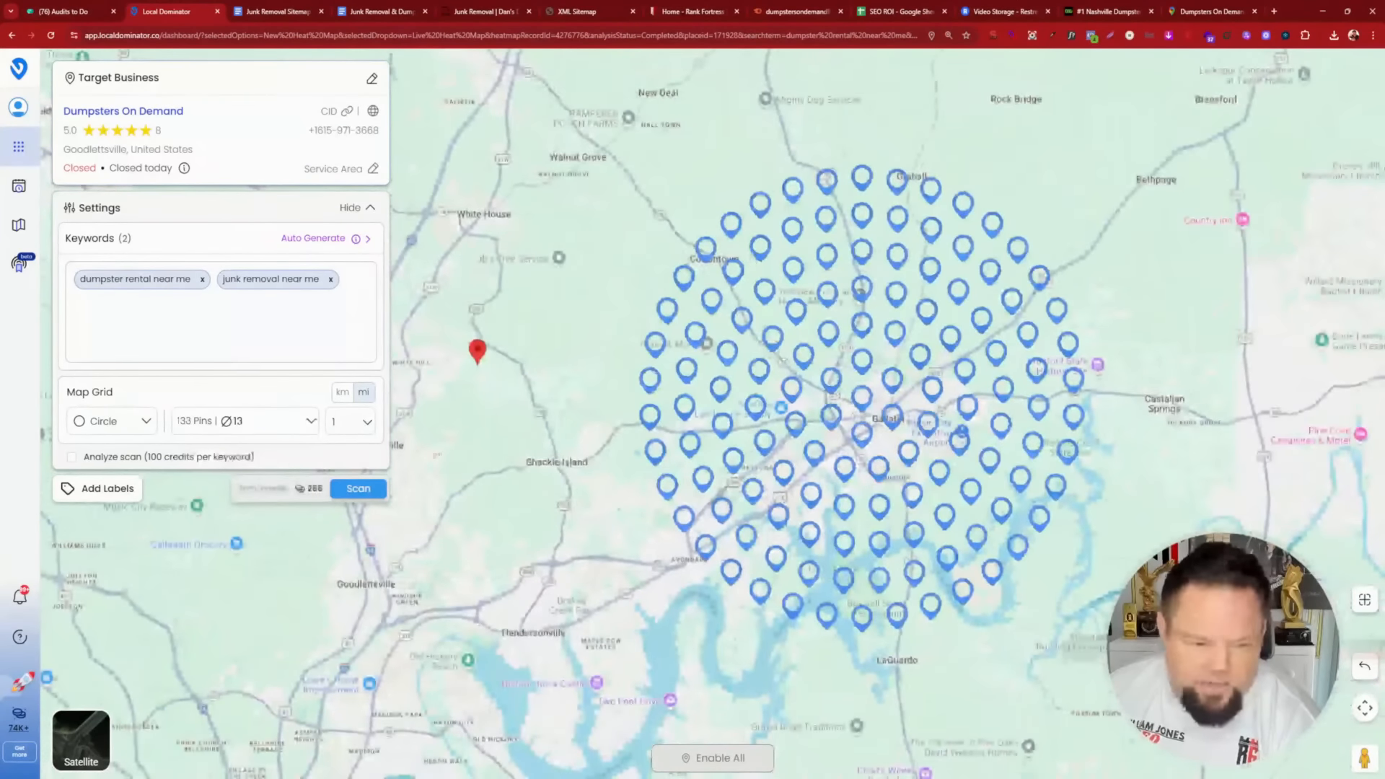
- Run the two-keyword scan over Gallatin and open the scan history
left_click(359, 490)
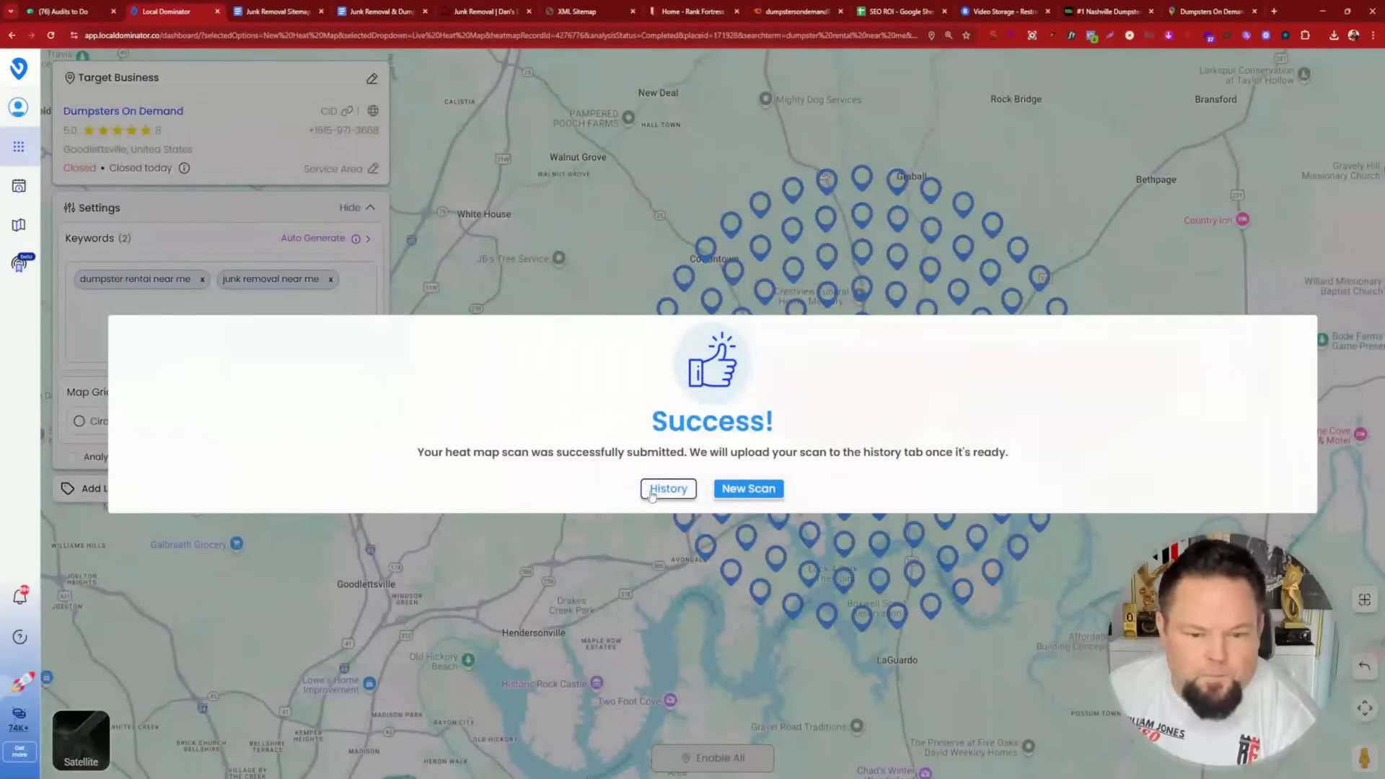
left_click(658, 489)
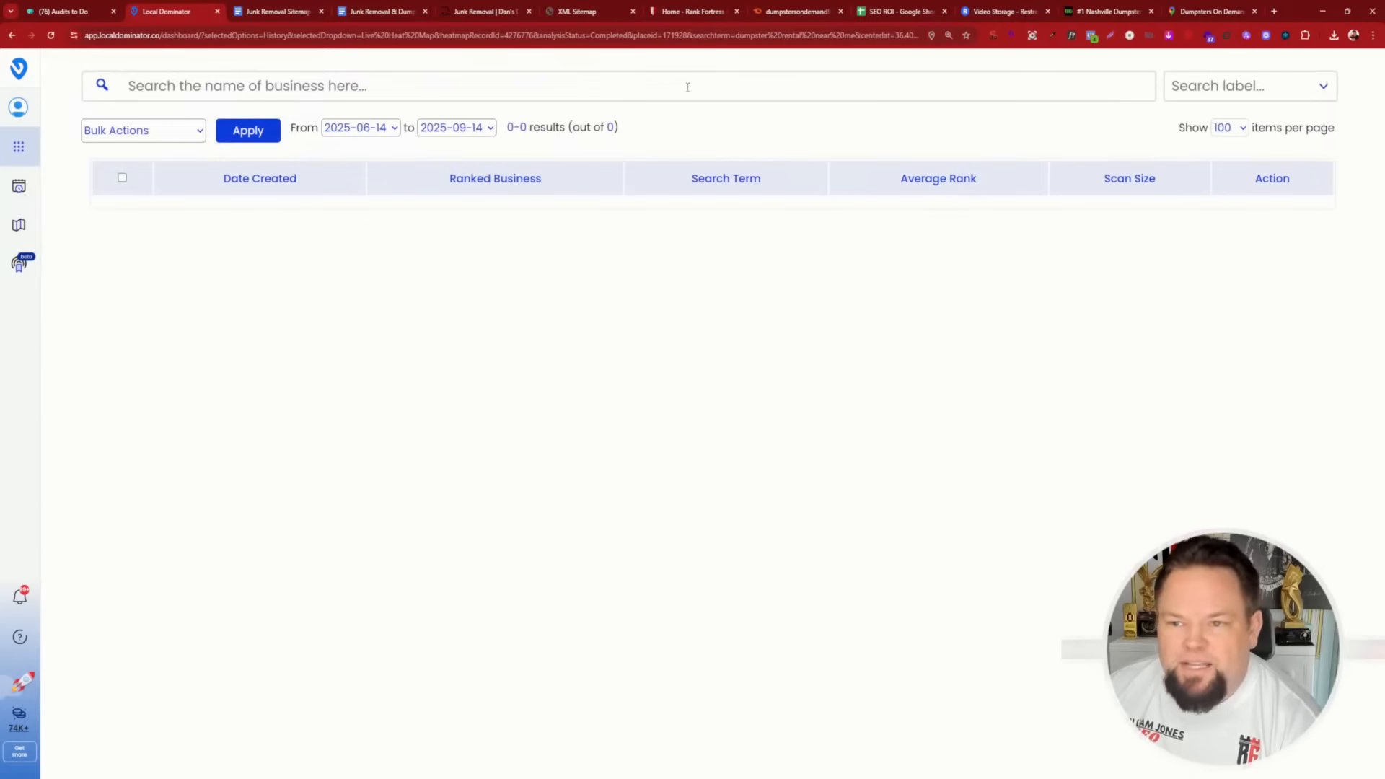
- Switch to the Google Maps listing of Dumpsters On Demand, read through its customer reviews and owner responses, and return to the overview
left_click(1216, 14)
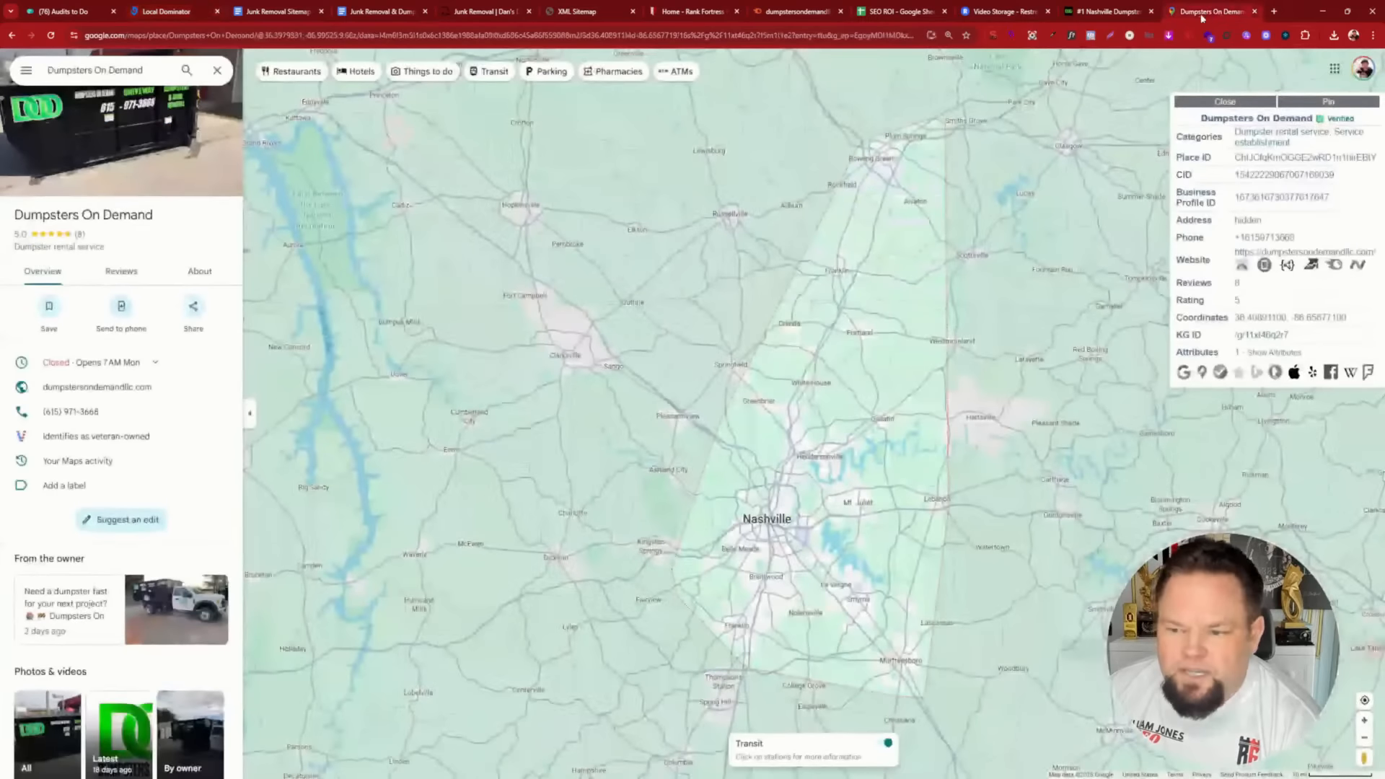
left_click(111, 268)
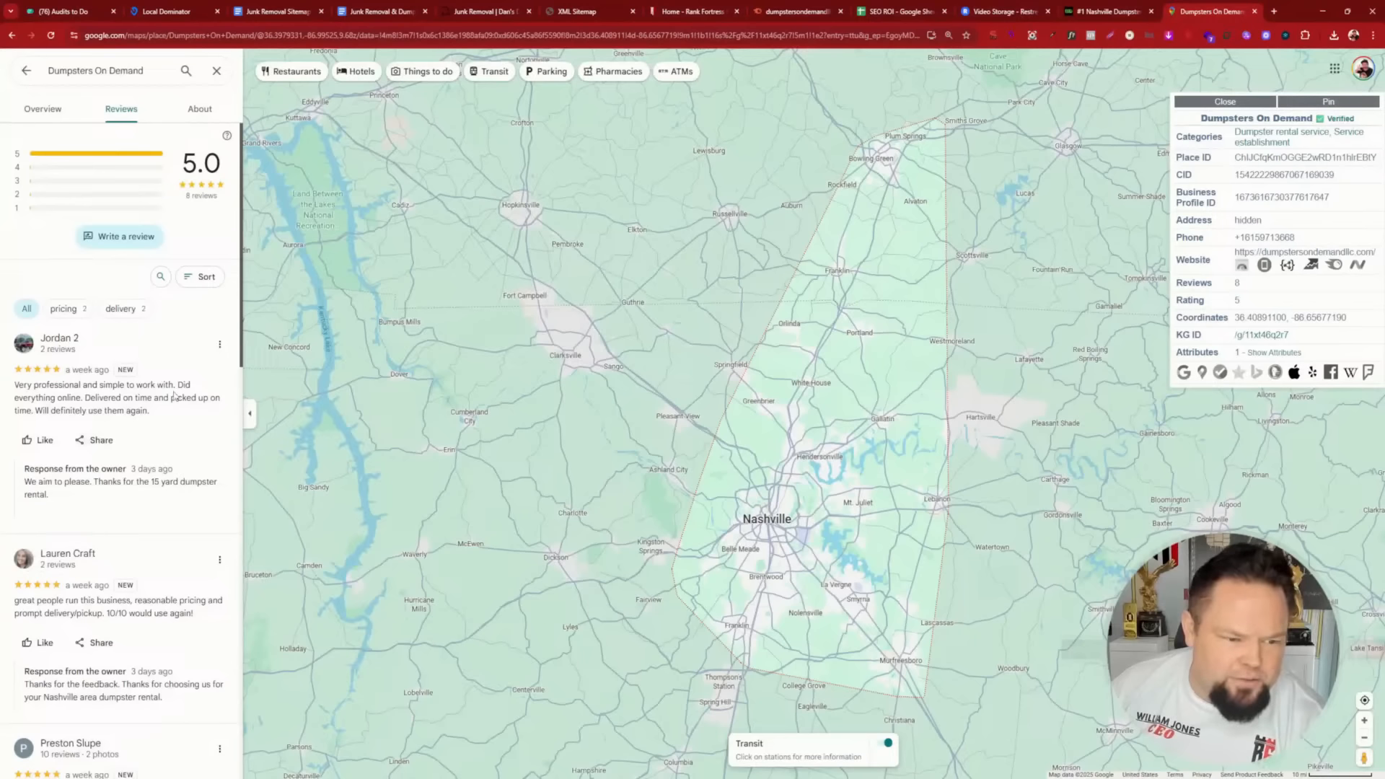
scroll(149, 484, "down", 3)
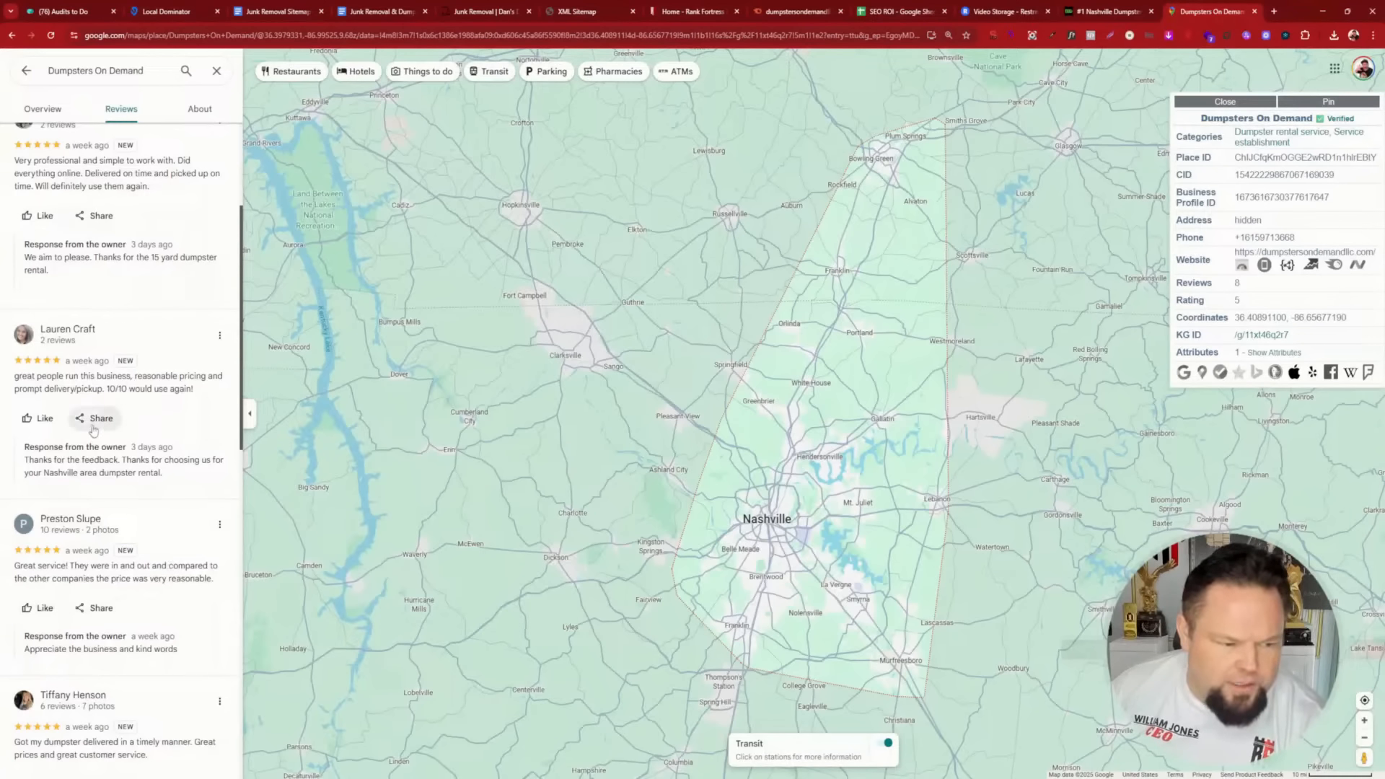
scroll(165, 577, "down", 6)
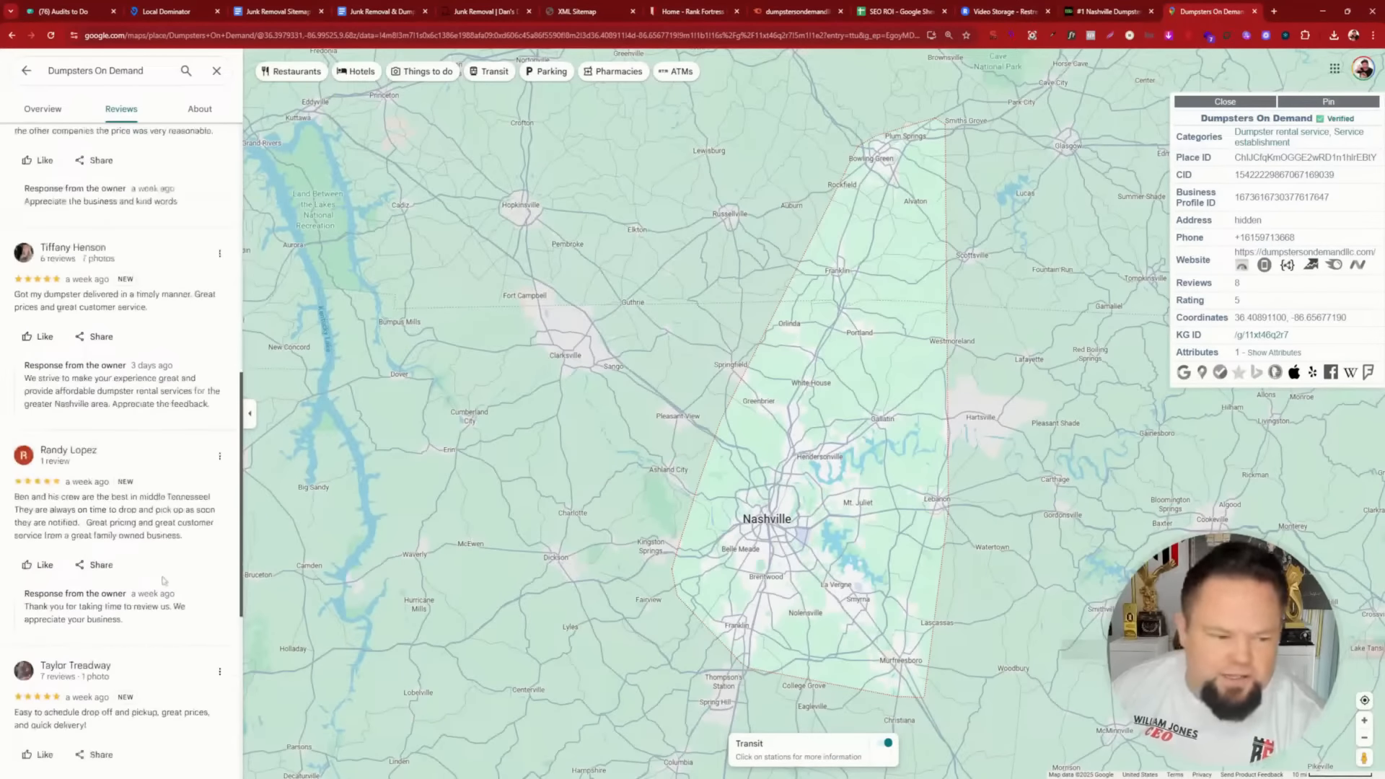
scroll(156, 256, "up", 10)
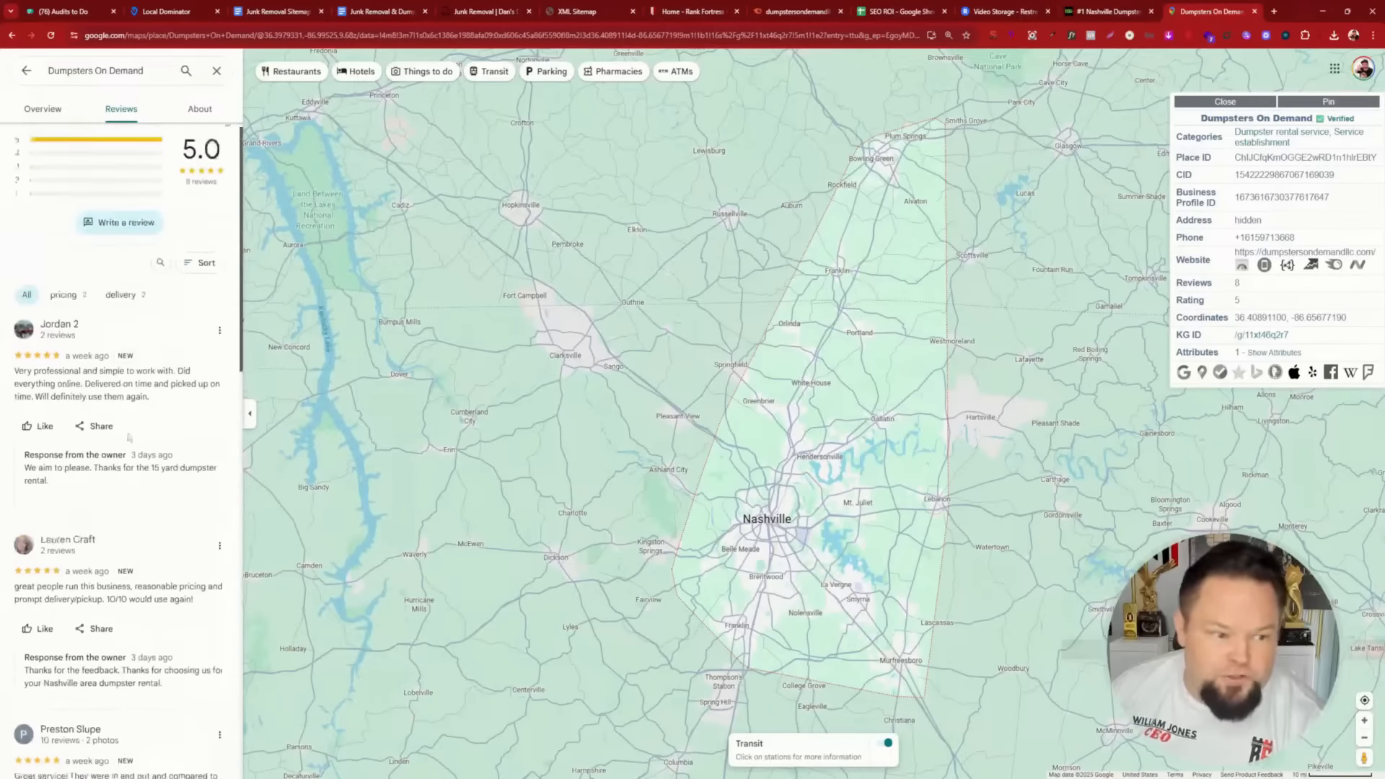
left_click(25, 71)
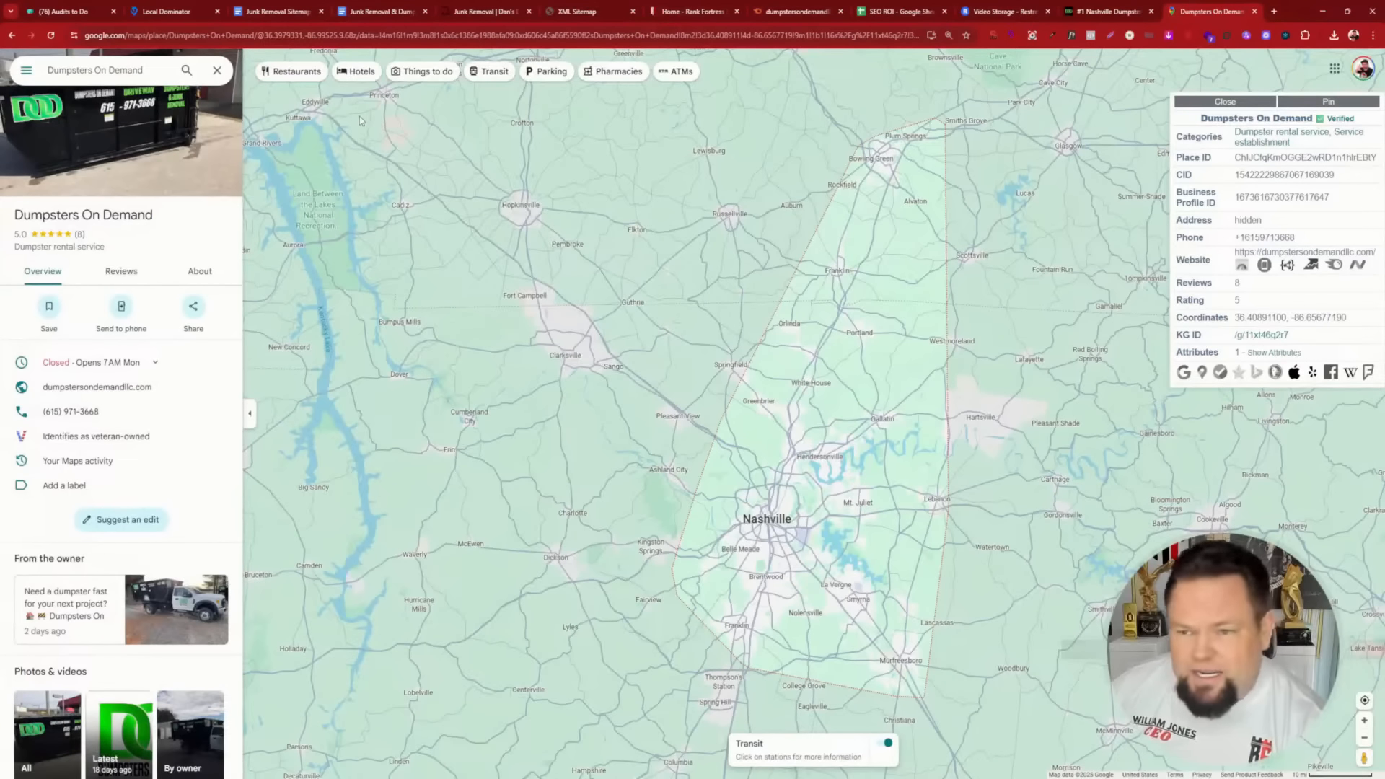
- Return to Local Dominator, view the newest "junk removal near me" heat map for Dumpsters On Demand, and close it
left_click(181, 8)
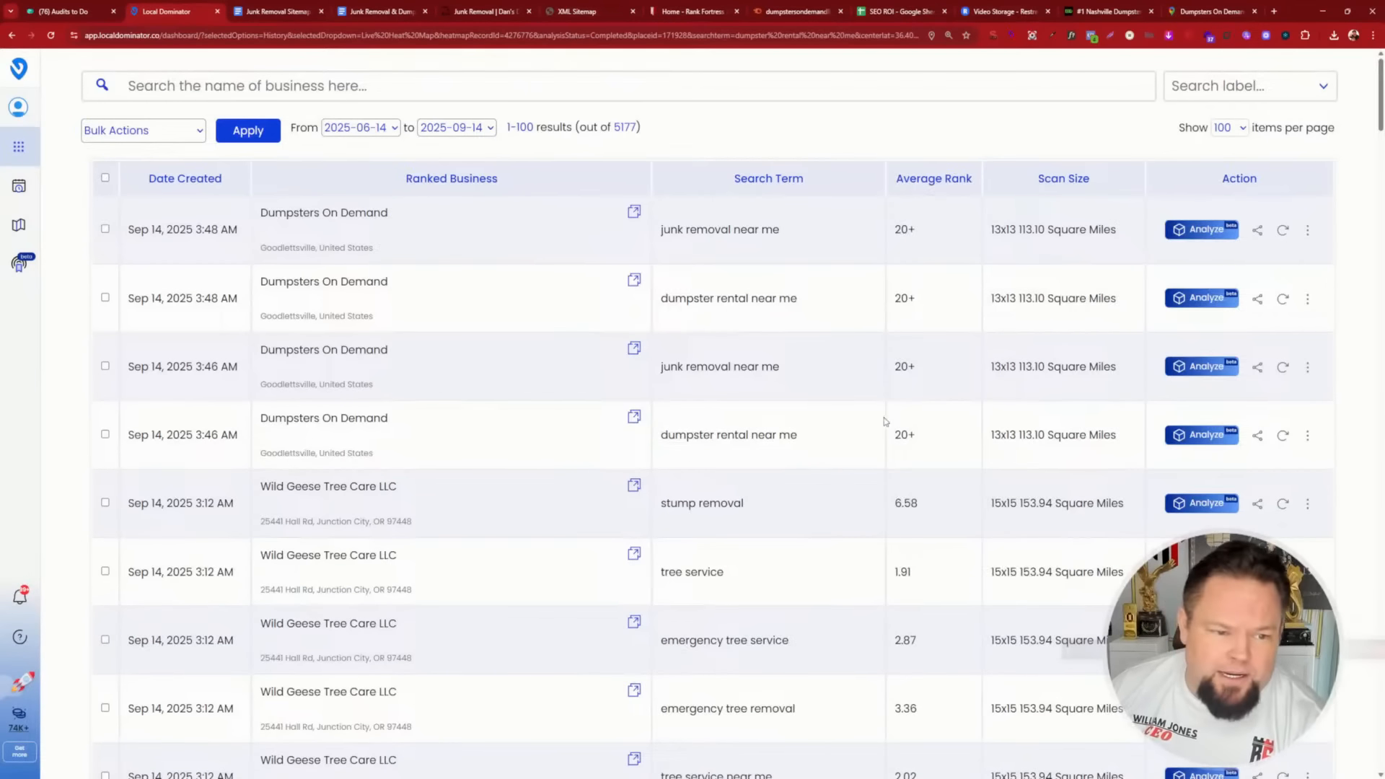
left_click(634, 212)
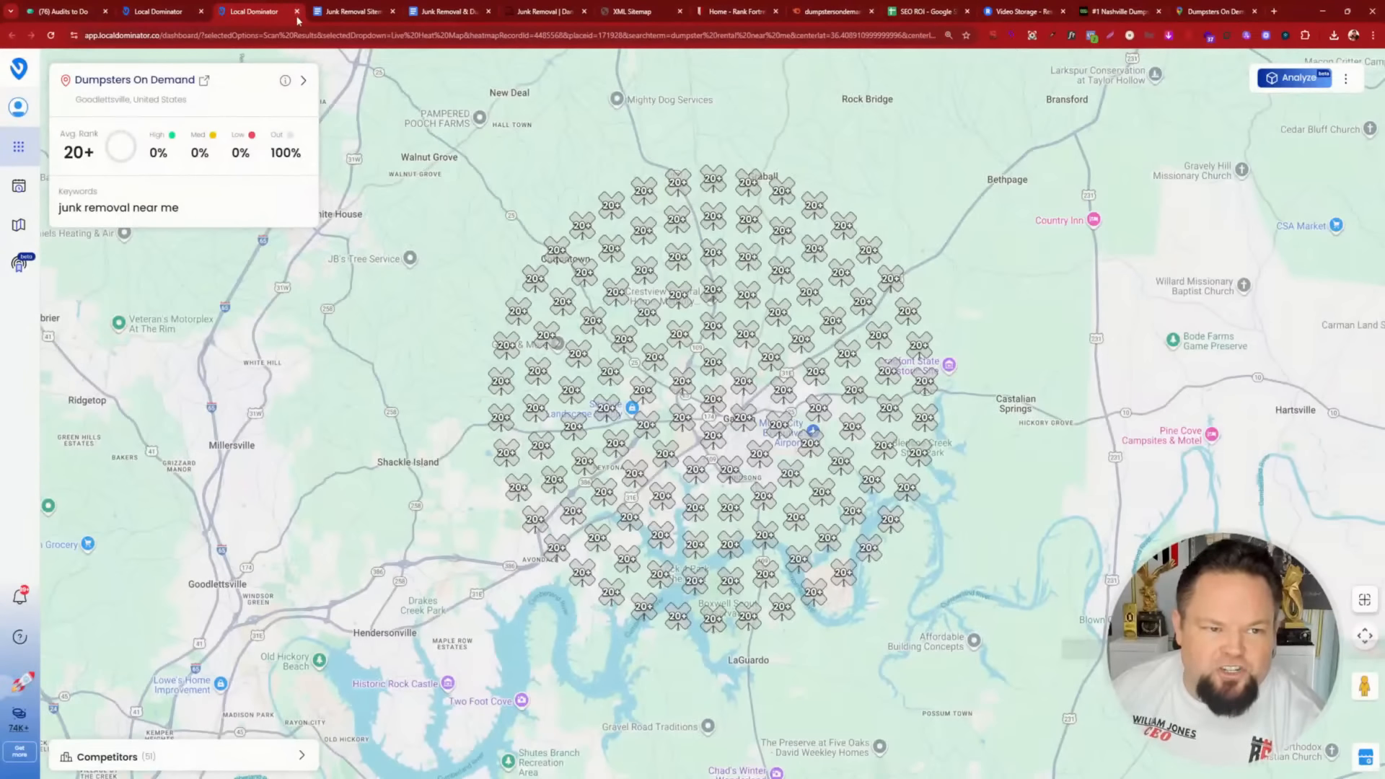
left_click(297, 11)
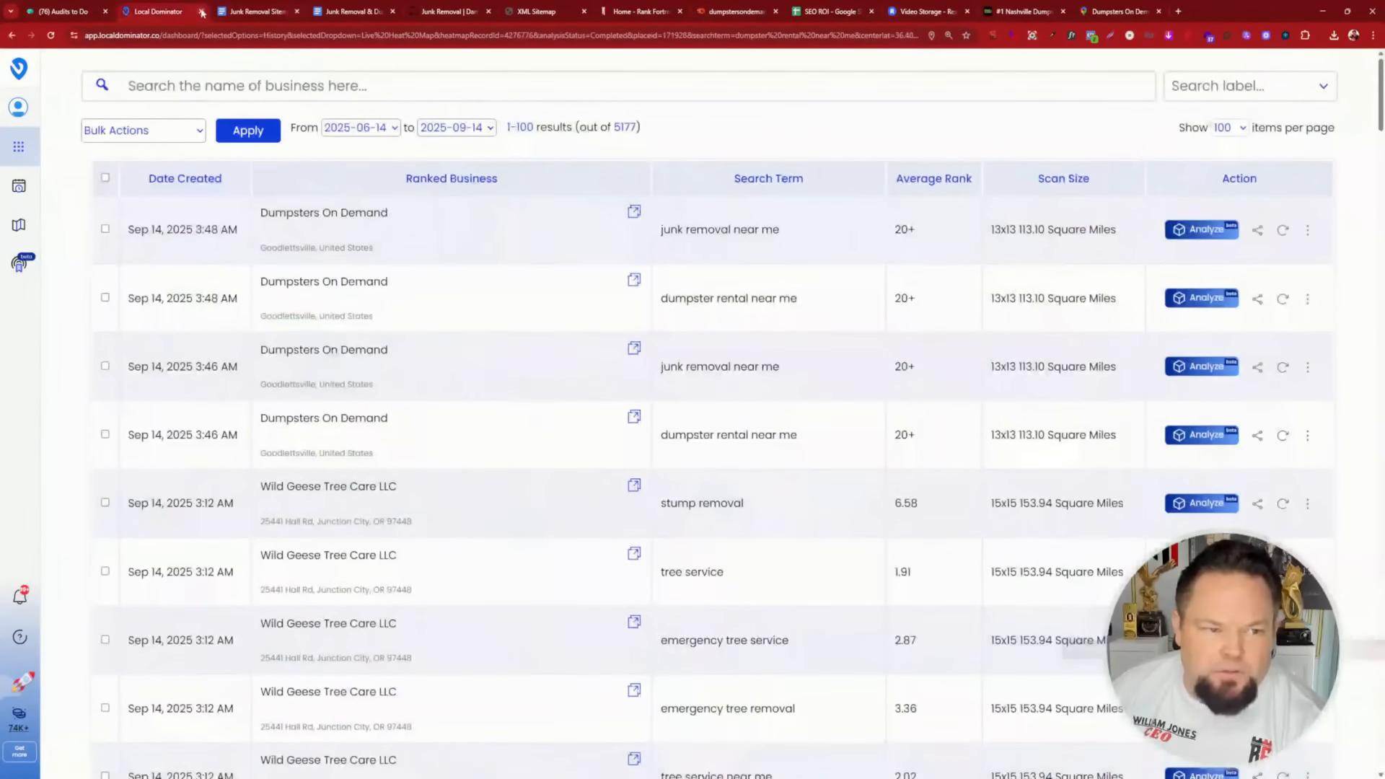
- Reopen the newest "junk removal near me" scan for a rerun and set its circular grid to 346 pins with 5-mile spacing
left_click(1283, 230)
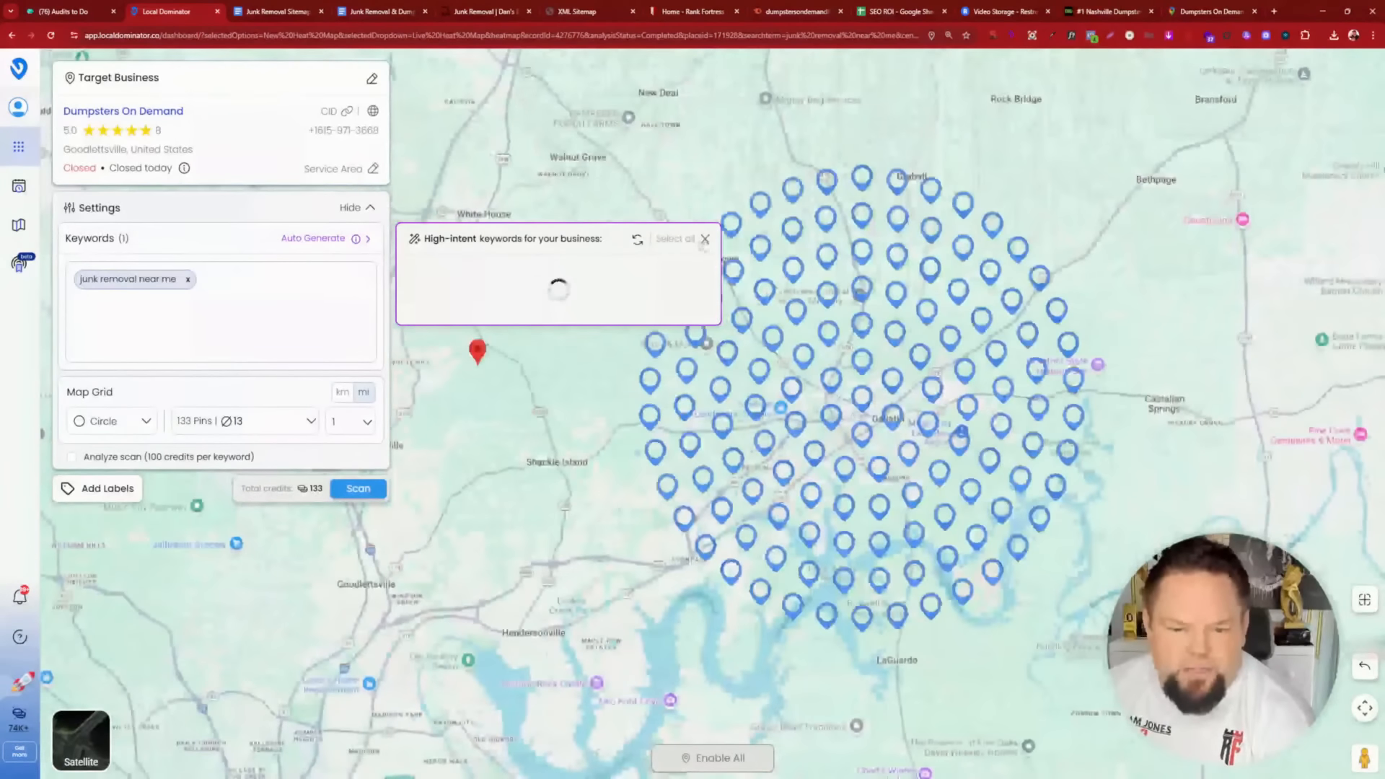
left_click(705, 238)
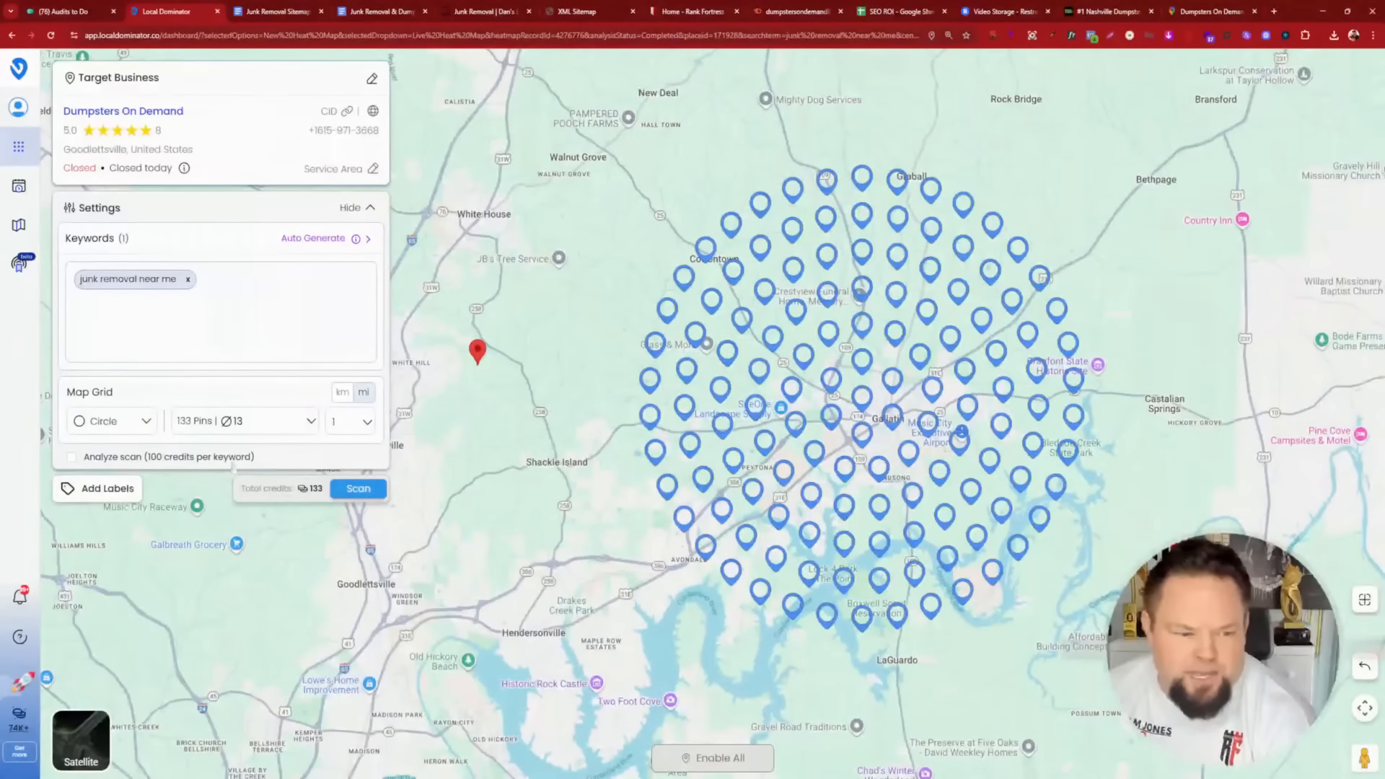
left_click(310, 424)
left_click(254, 566)
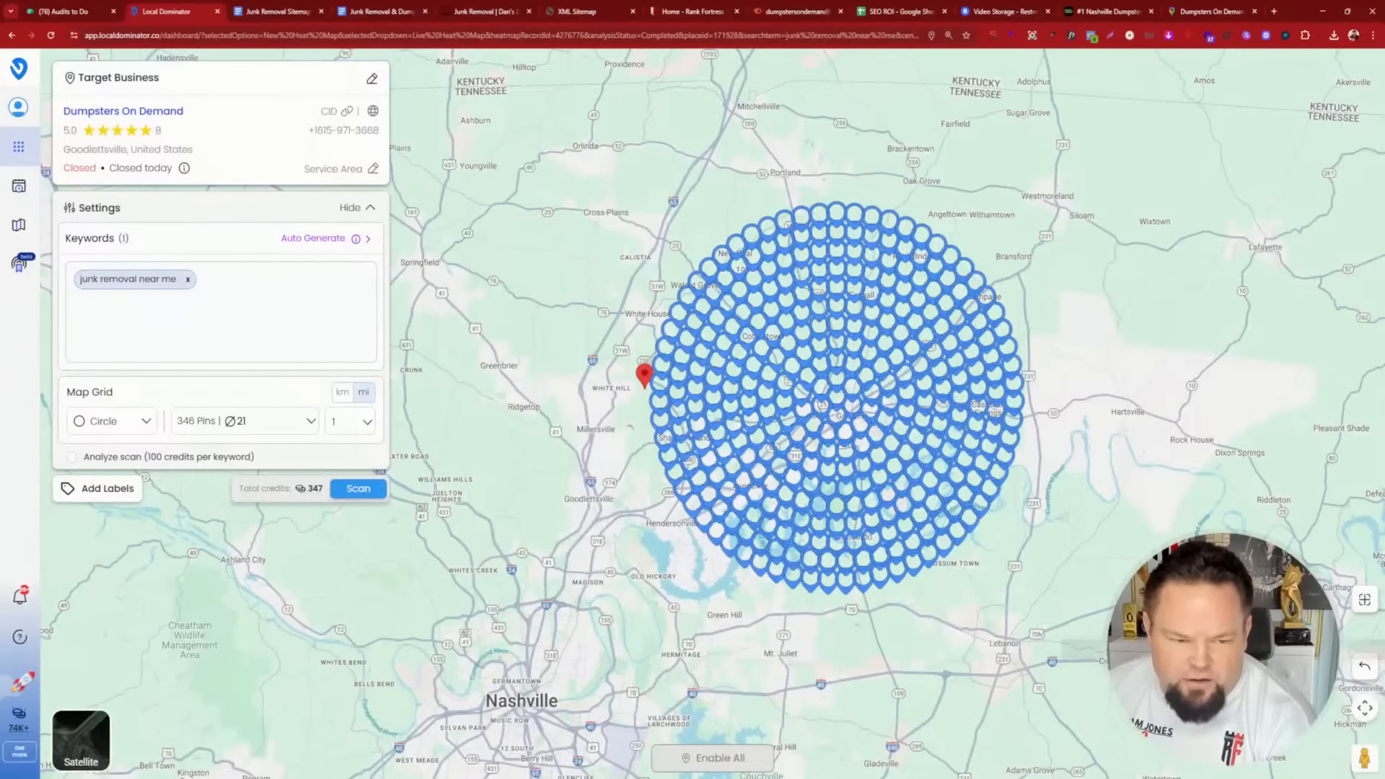
left_click(369, 424)
scroll(345, 505, "down", 2)
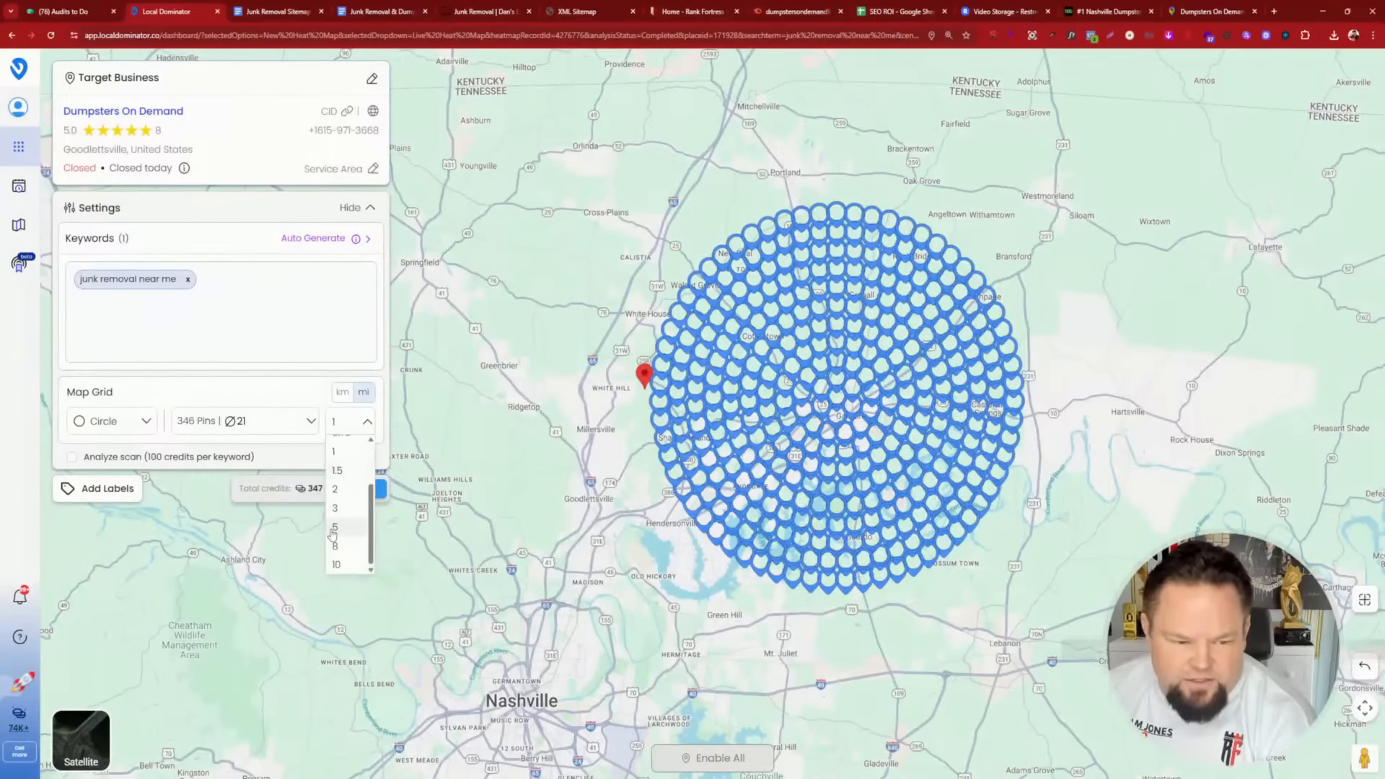
left_click(338, 549)
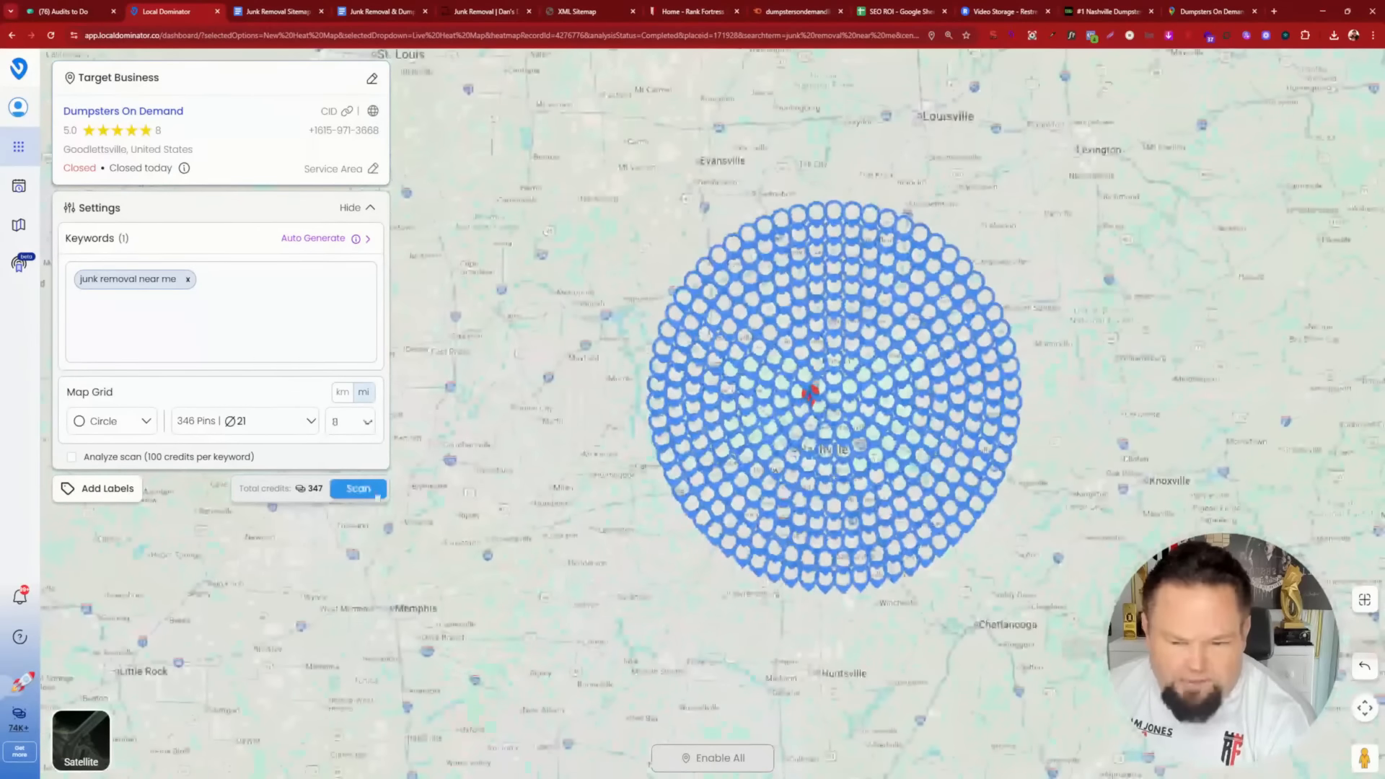
left_click(368, 424)
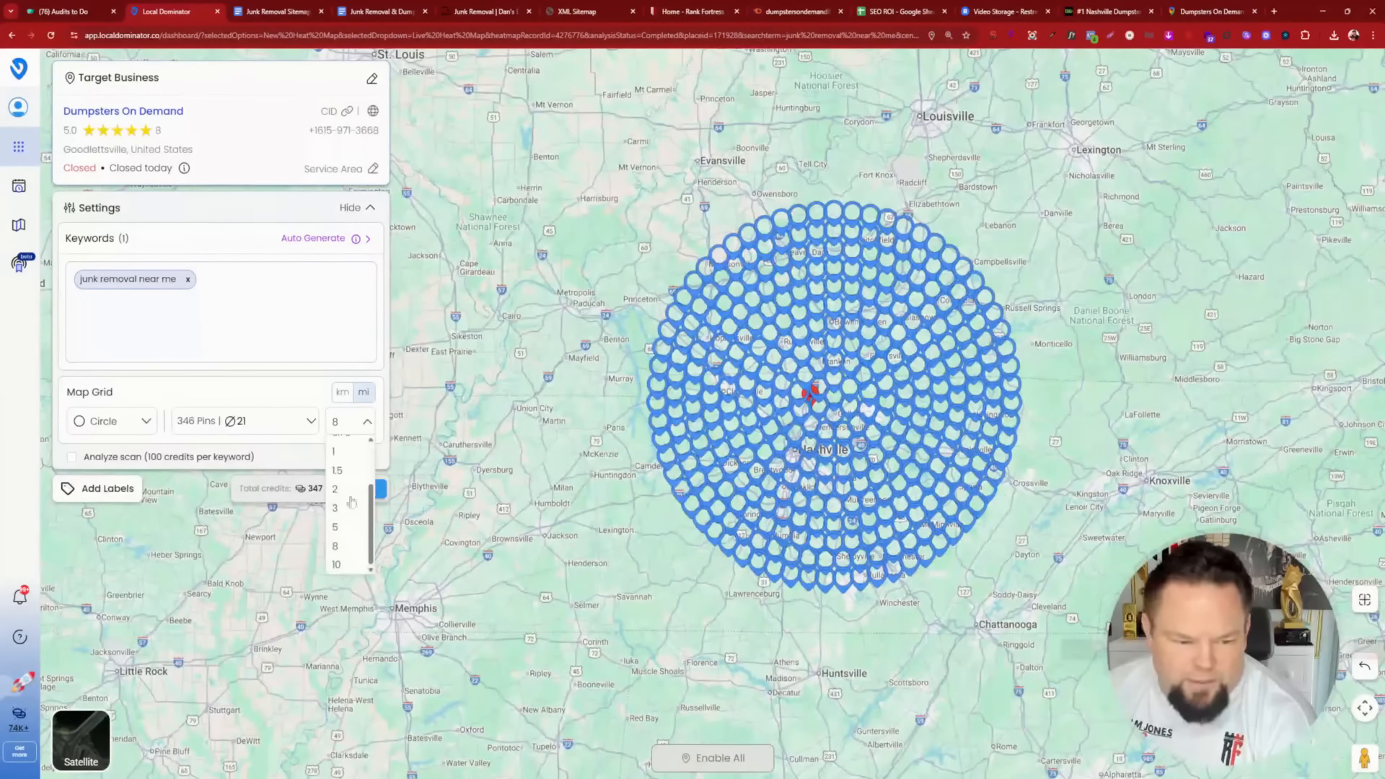
left_click(347, 529)
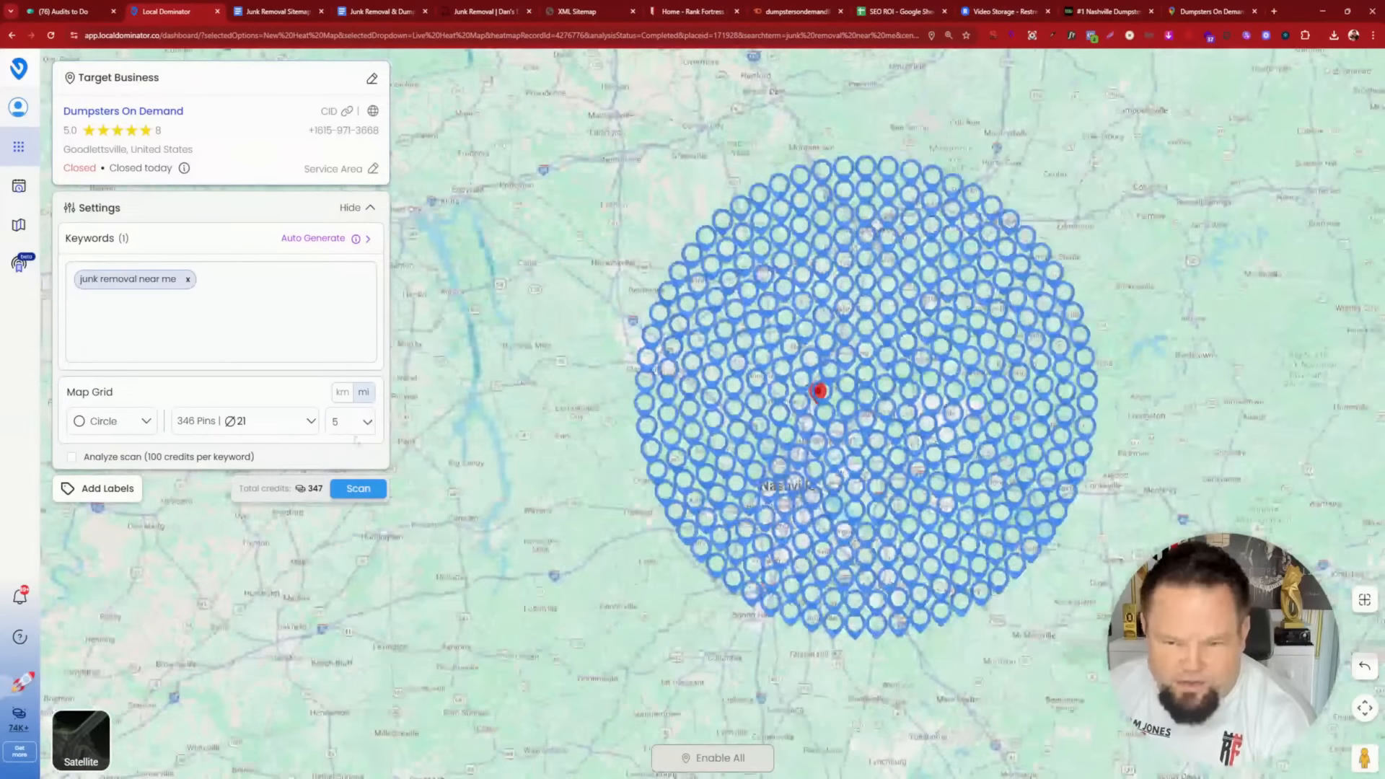
- Run the enlarged "junk removal near me" scan, open the scan history and reload the page
left_click_drag(440, 440, 531, 457)
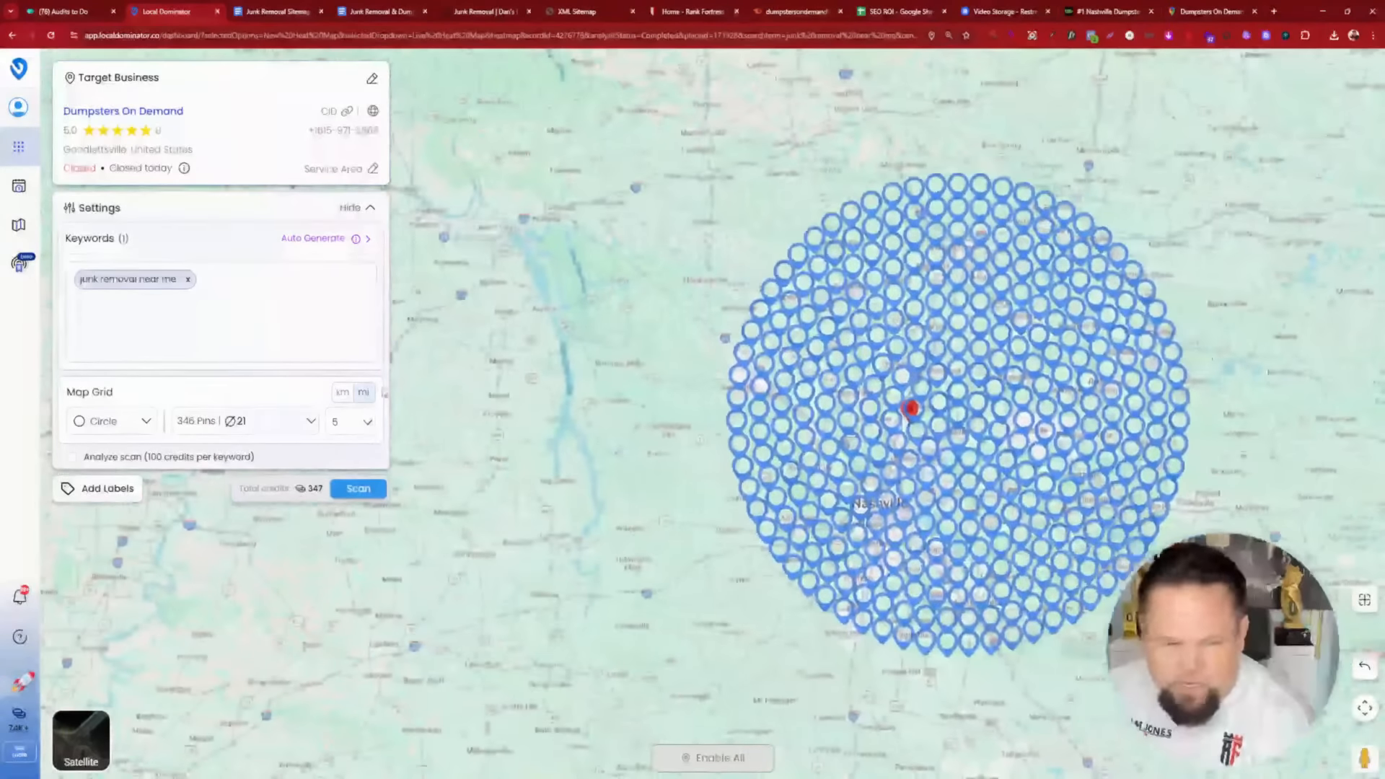
left_click(357, 490)
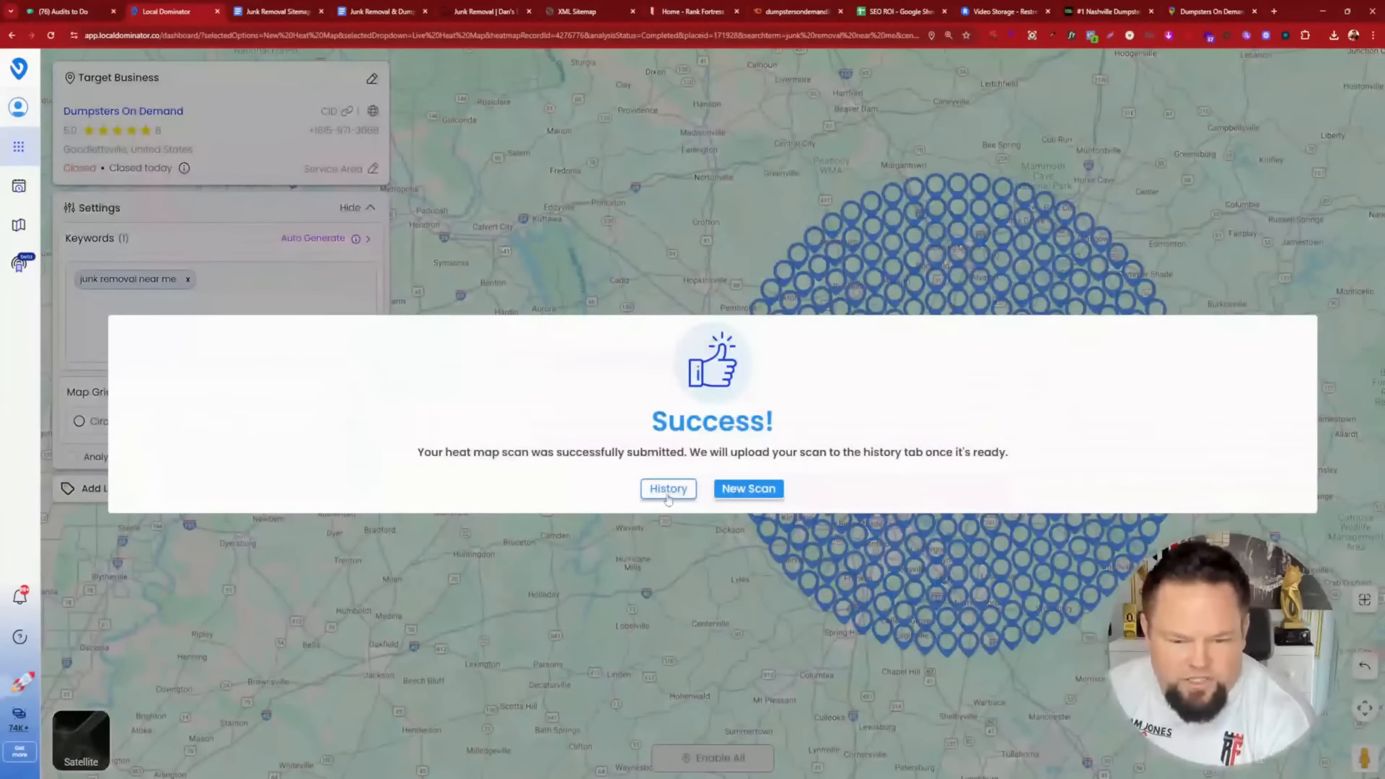
left_click(669, 490)
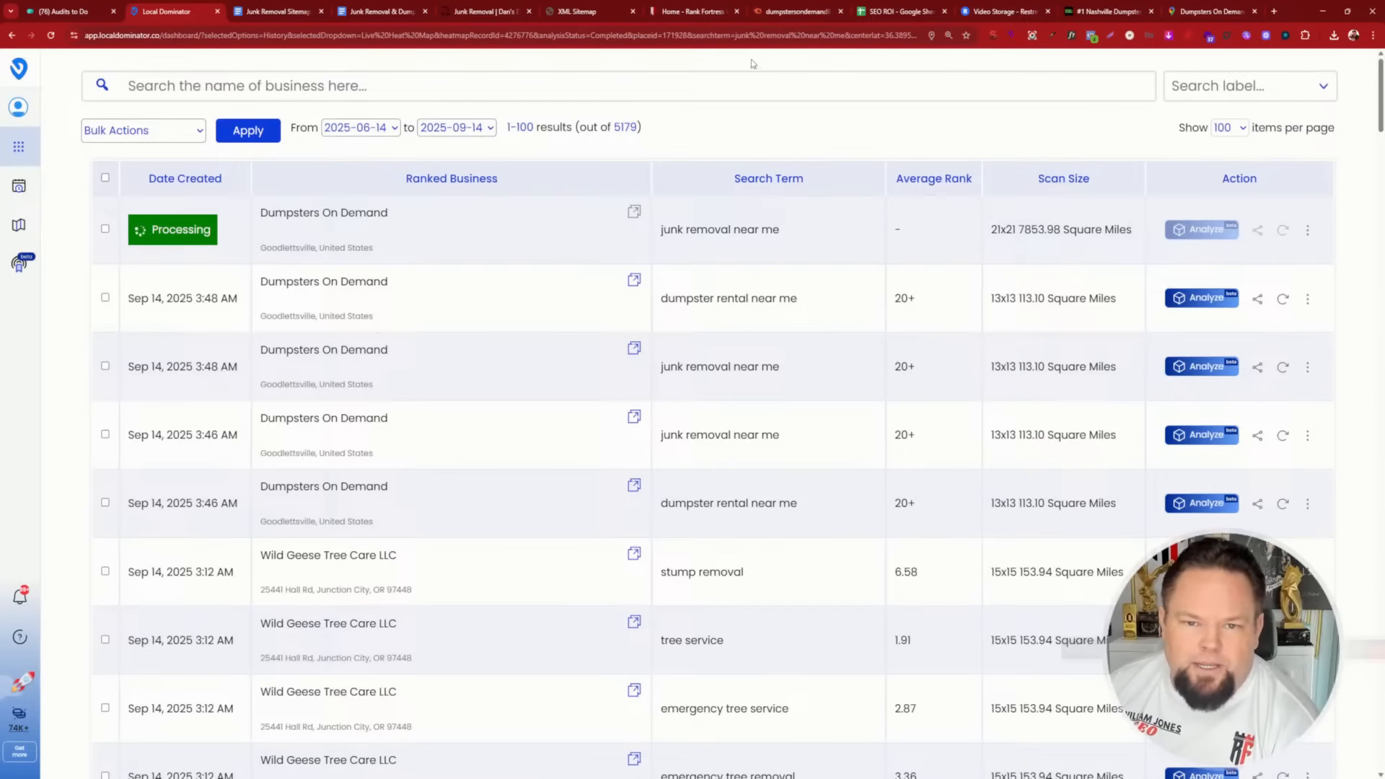
left_click(769, 34)
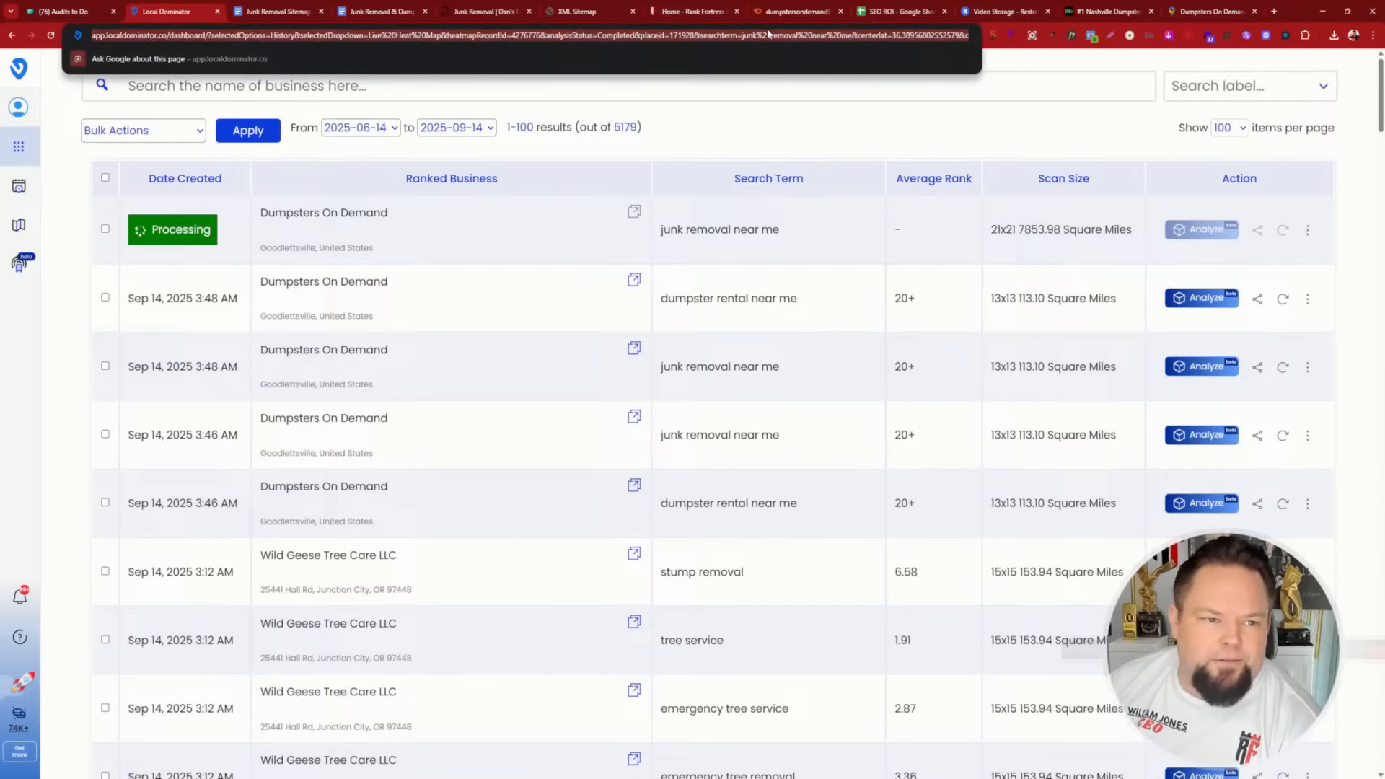
key("Return")
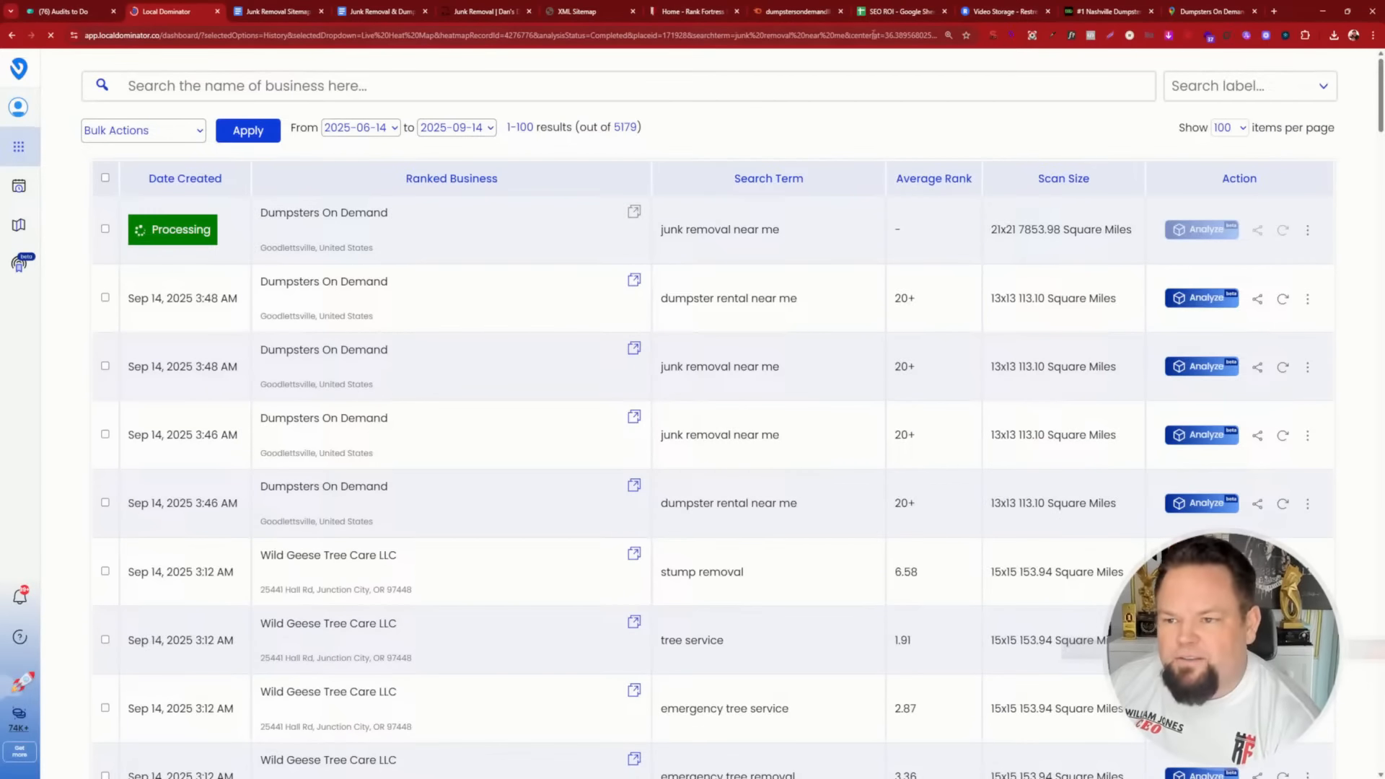
- Switch to Google Maps, reopen the Gallatin, TN listing of Dumpsters On Demand and examine its service area around Nashville
left_click(1173, 9)
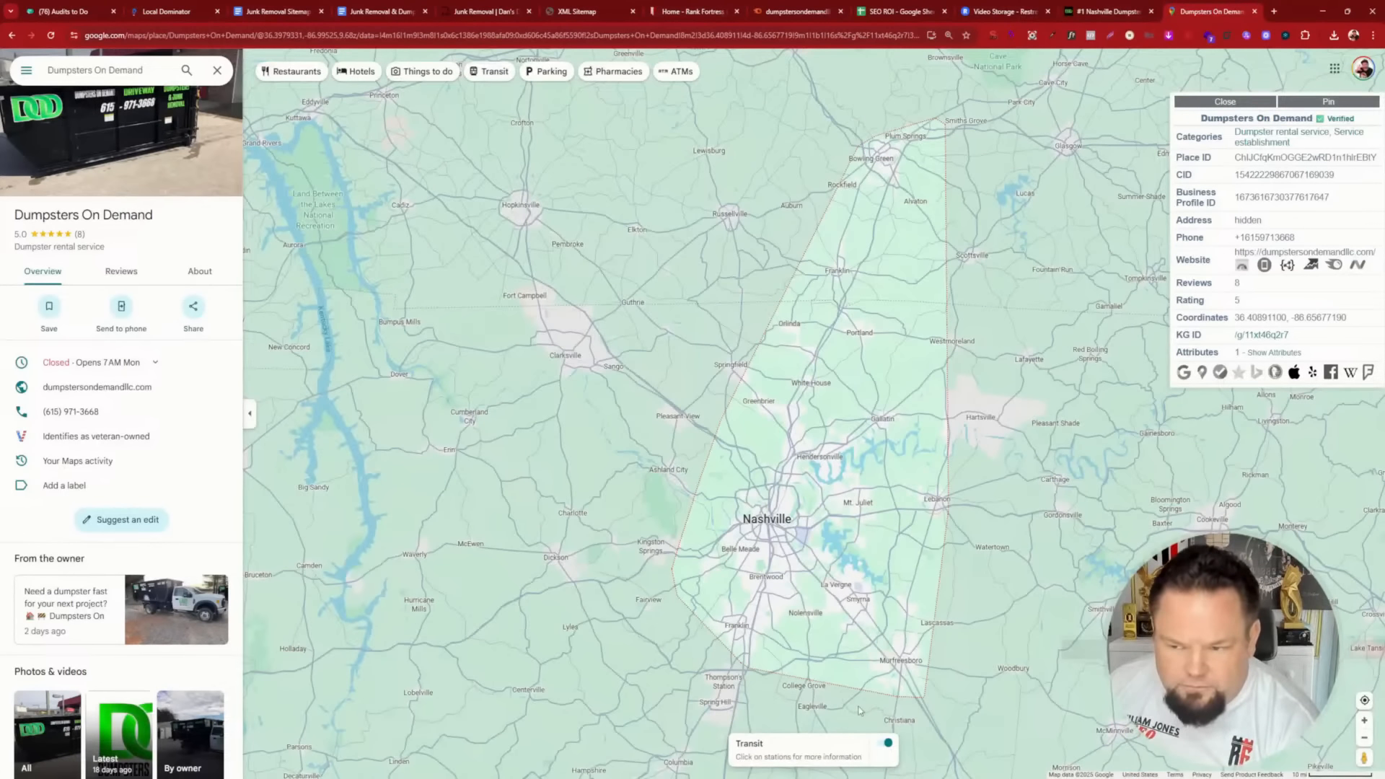
left_click(154, 70)
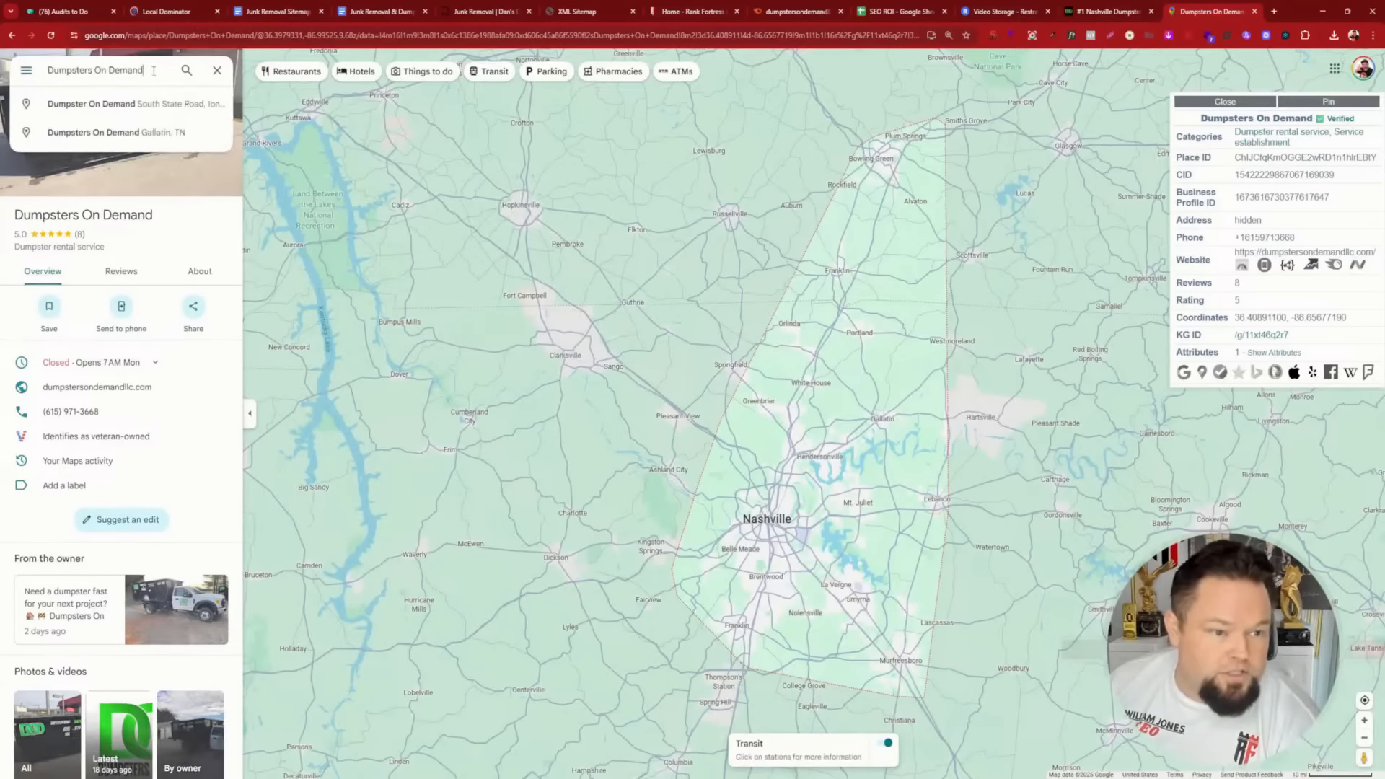
left_click(165, 134)
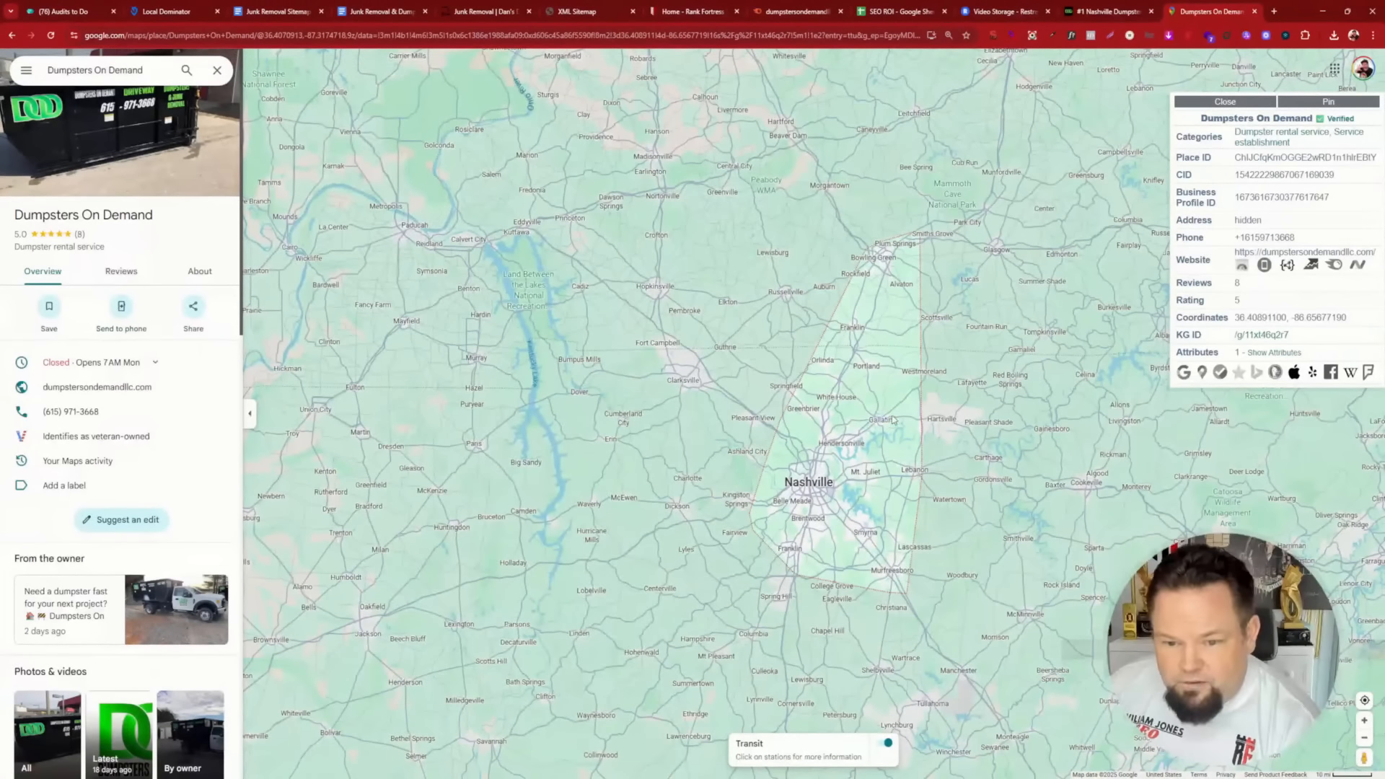
mouse_move(892, 422)
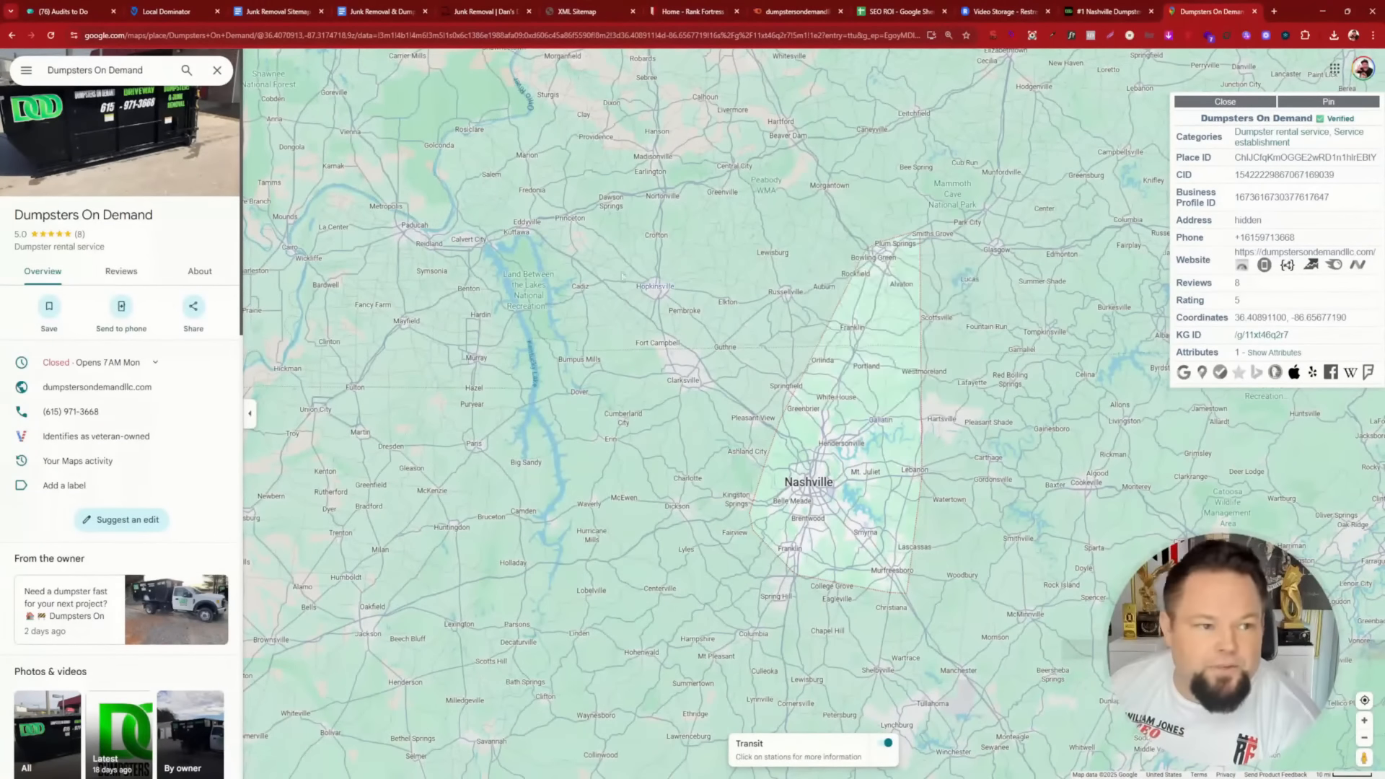
- Return to Local Dominator, open the newest 21x21 "junk removal near me" heat map for Dumpsters On Demand, and close the scan history page
left_click(208, 10)
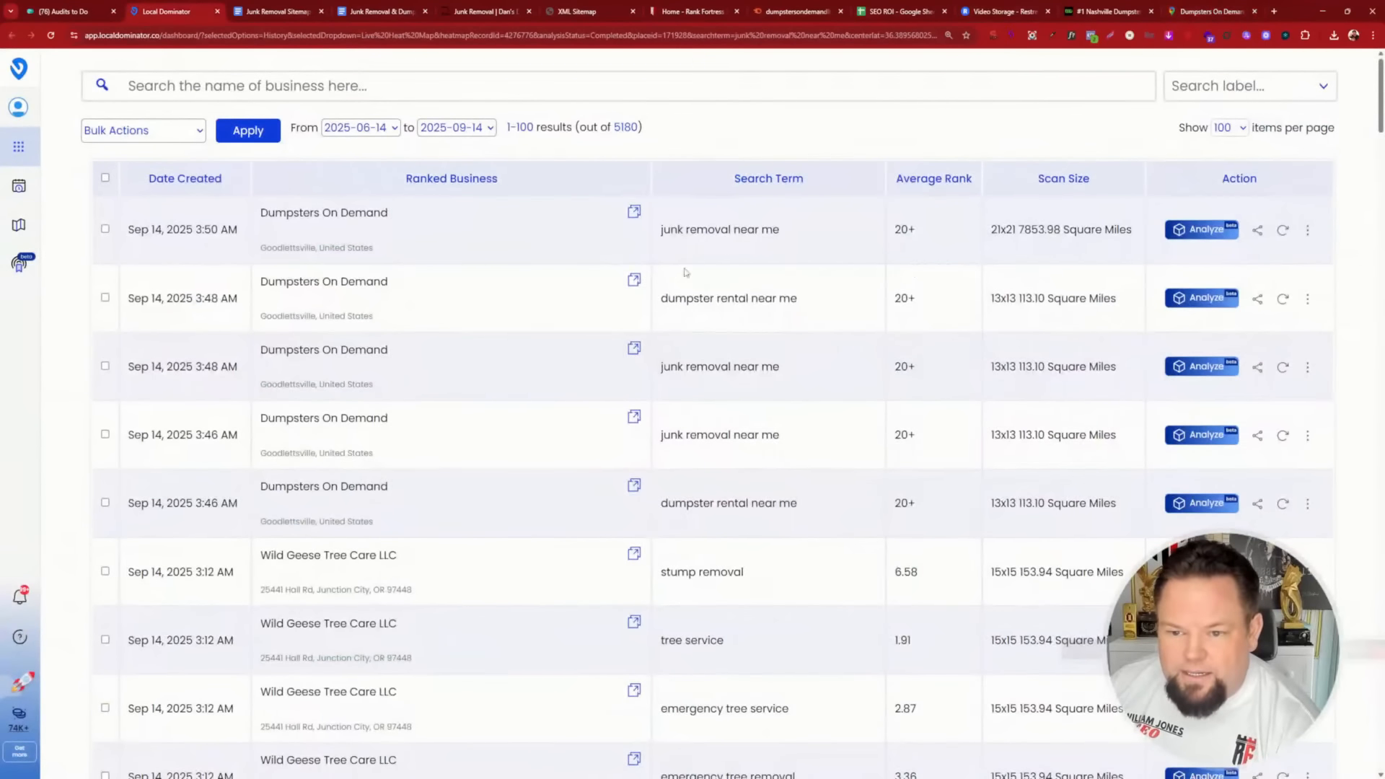
left_click(634, 212)
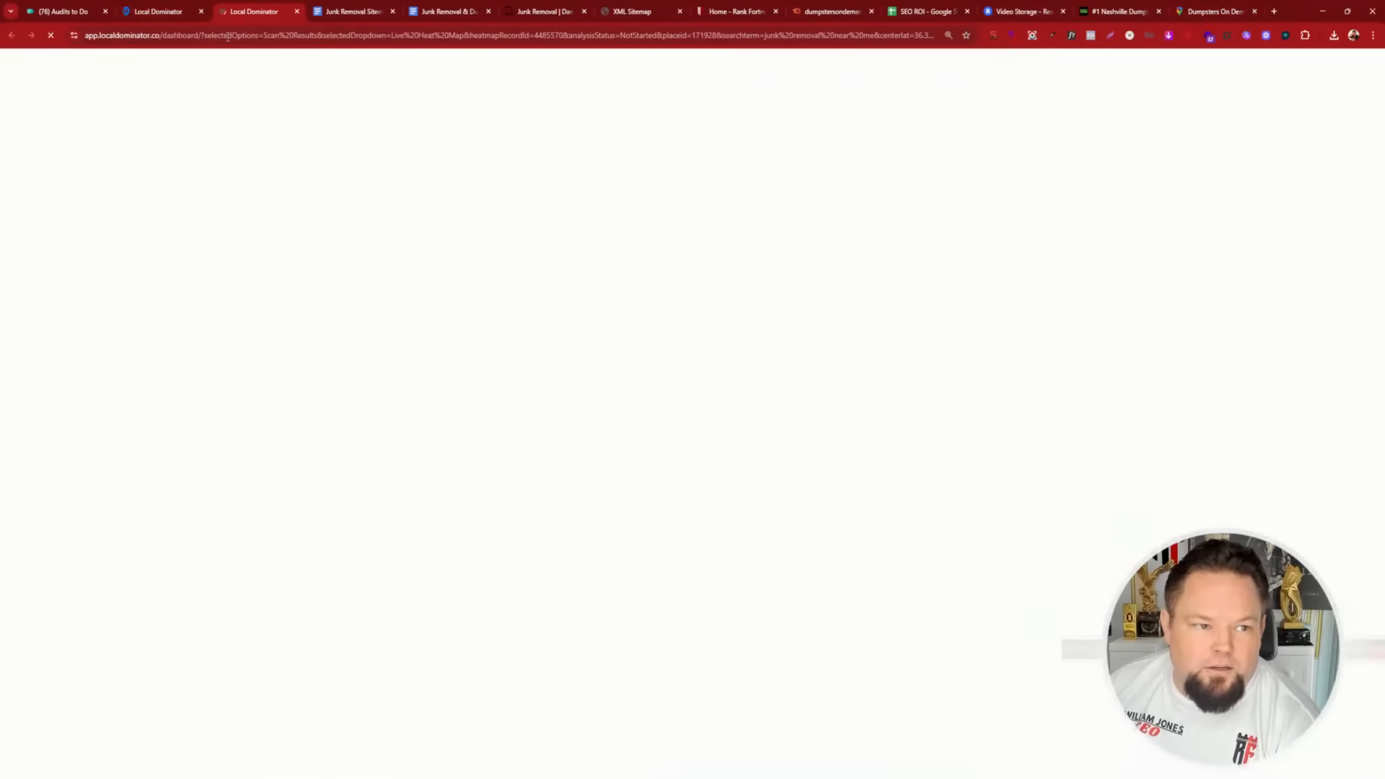
left_click(203, 11)
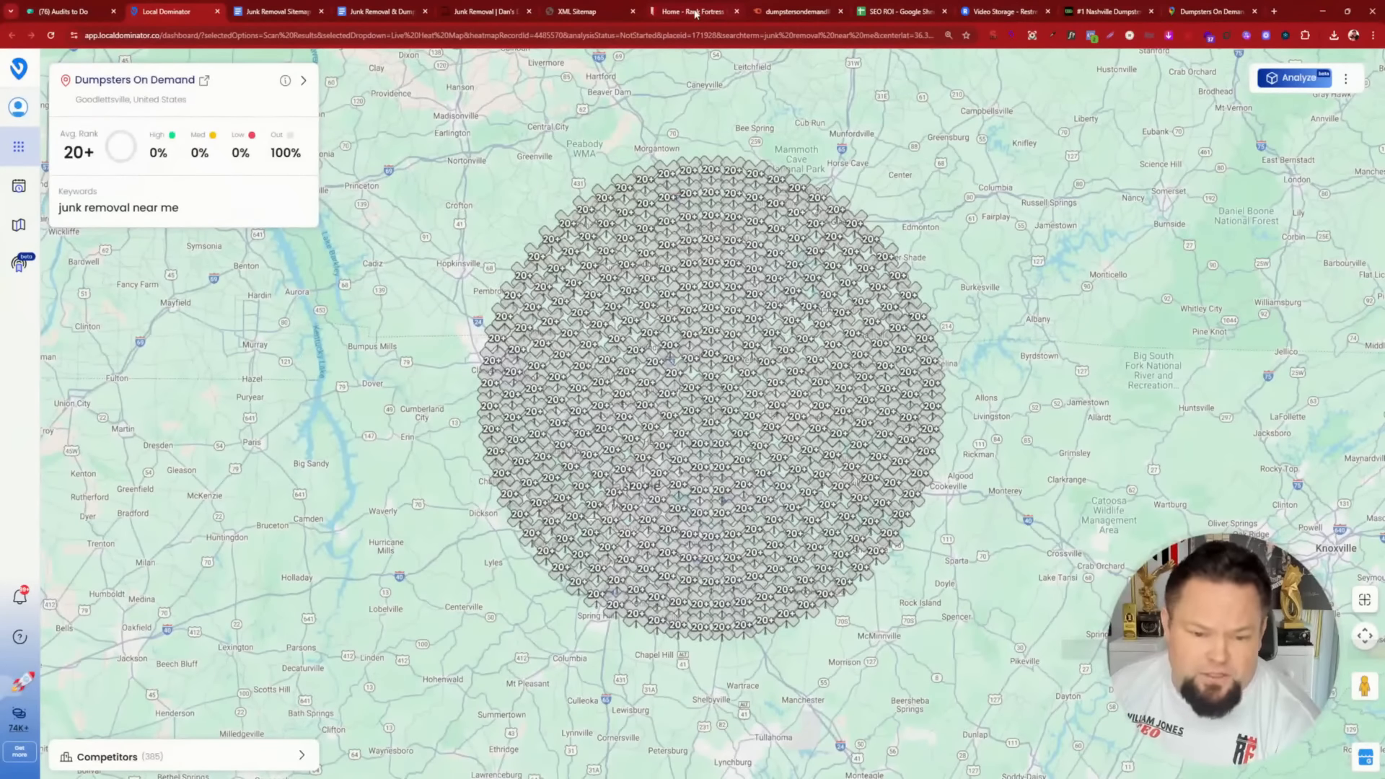
- Switch to the Rank Fortress website and open the Premium SEO Package details from its Local SEO services
left_click(696, 13)
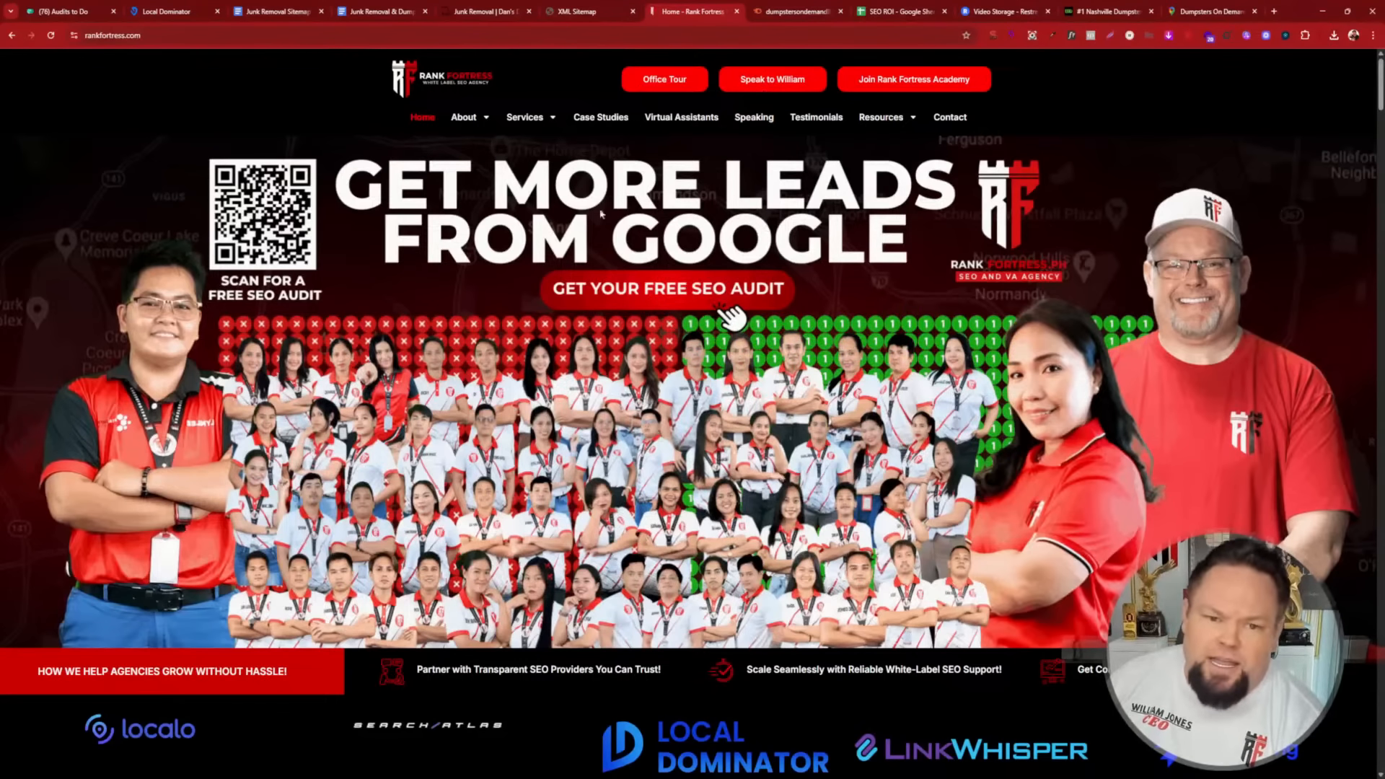
mouse_move(538, 117)
mouse_move(539, 143)
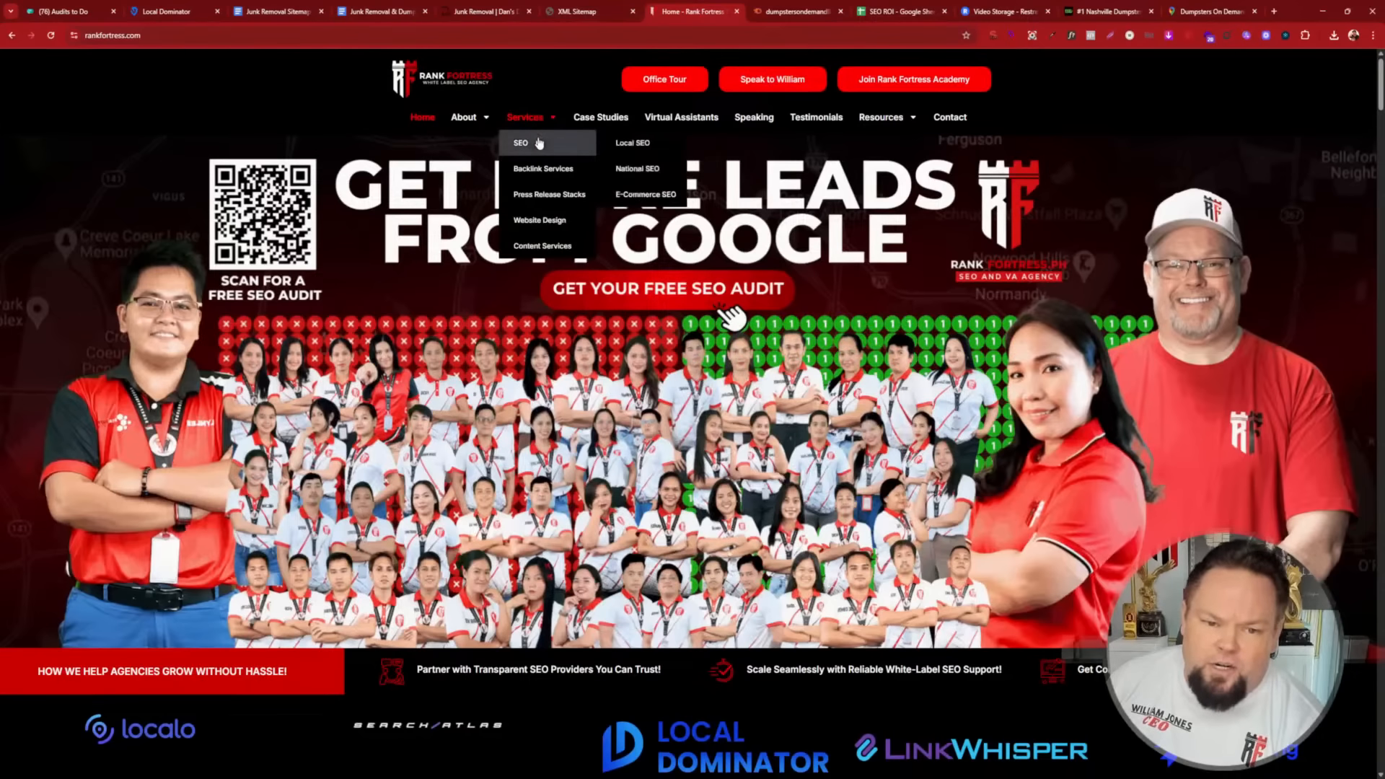
left_click(637, 143)
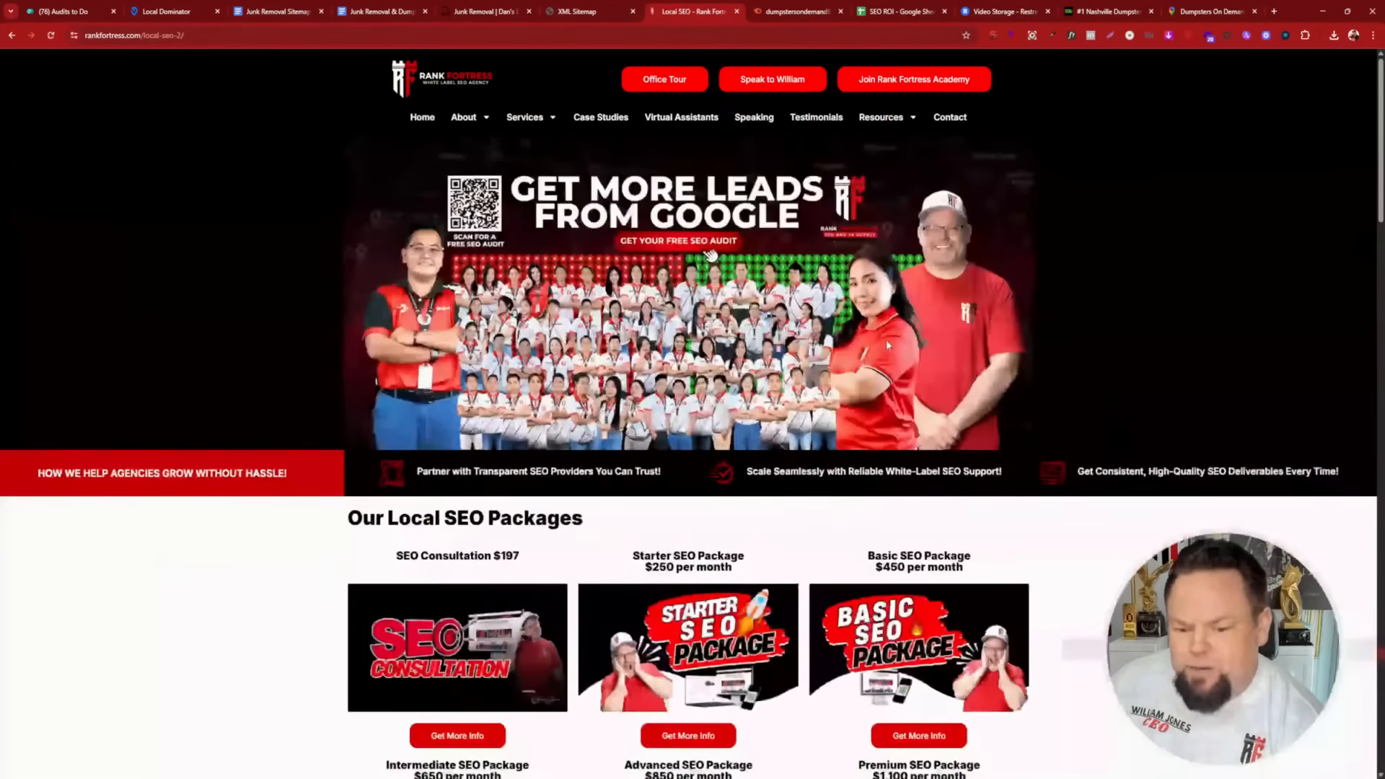
scroll(887, 340, "down", 8)
left_click(919, 275)
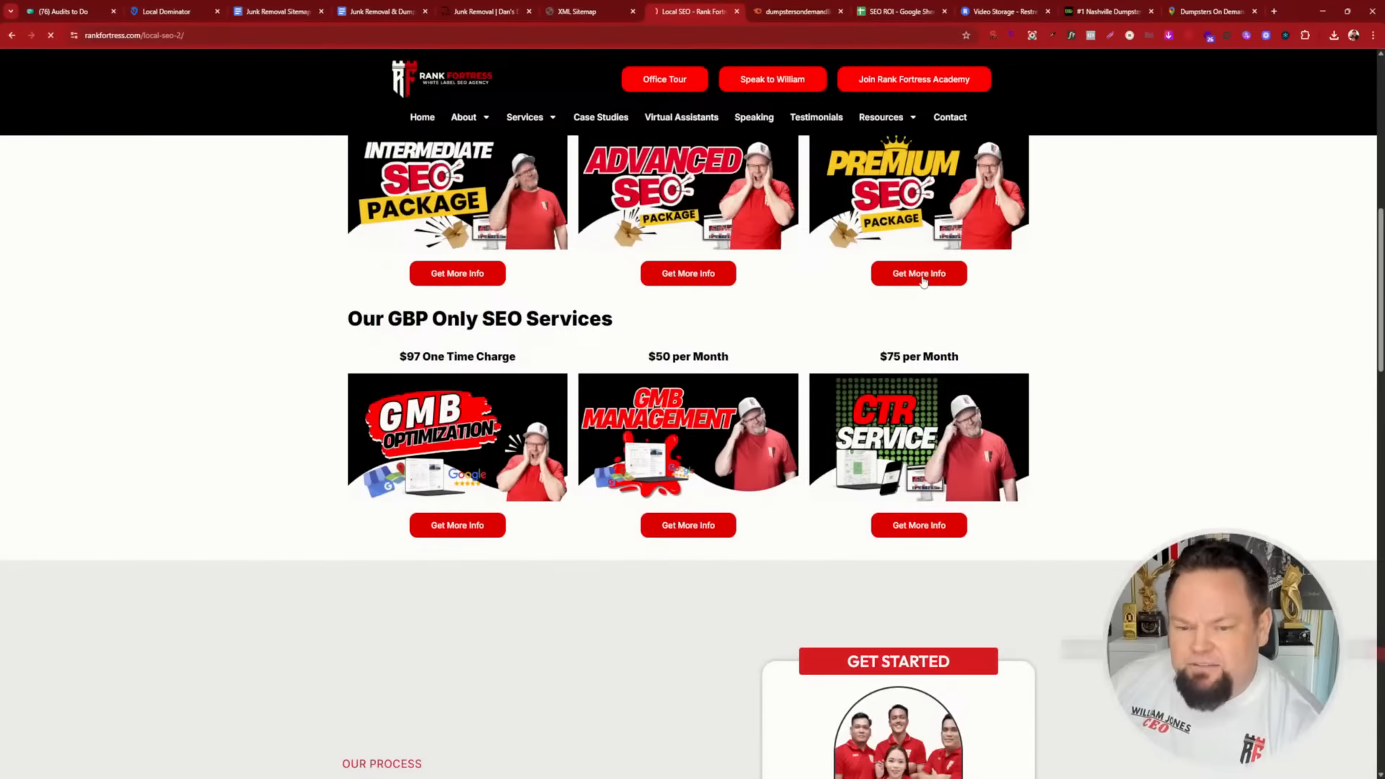
- Review the Premium SEO Package's price and highlight the top 3 Google Maps guarantee sentence
scroll(665, 238, "down", 2)
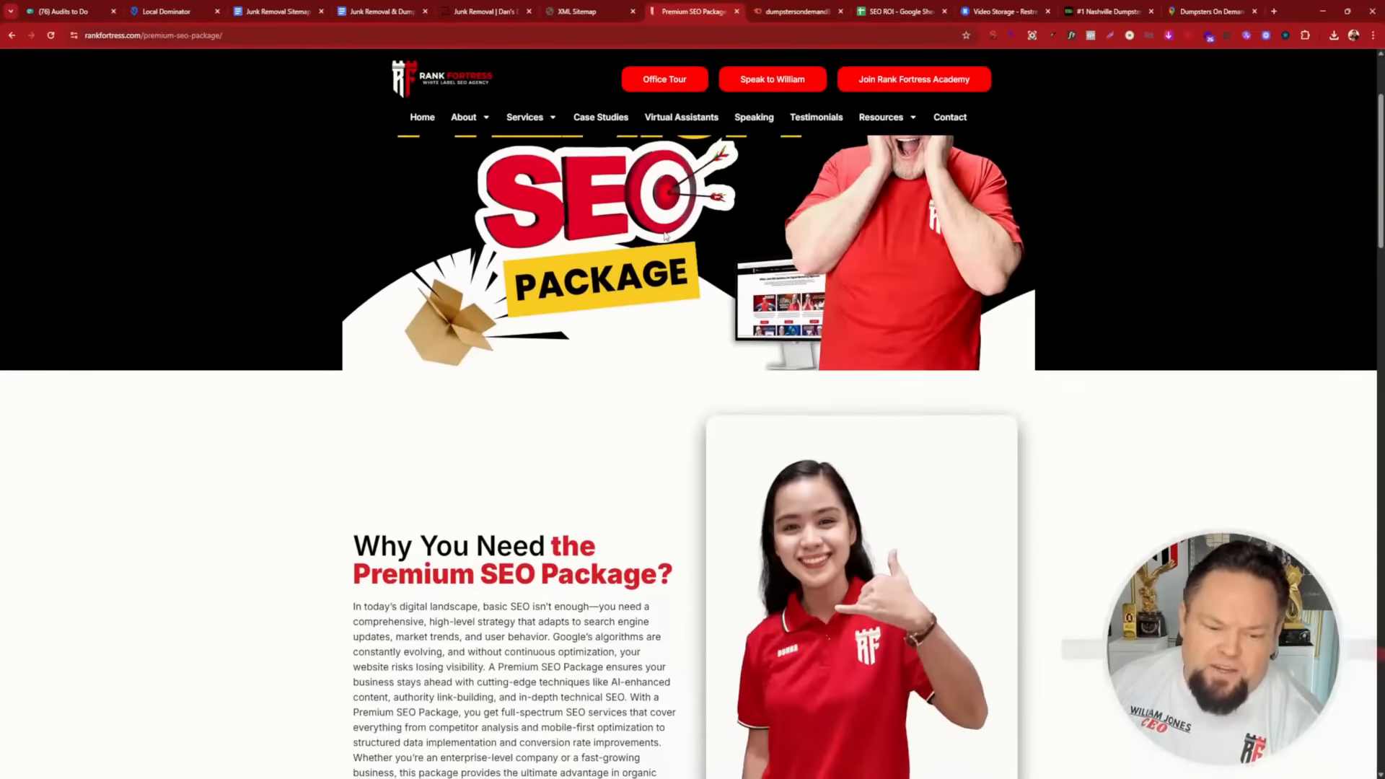
scroll(640, 332, "down", 6)
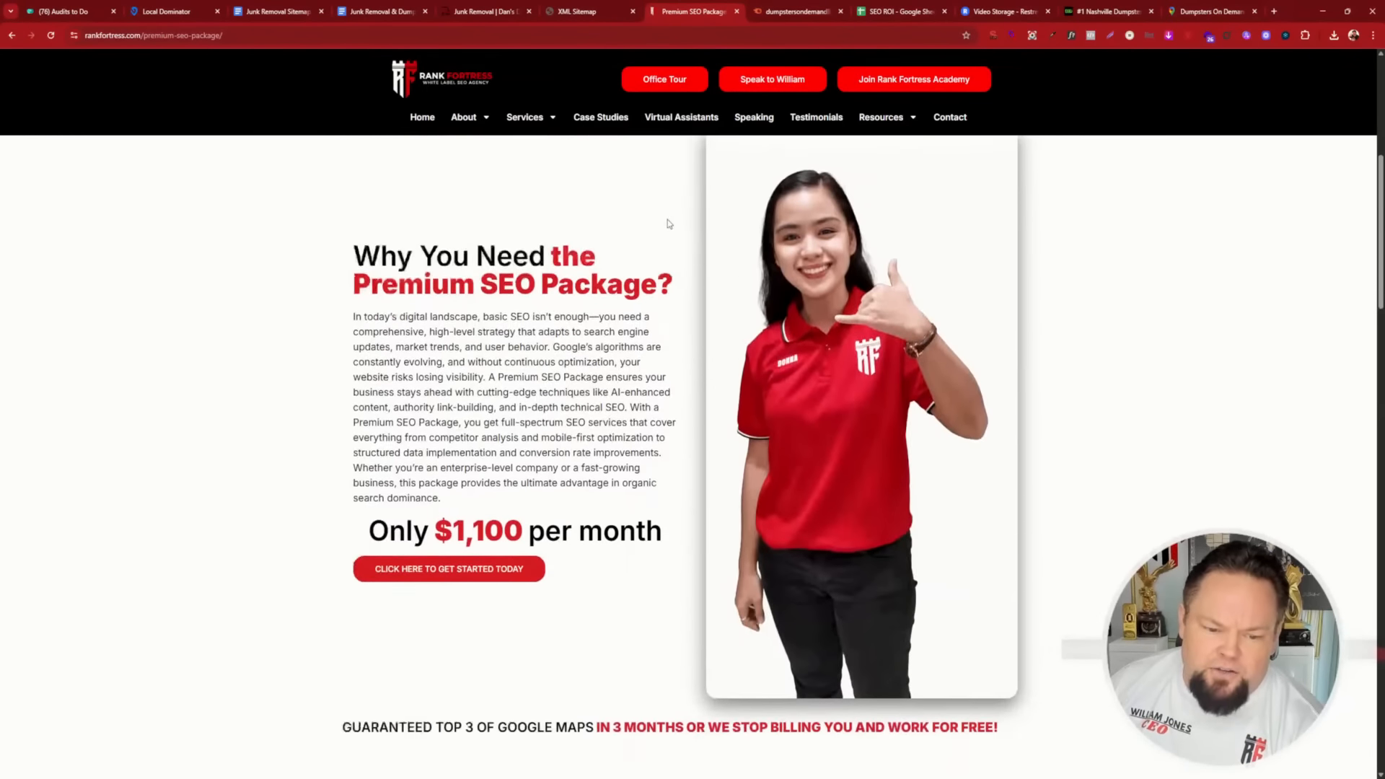
scroll(595, 399, "down", 2)
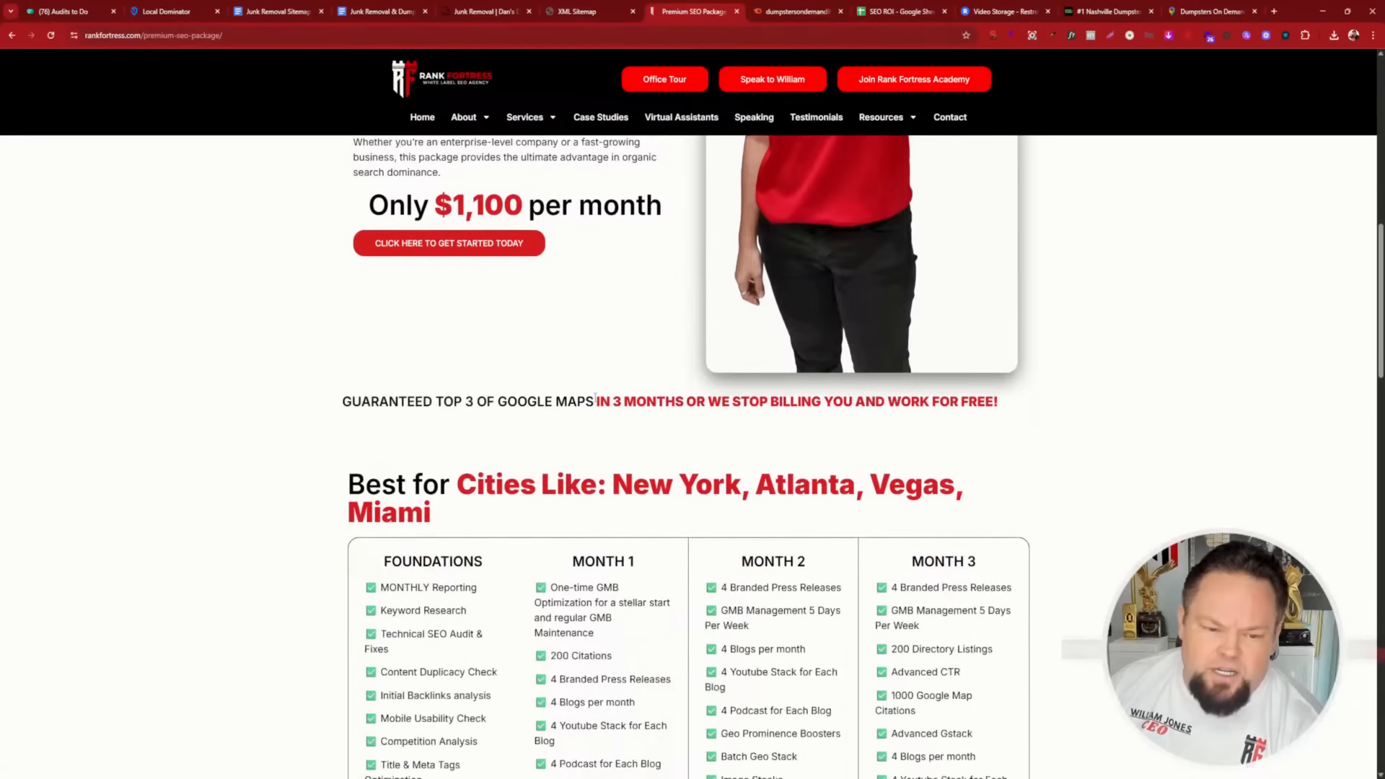
double_click(534, 402)
triple_click(533, 401)
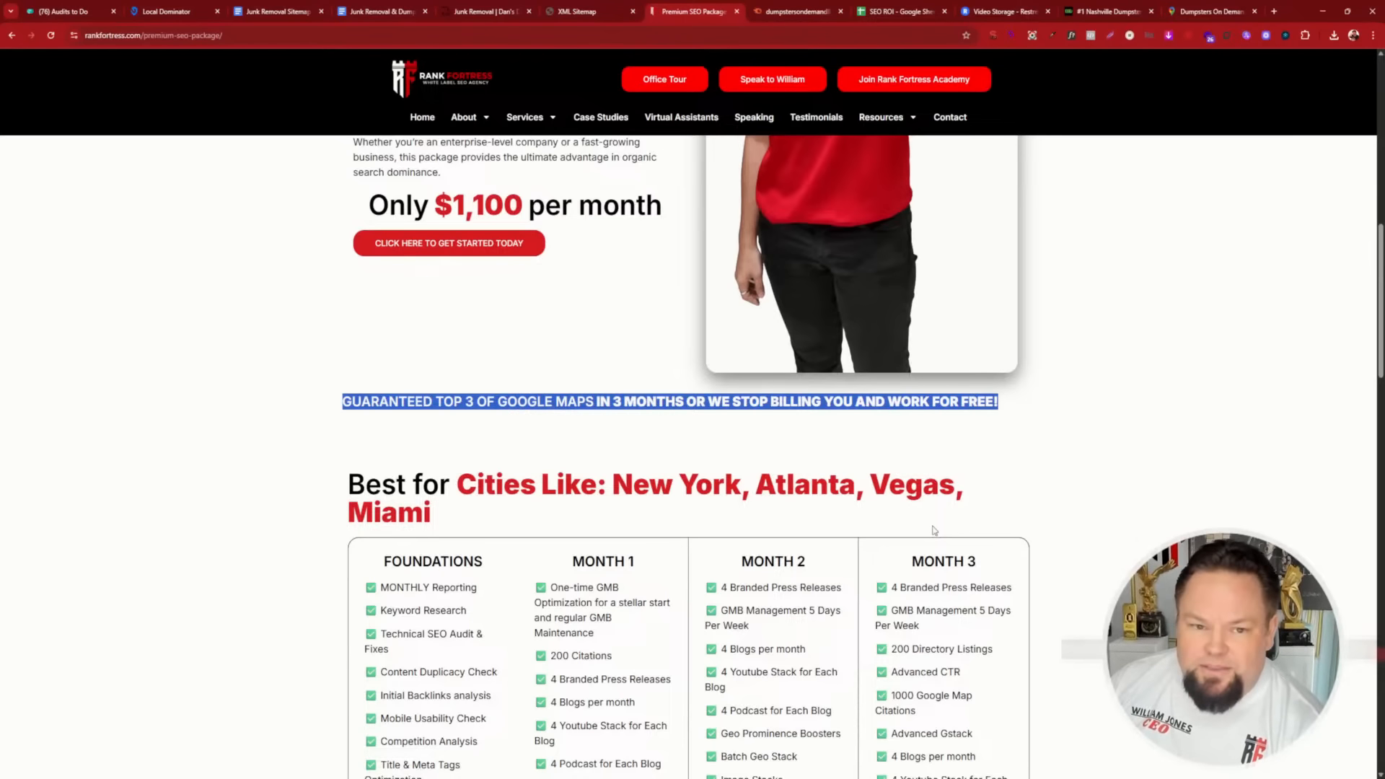
- Review the 1 Million words of content offer among the Content Services, and open the Virtual Assistants page
mouse_move(537, 127)
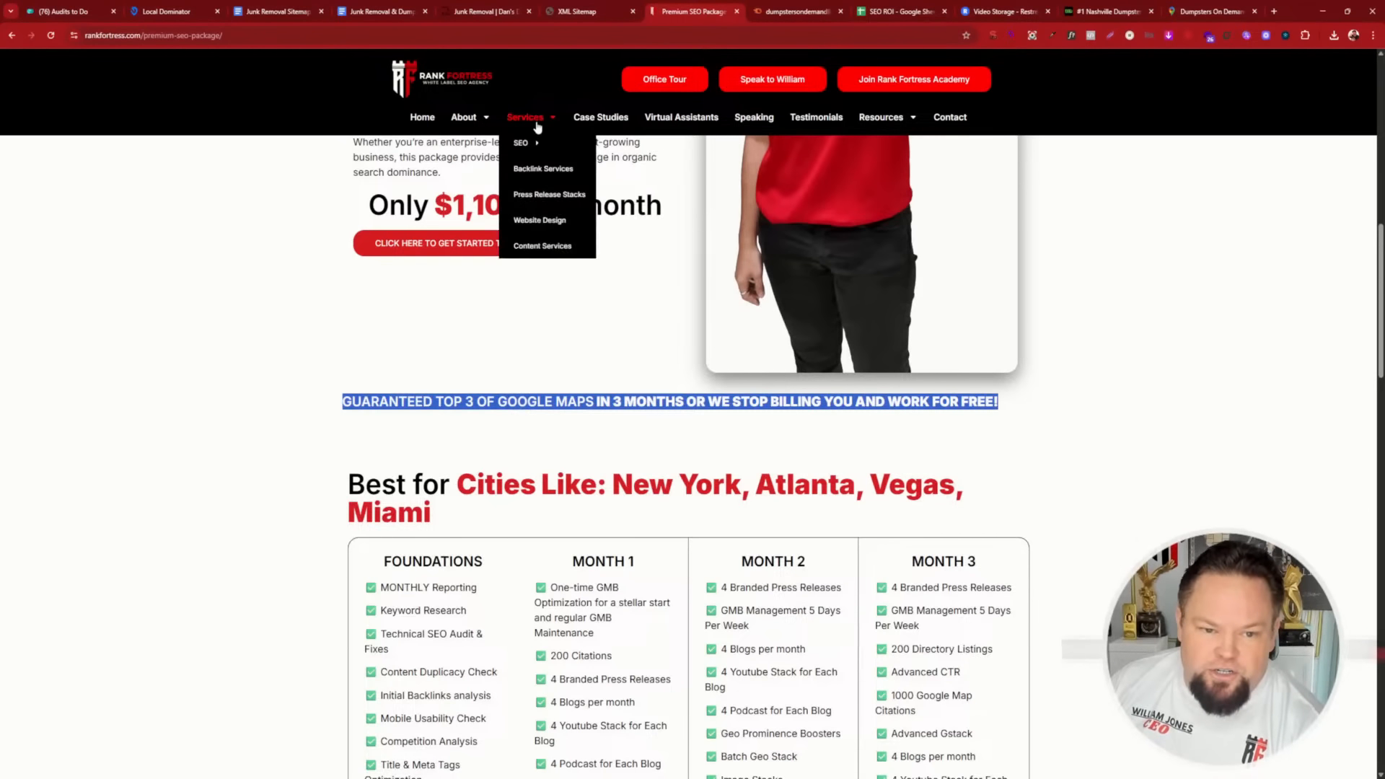
left_click(542, 246)
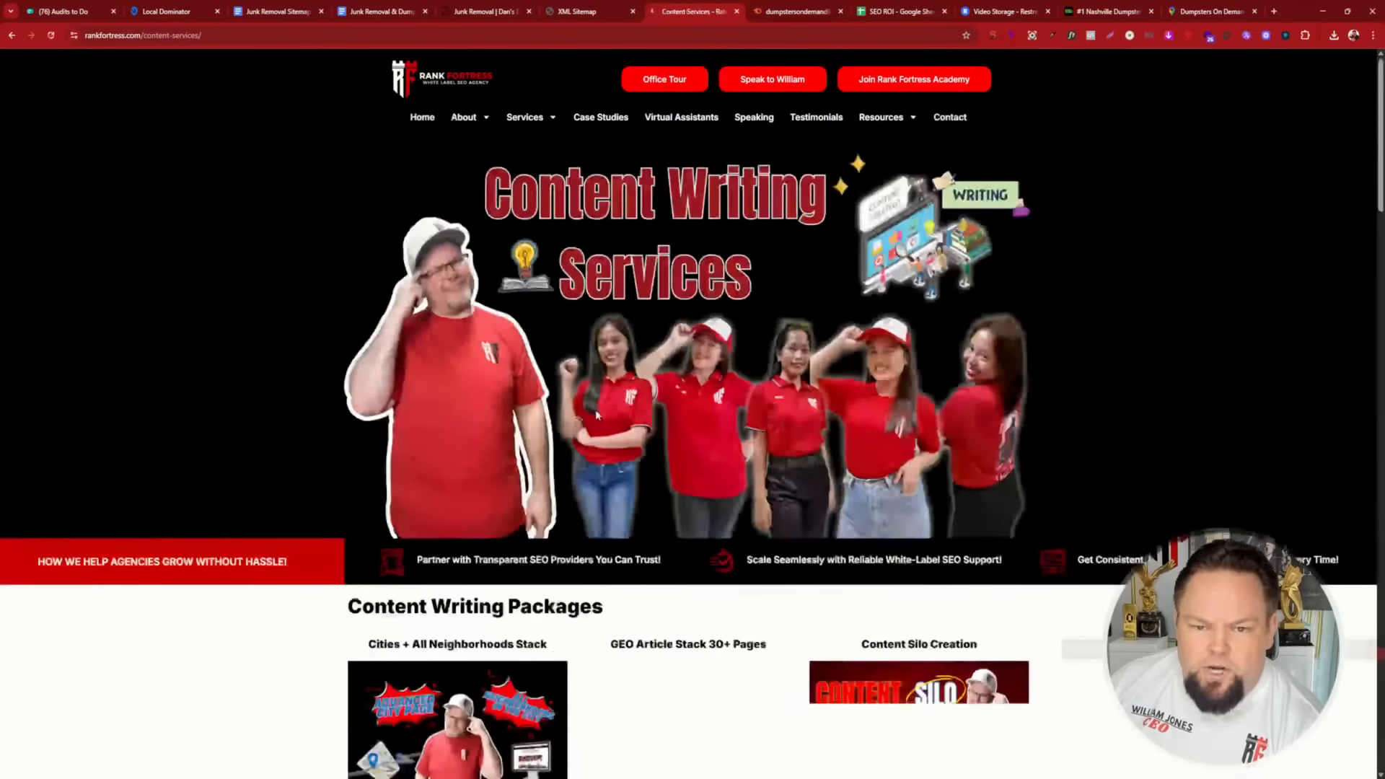
scroll(597, 415, "down", 10)
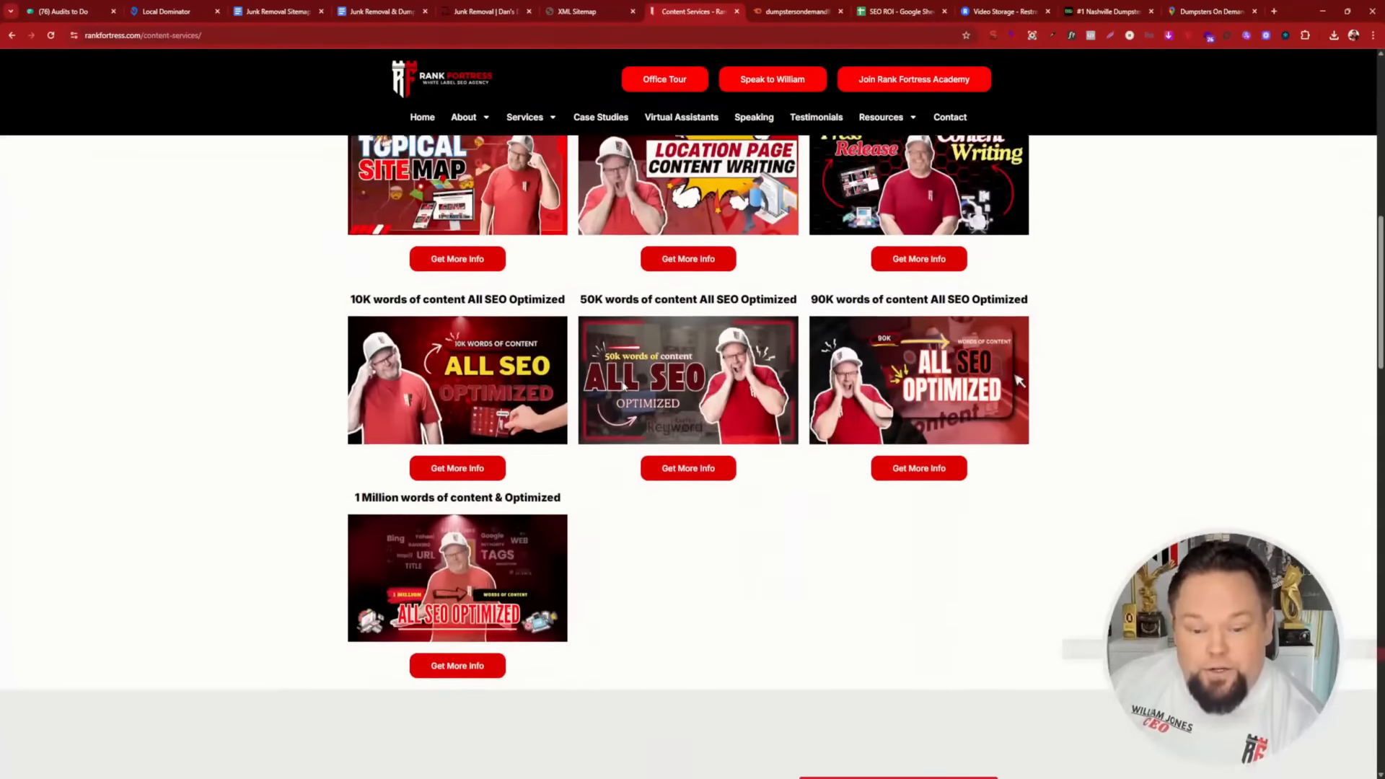
scroll(624, 386, "down", 1)
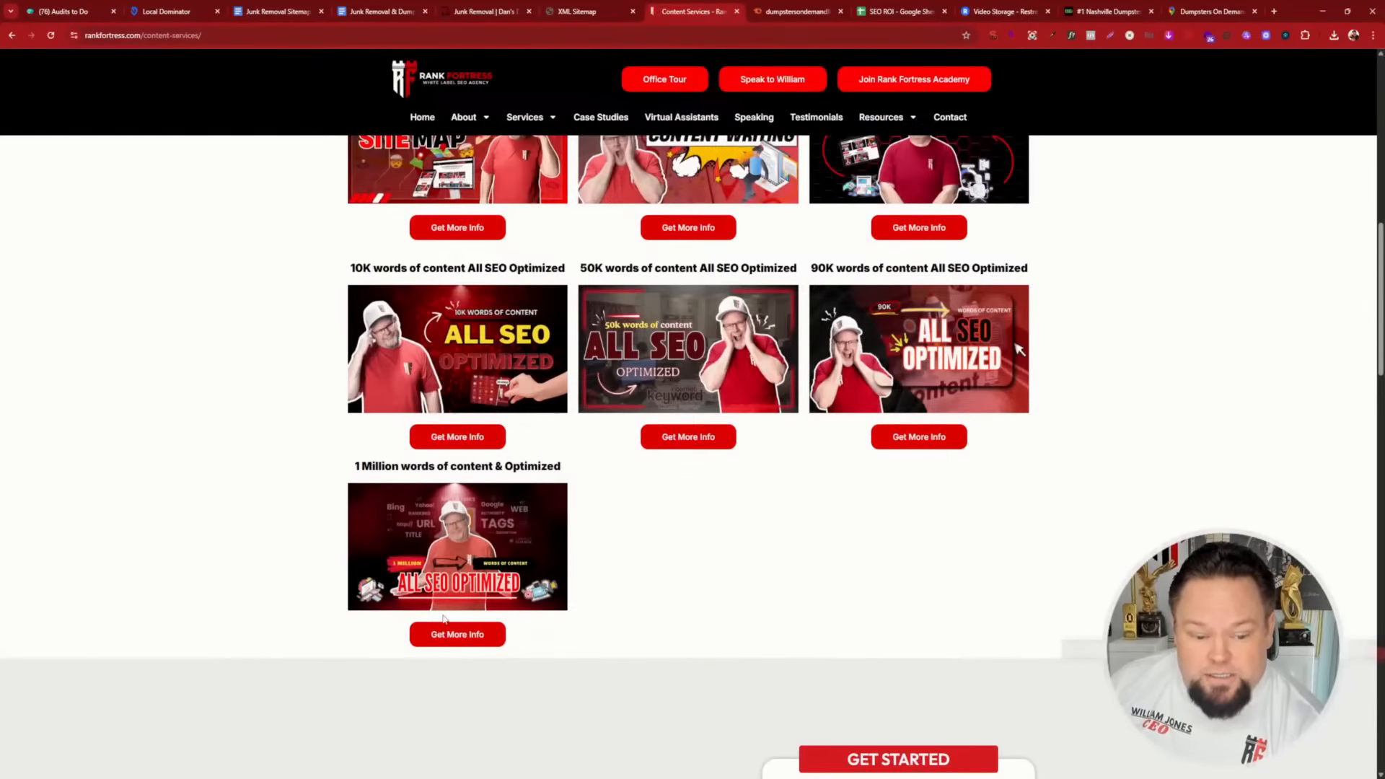
left_click(456, 634)
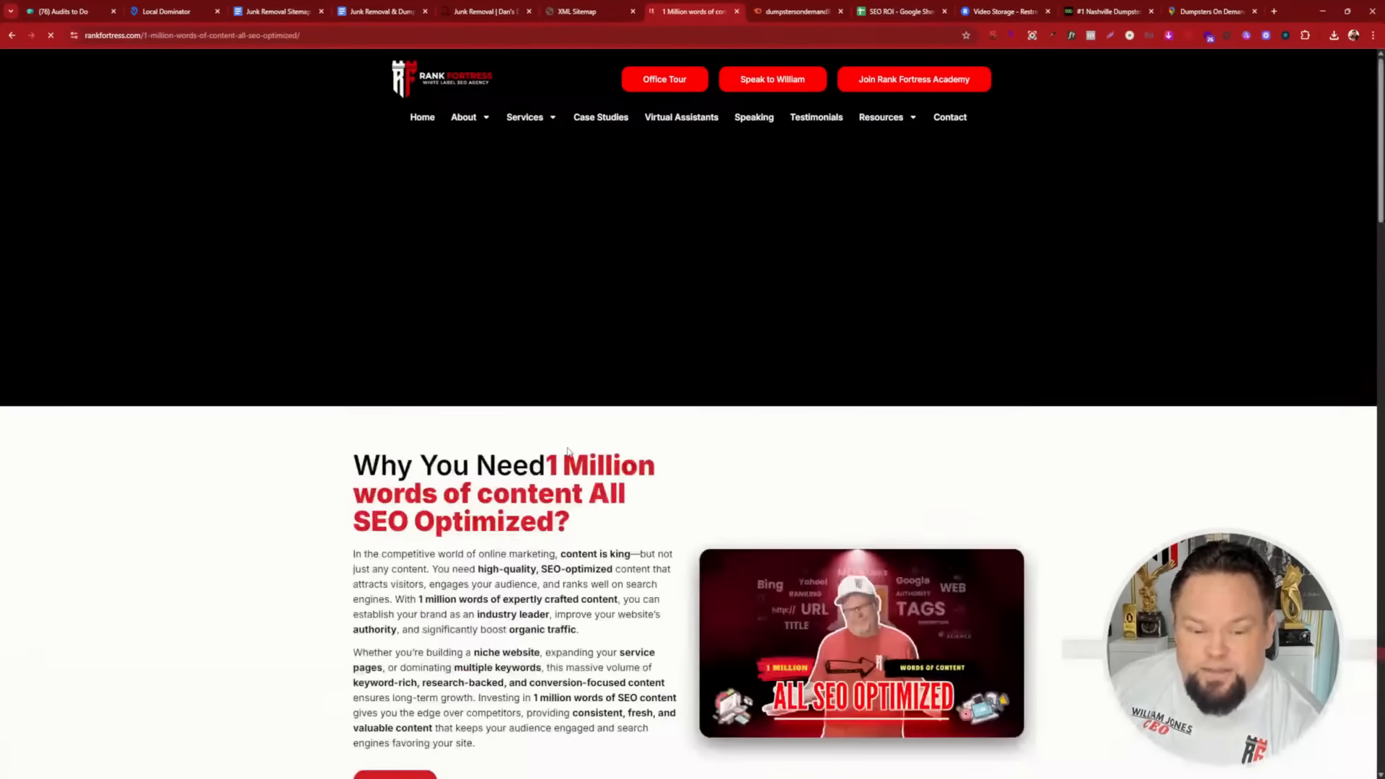
scroll(549, 494, "down", 2)
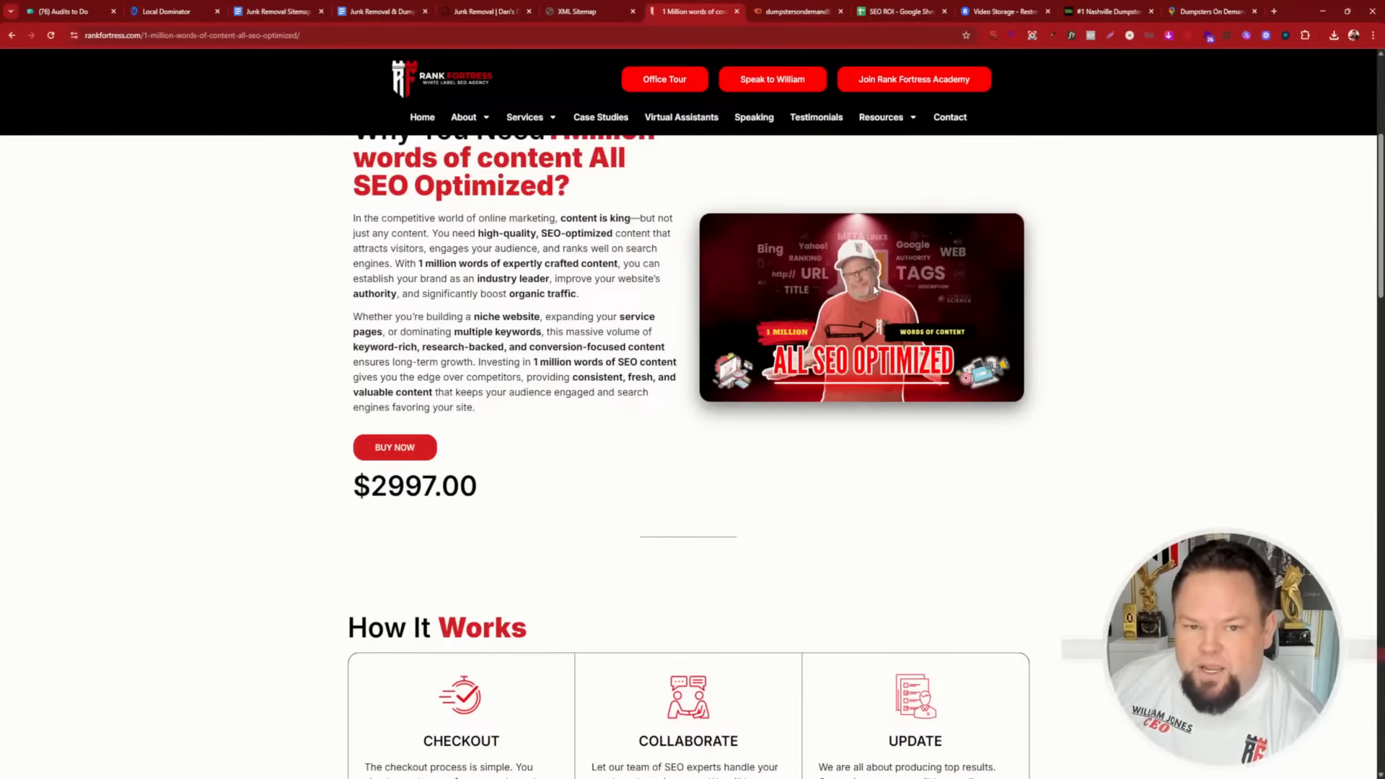
left_click(682, 118)
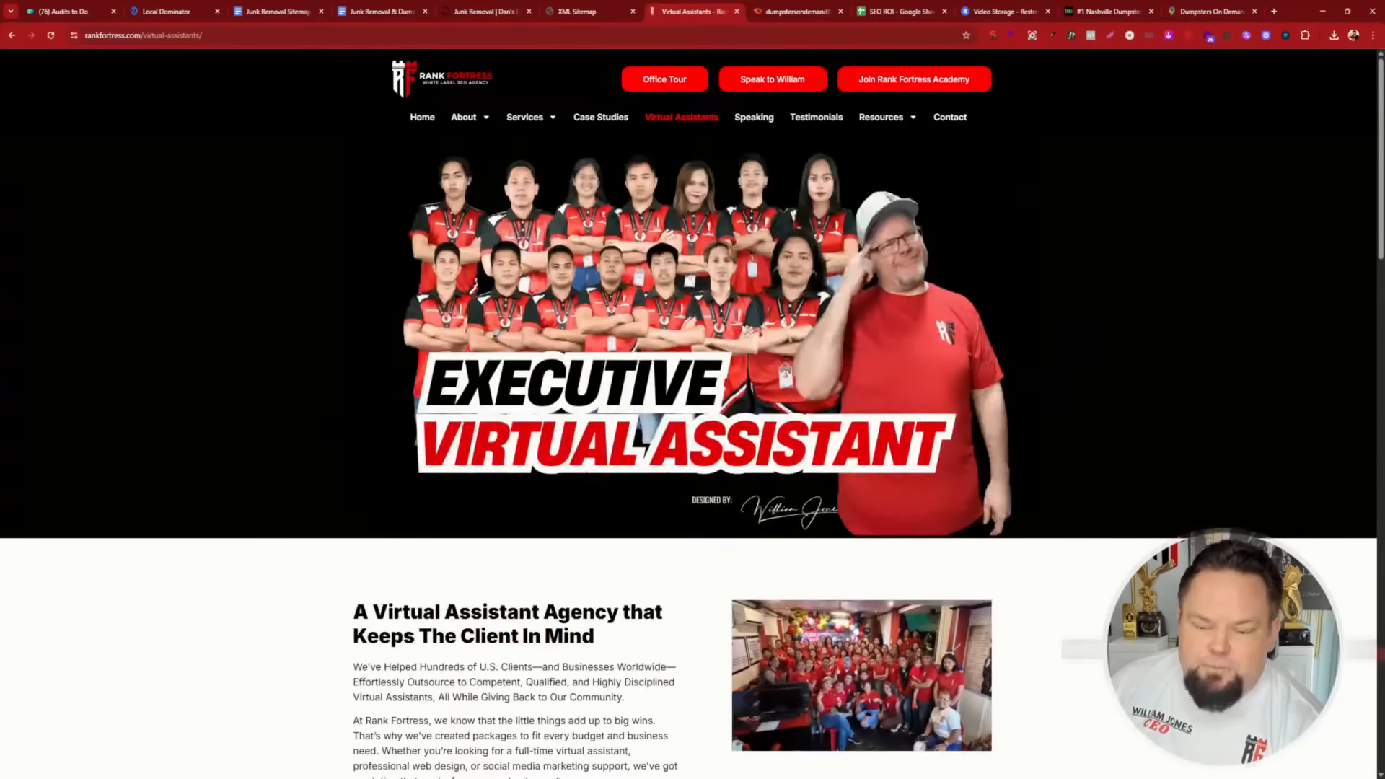
- Switch to the Dumpsters On Demand website, open its Facebook page from the footer, and close the website
left_click(1103, 13)
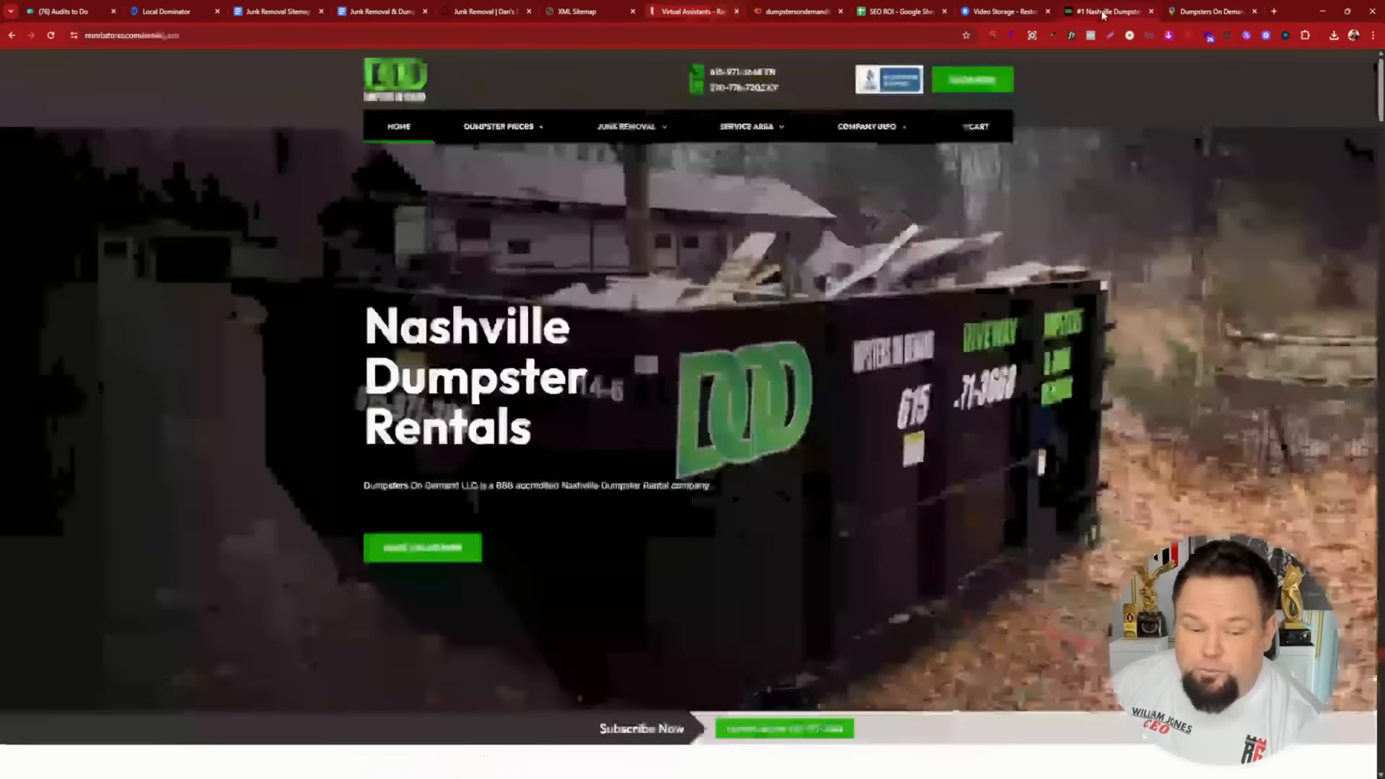
scroll(804, 590, "down", 15)
scroll(801, 584, "down", 15)
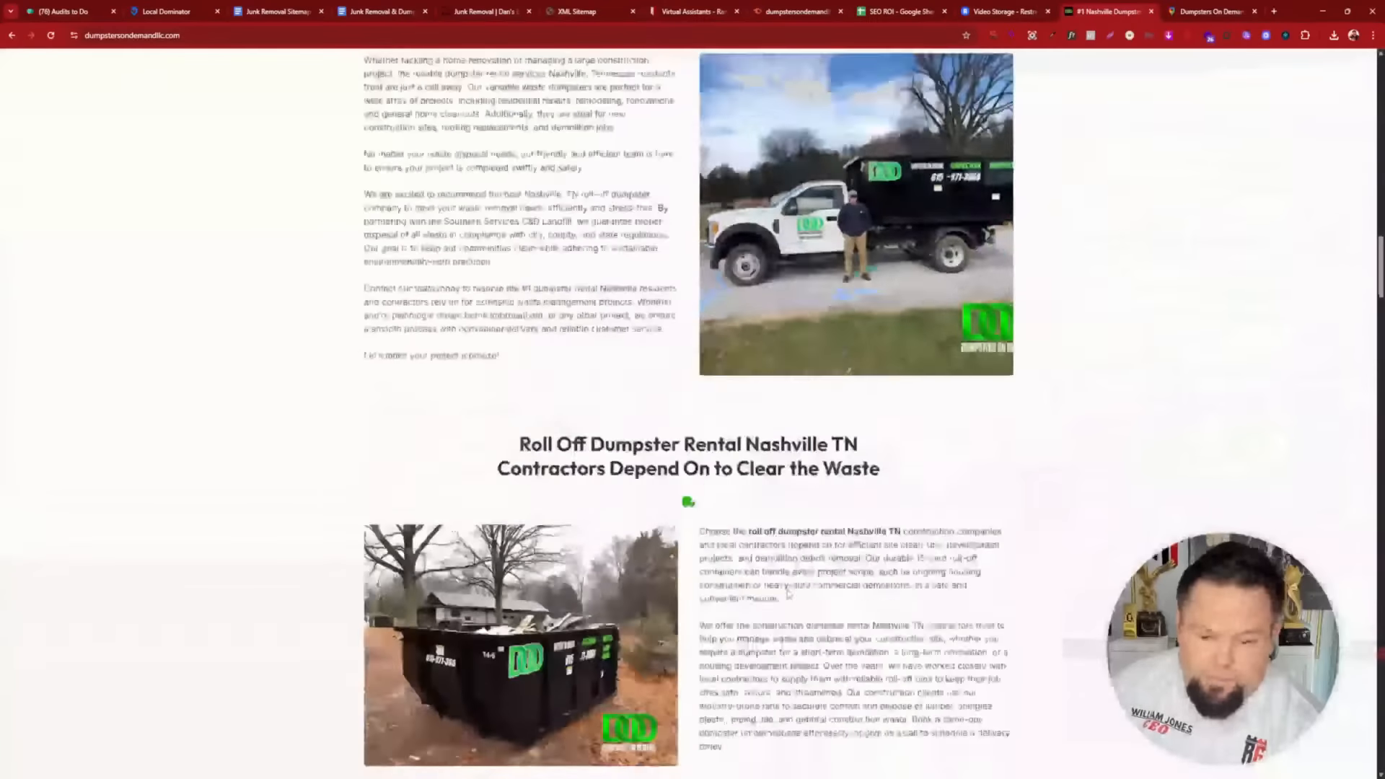
scroll(799, 590, "down", 15)
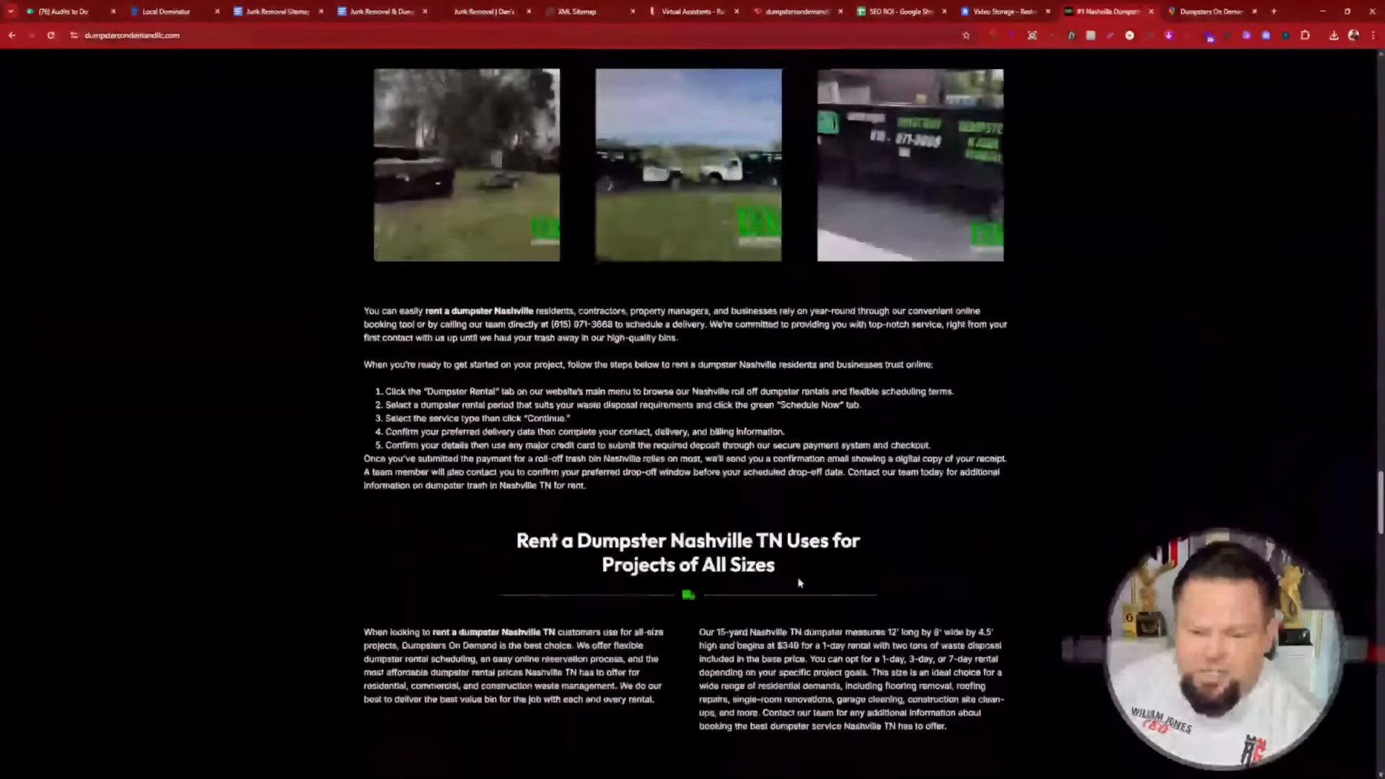
scroll(800, 588, "down", 15)
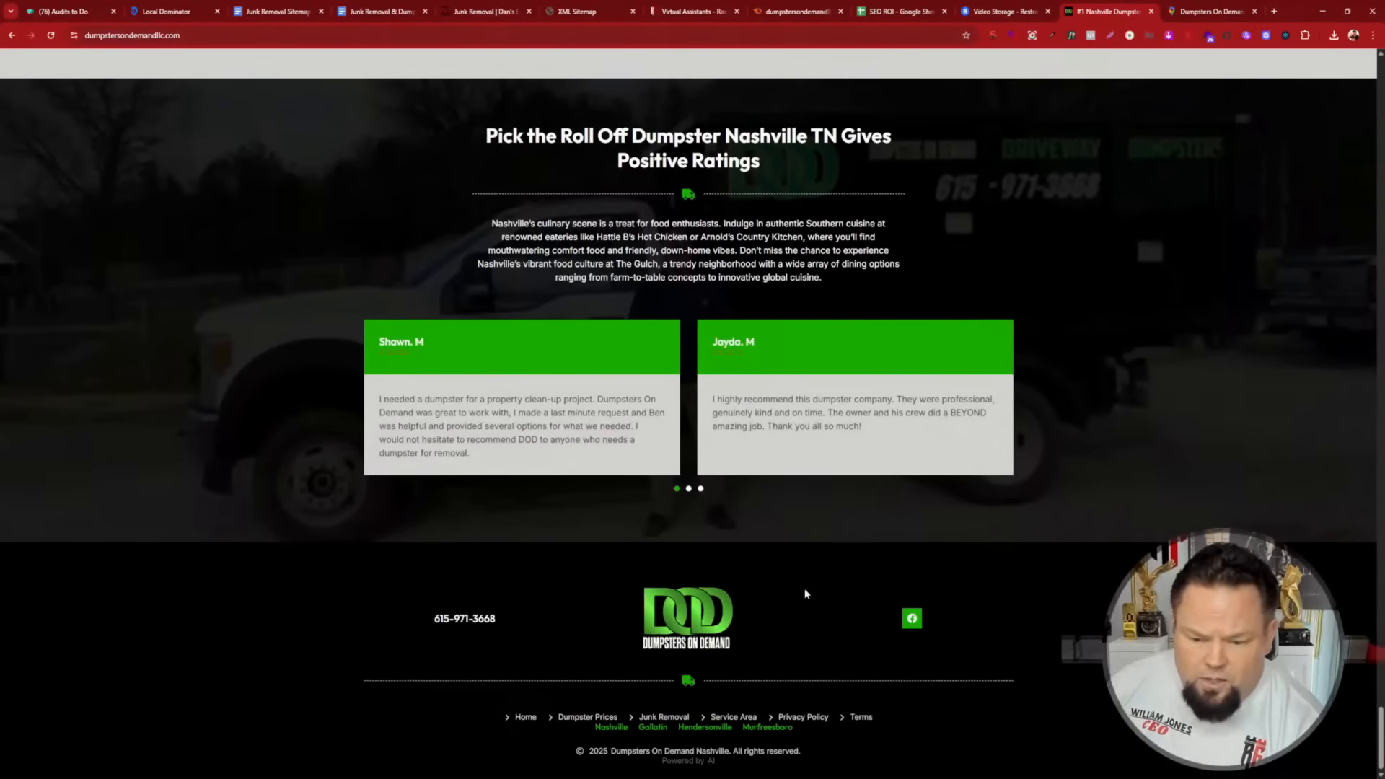
left_click(912, 618)
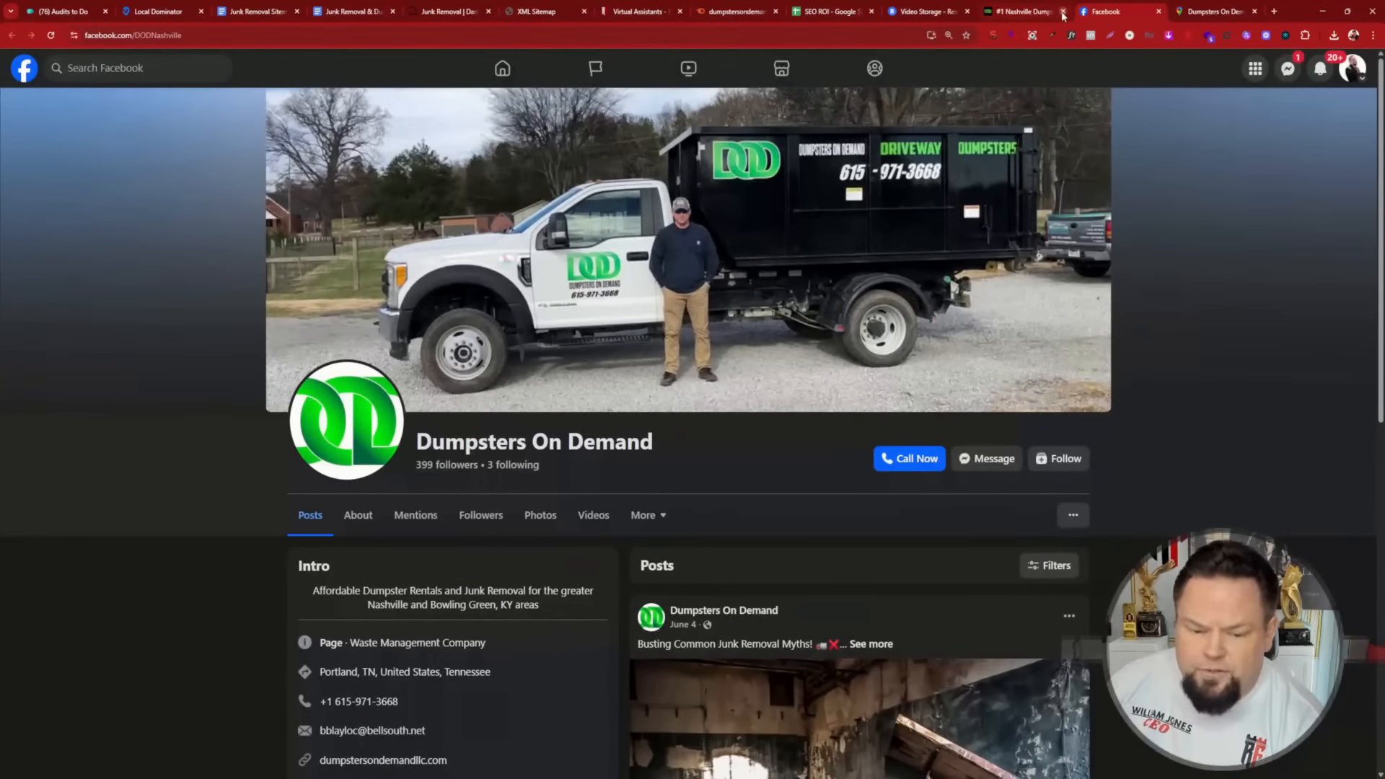
left_click(1062, 12)
- Examine the Dumpsters On Demand Facebook page's intro and its post history for dates, images and engagement
scroll(962, 410, "down", 6)
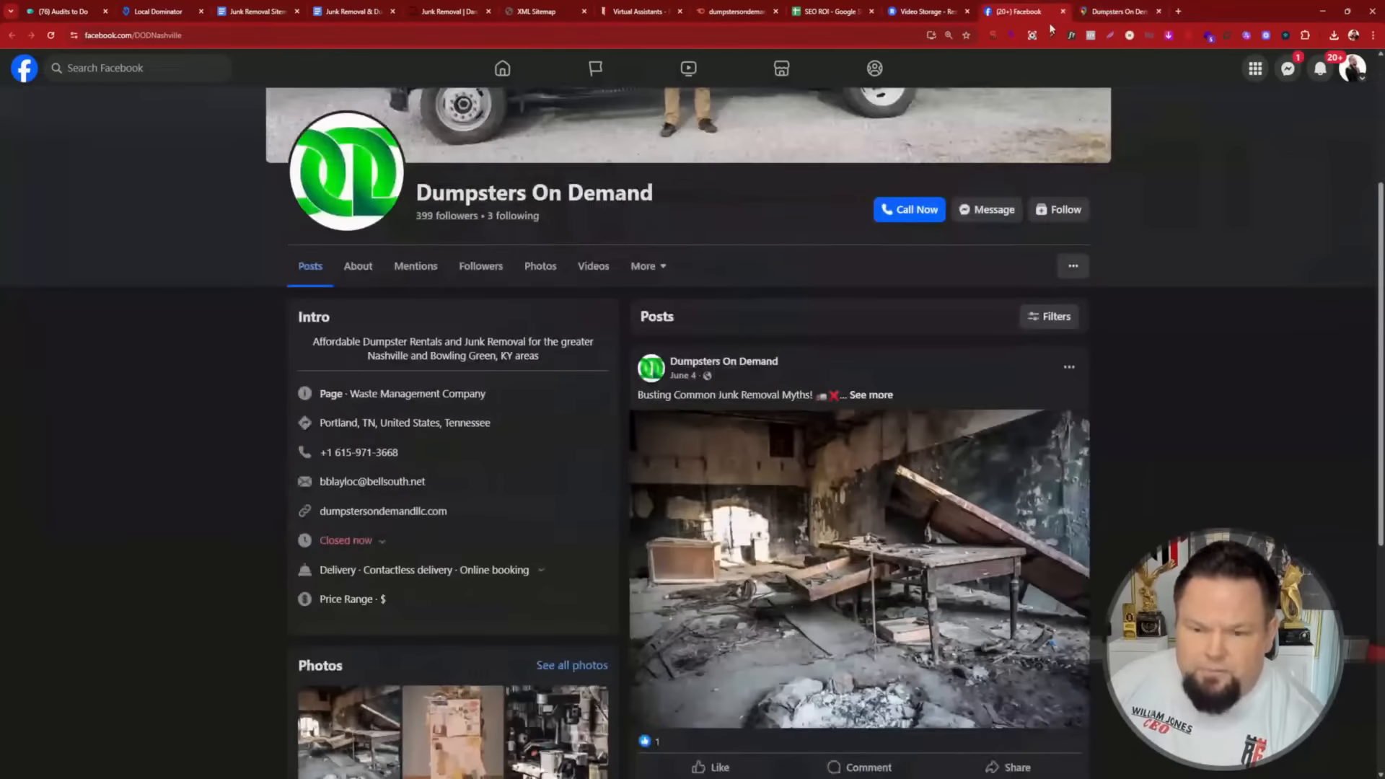
scroll(962, 410, "up", 1)
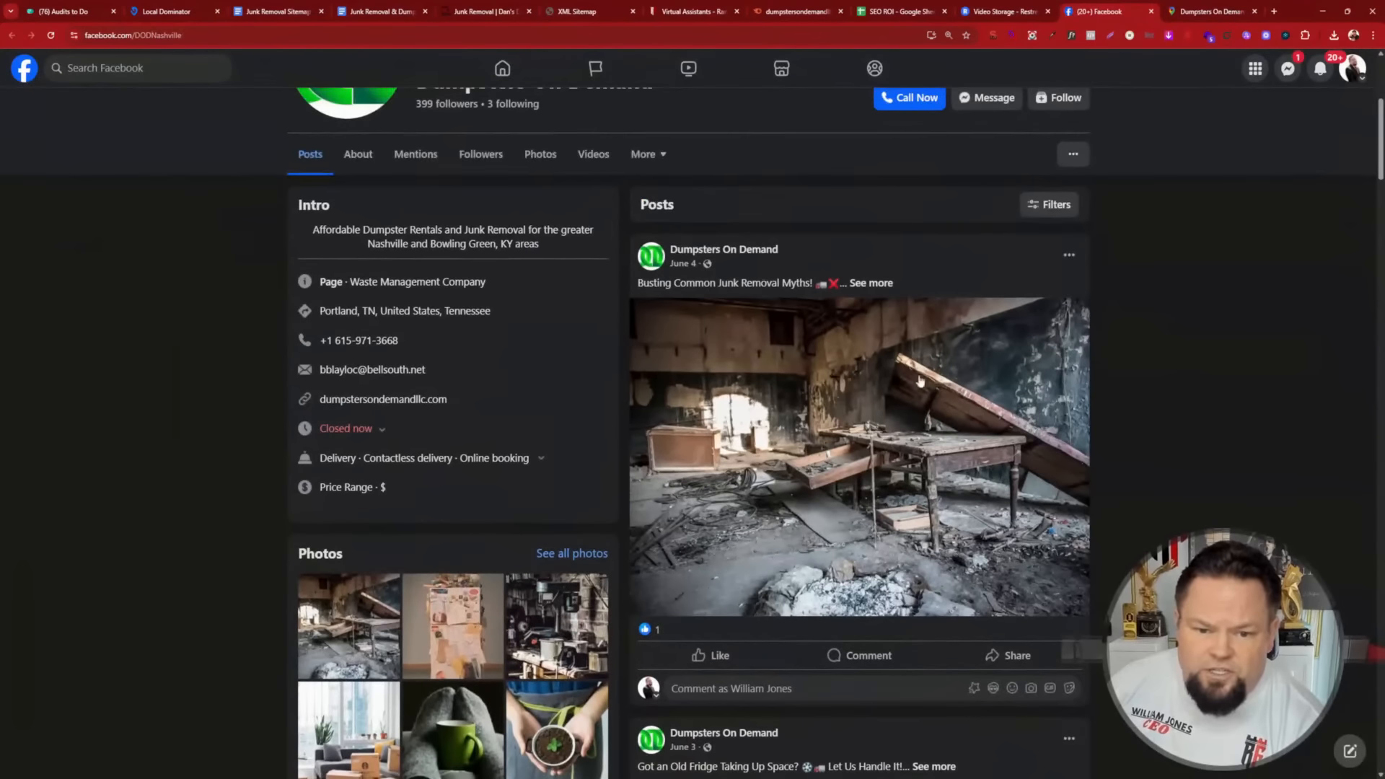
scroll(1204, 432, "down", 5)
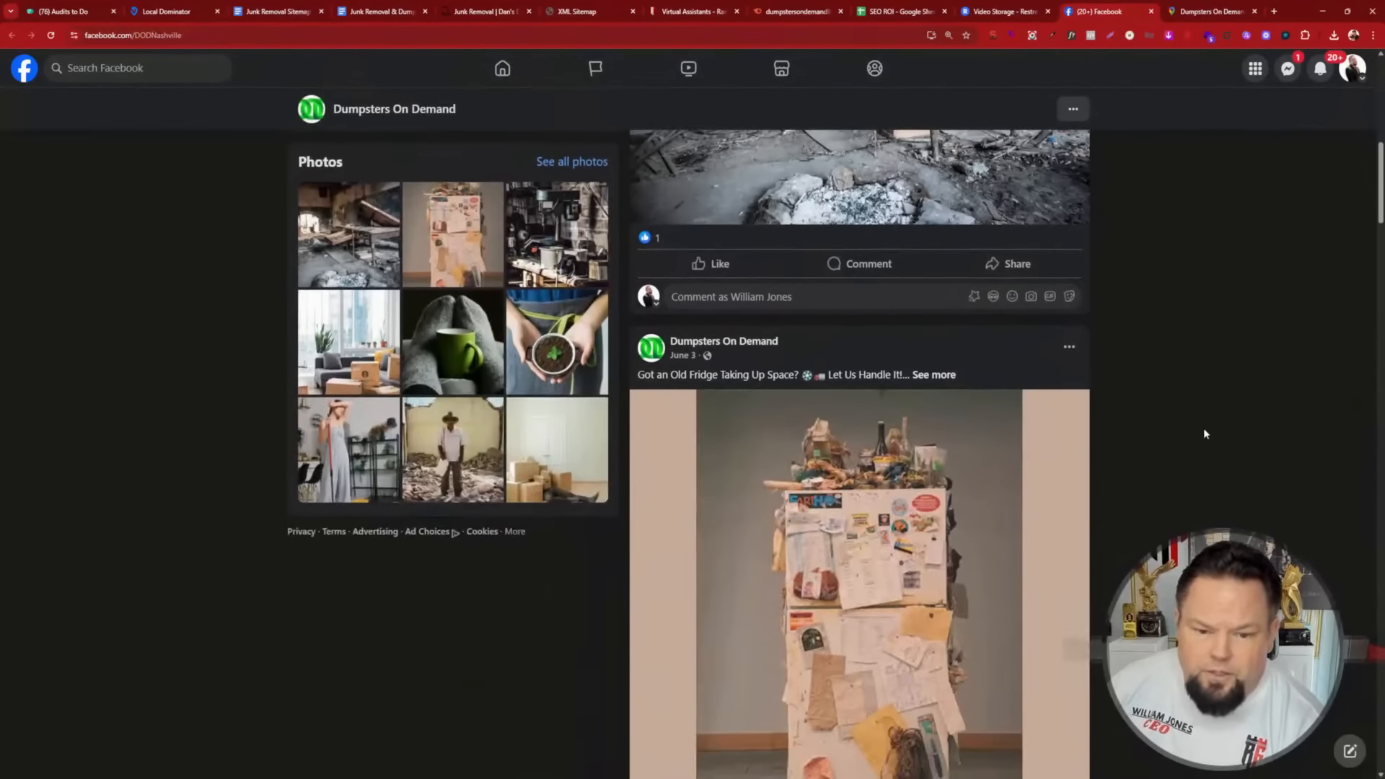
scroll(1011, 399, "down", 4)
scroll(1018, 394, "down", 14)
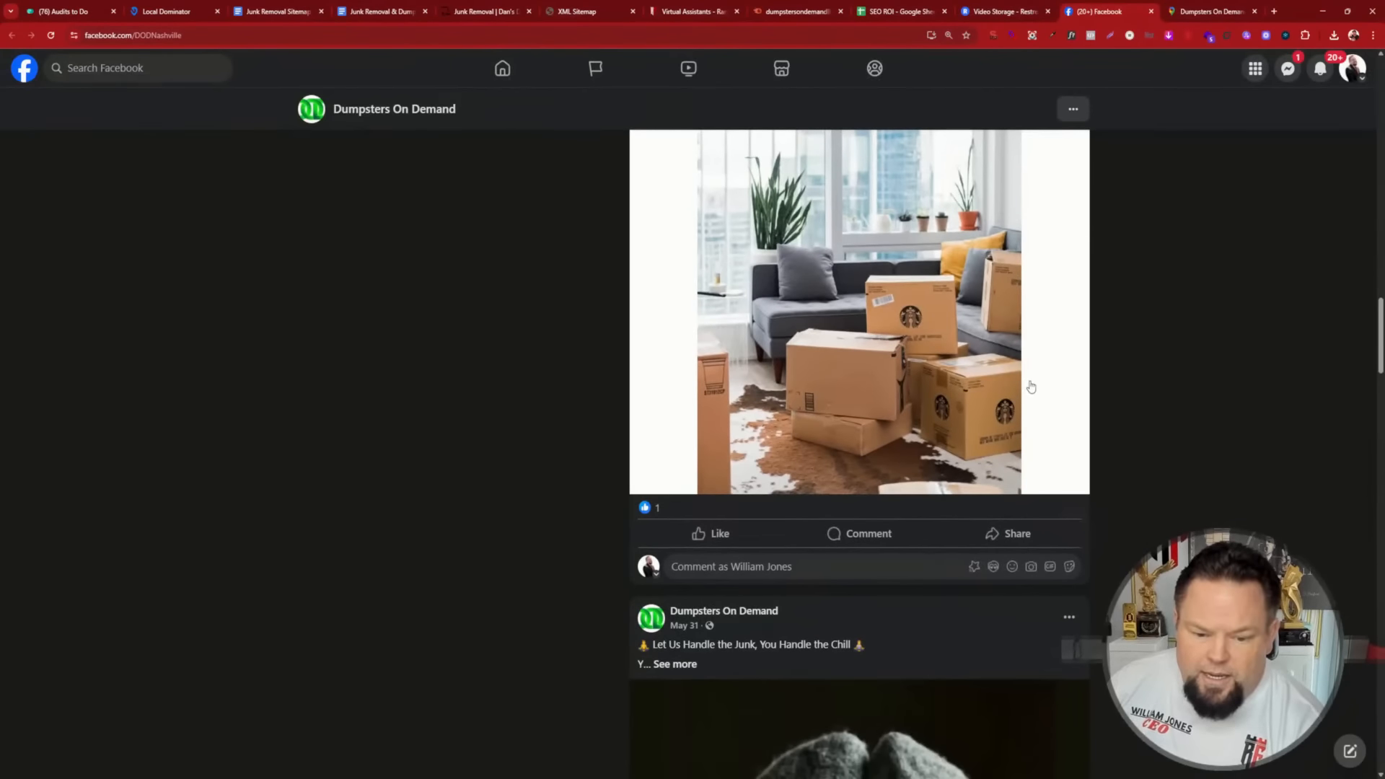
scroll(1022, 397, "down", 9)
scroll(1011, 407, "down", 12)
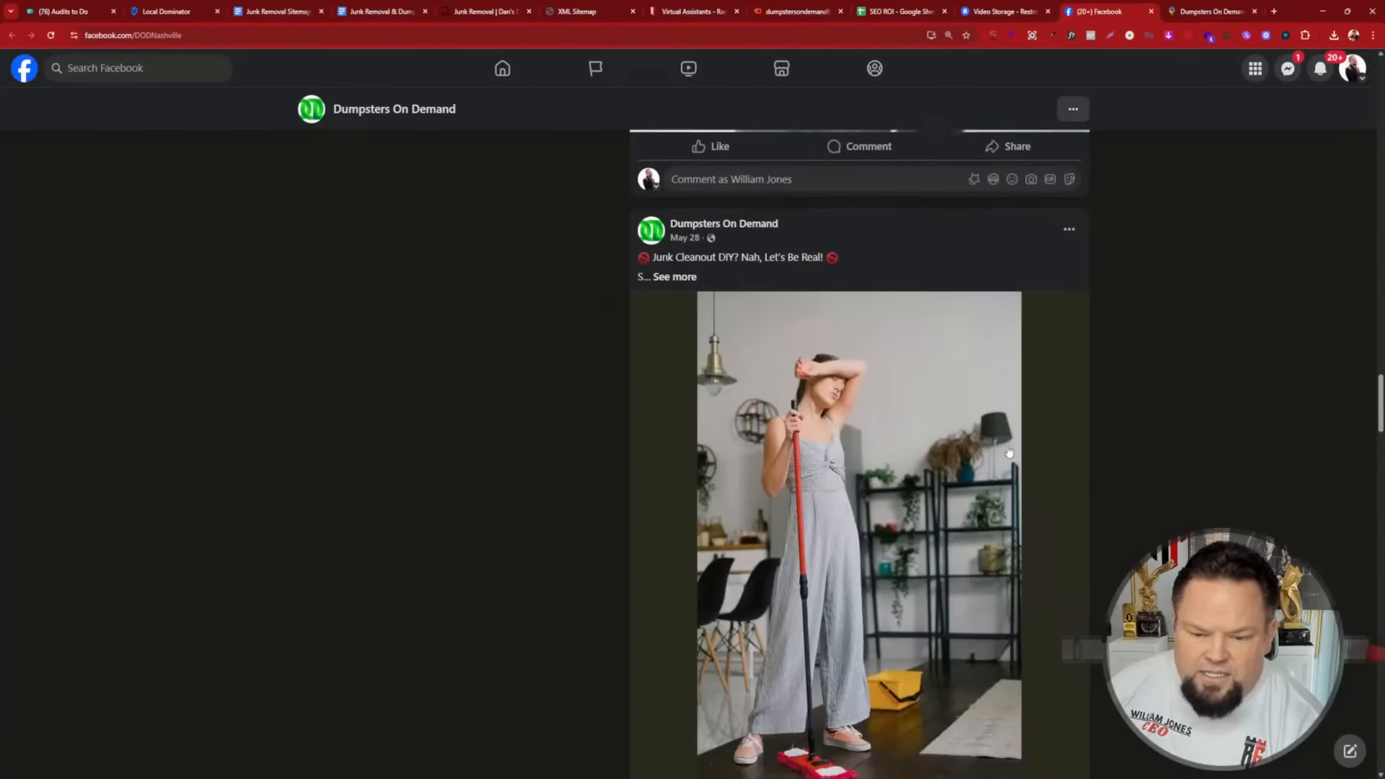
scroll(1010, 425, "down", 10)
scroll(1004, 445, "down", 17)
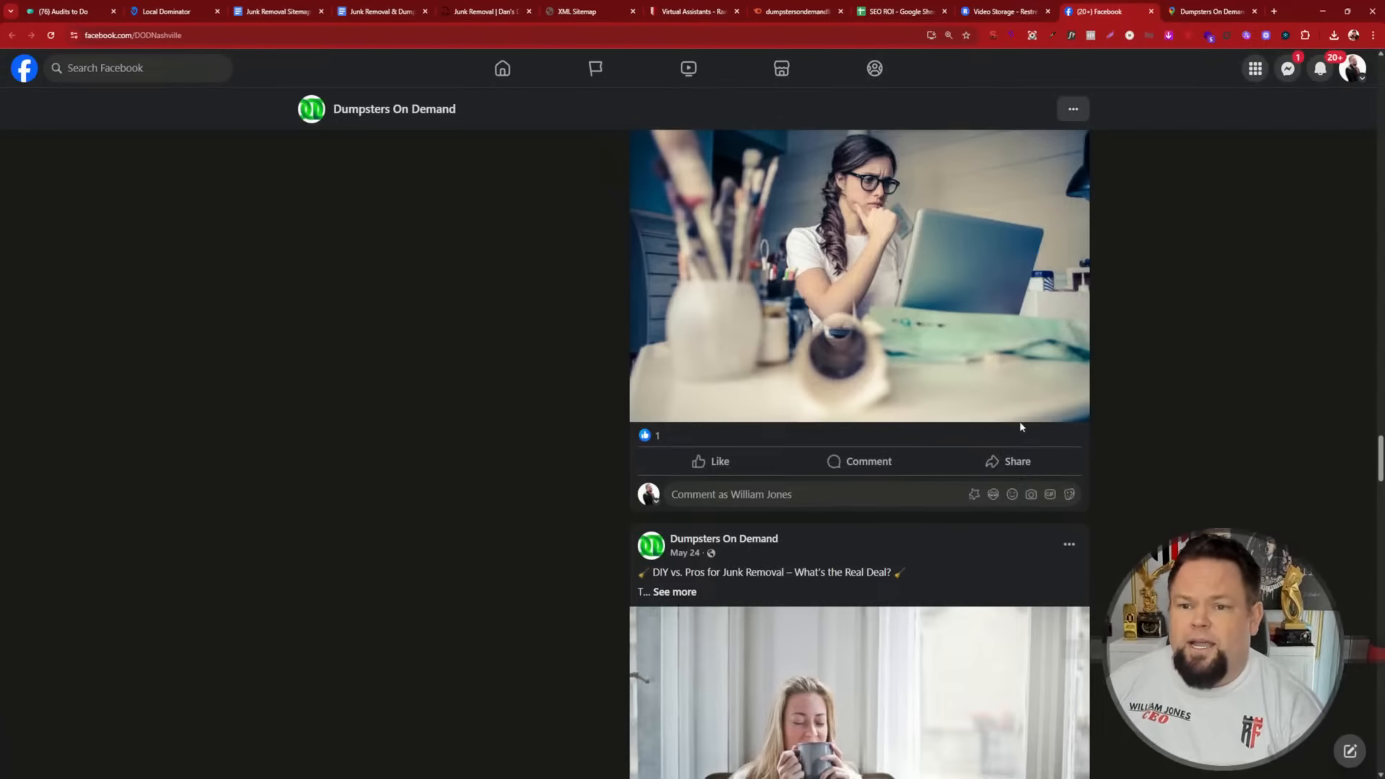
- Return to the Rank Fortress Virtual Assistants page and view the list of managed virtual assistant services
left_click(726, 8)
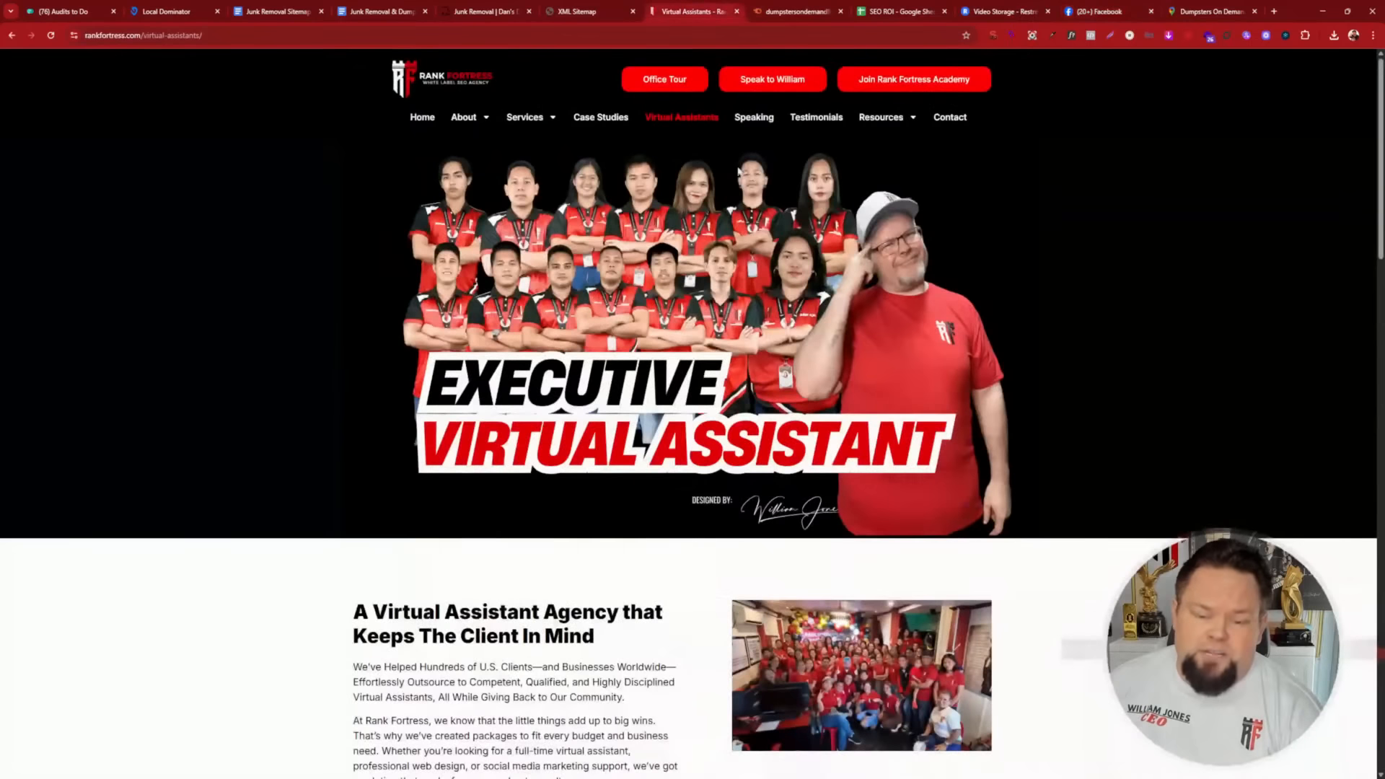
scroll(784, 407, "down", 10)
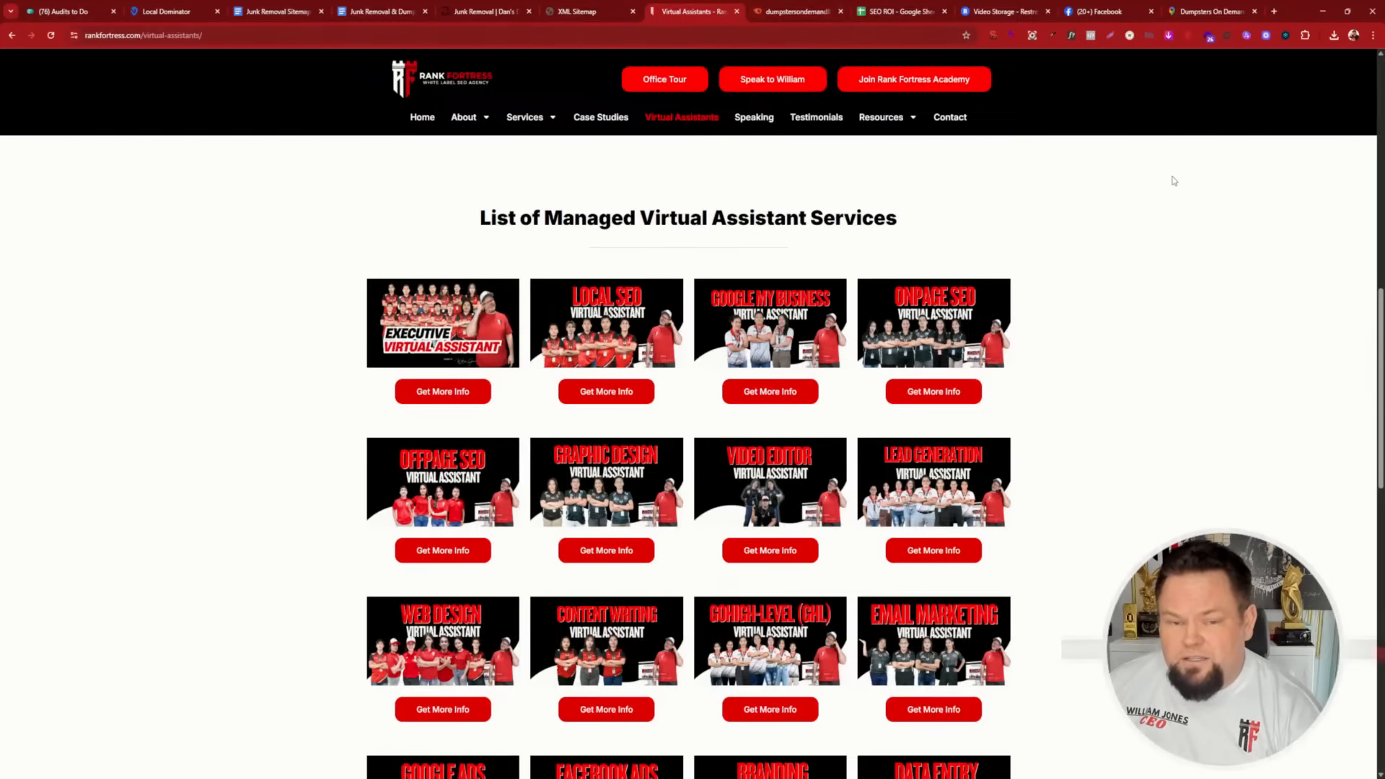
- Return to the Dumpsters On Demand Facebook page and copy the business name from its header
left_click(1099, 15)
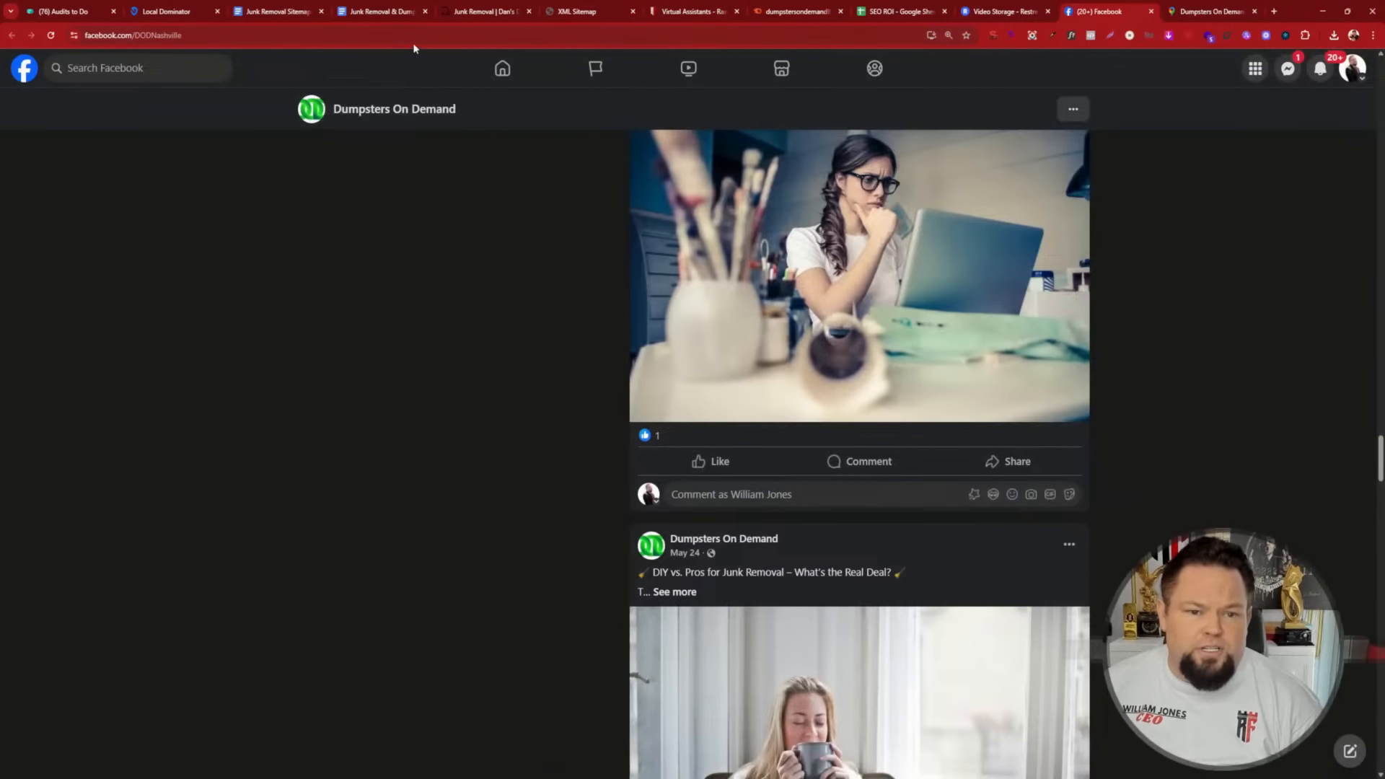
scroll(860, 453, "up", 20)
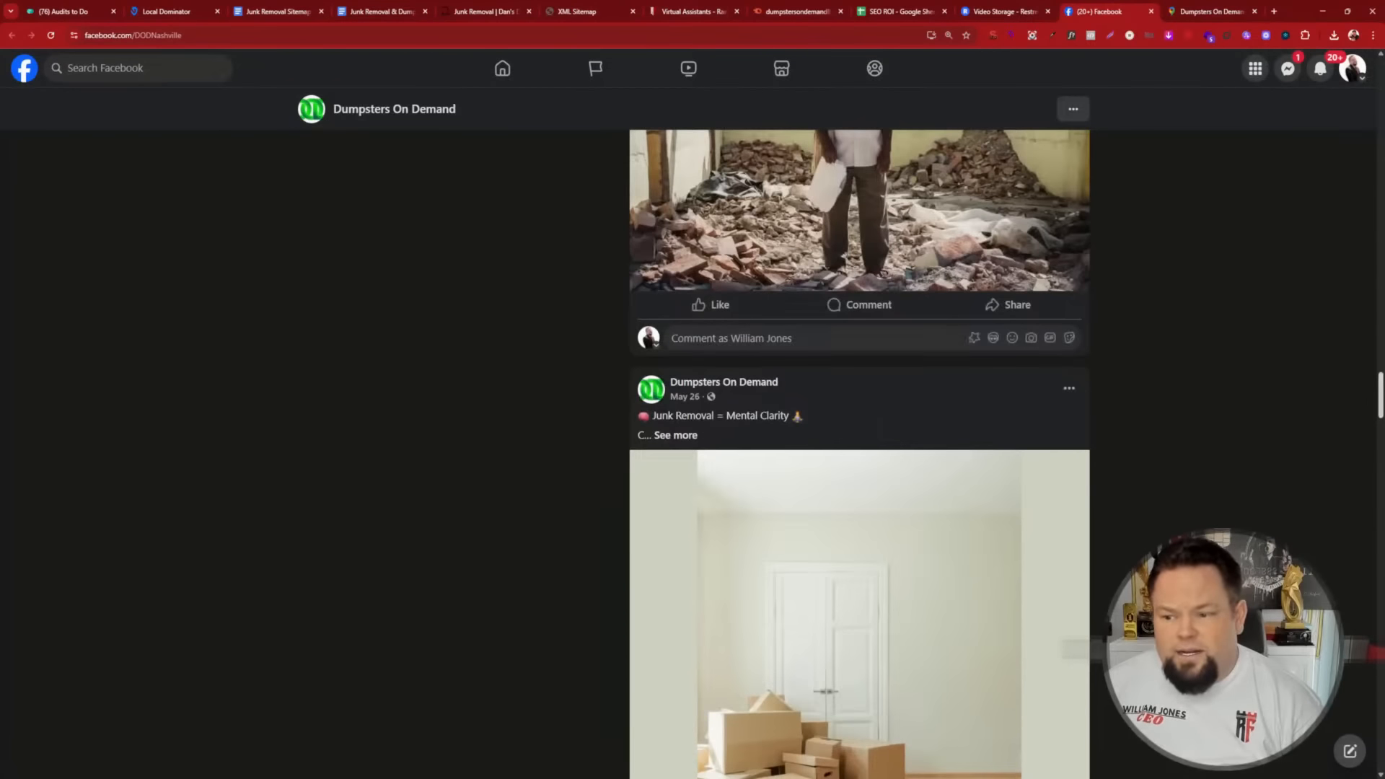
scroll(628, 440, "up", 10)
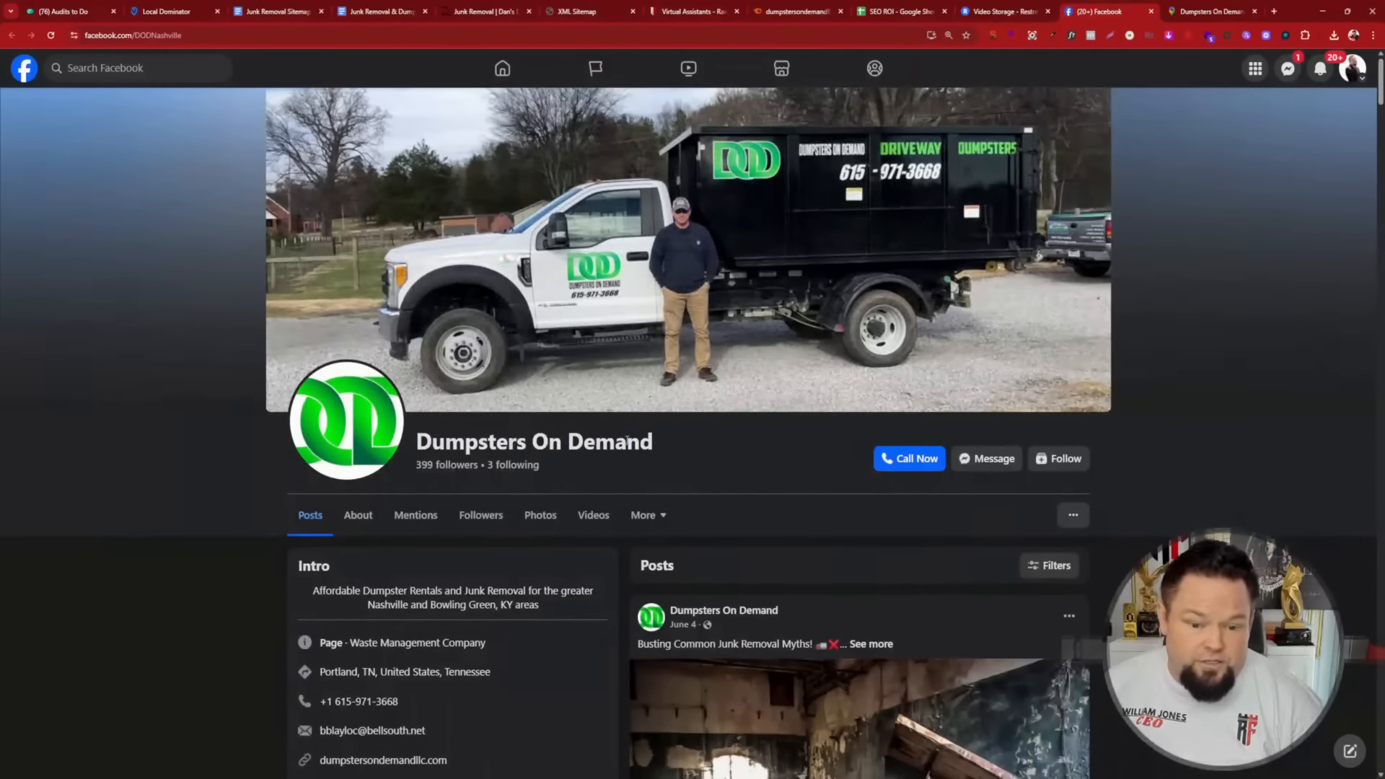
triple_click(628, 440)
key("ctrl+c")
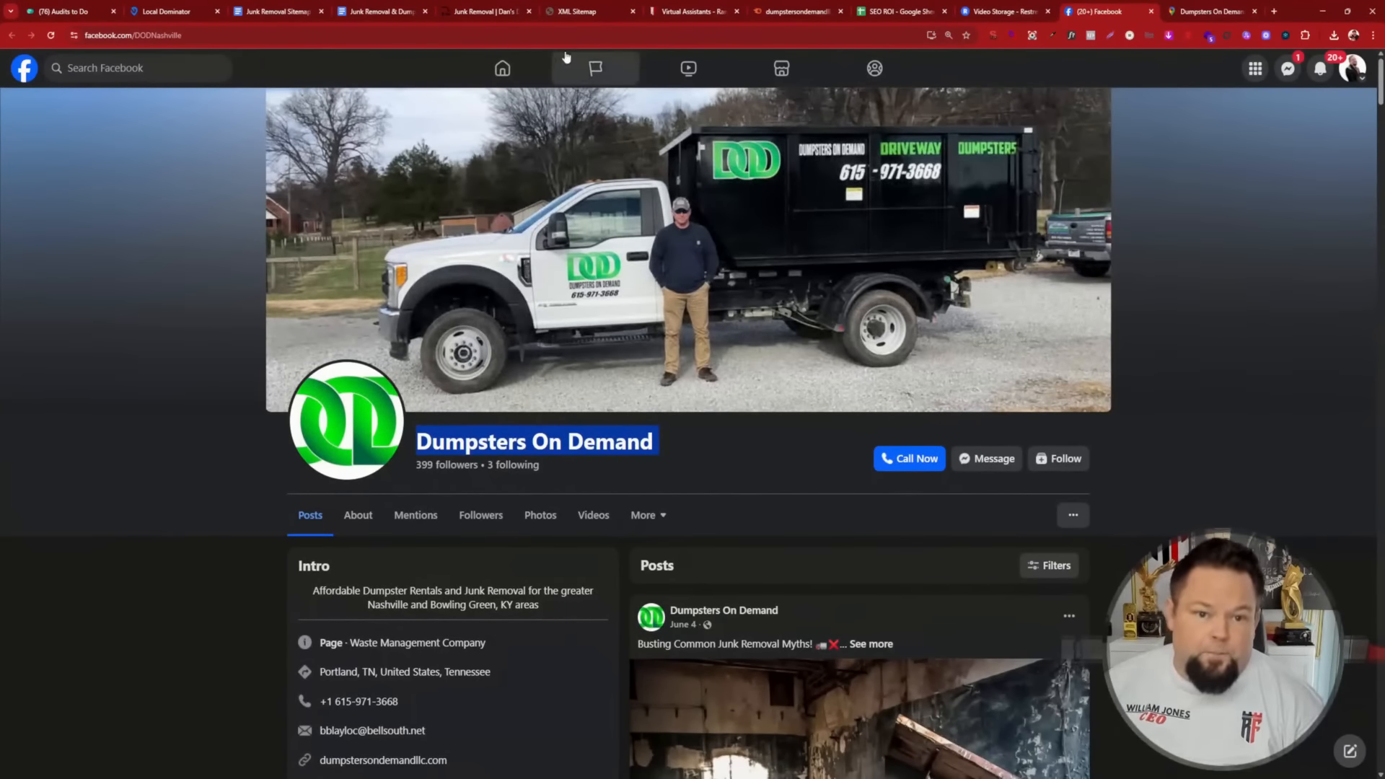
- Search Google for "Dumpsters On Demand Nashville" and view the short video and image results
left_click(575, 36)
key("ctrl+v")
type("Nashvil")
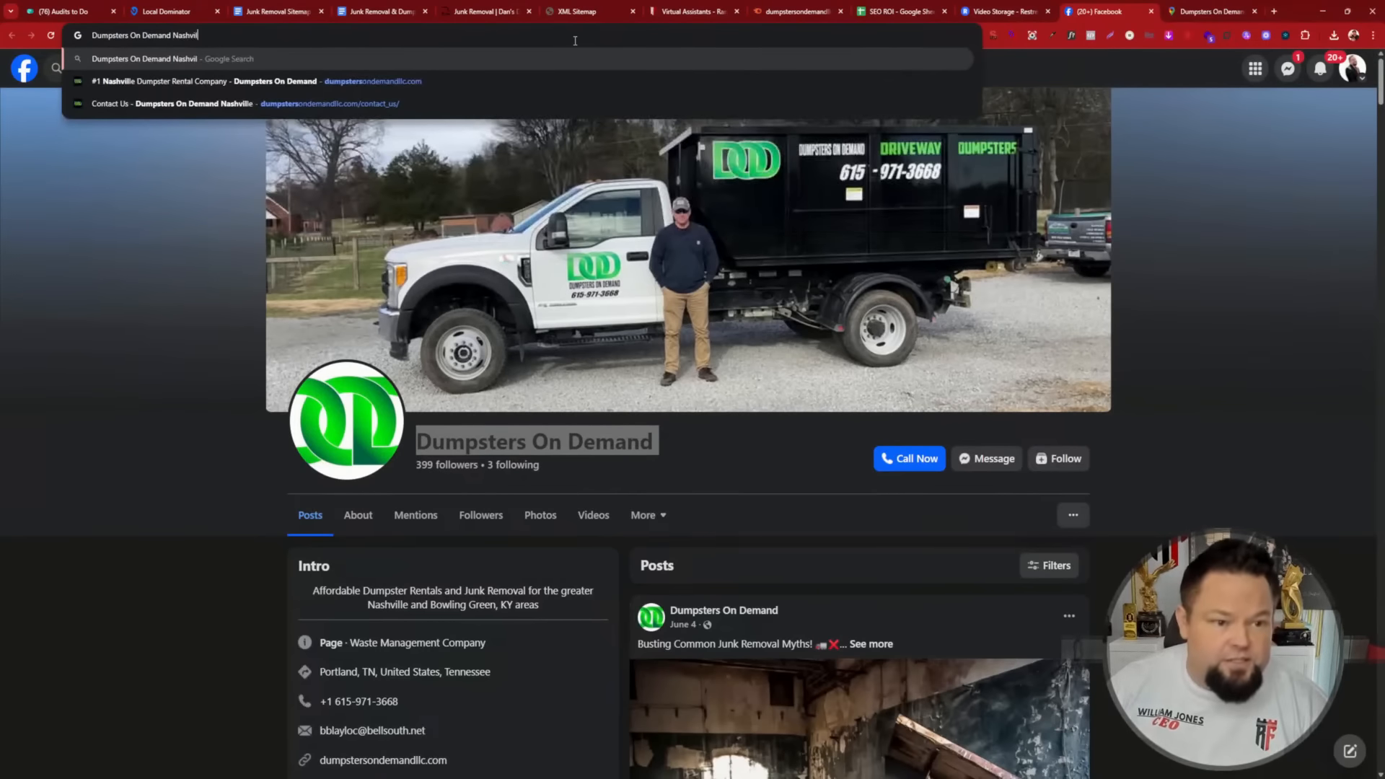
type("e")
key("Return")
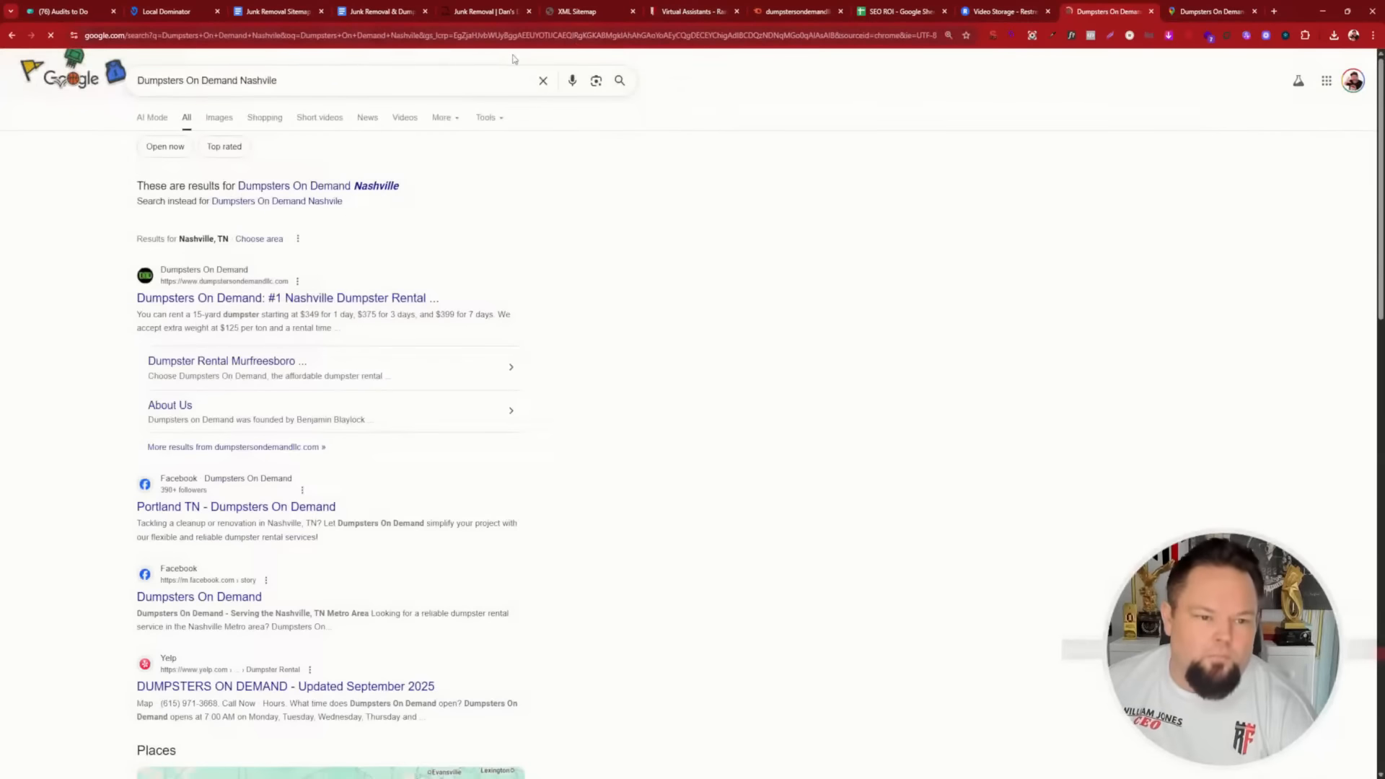
left_click(382, 186)
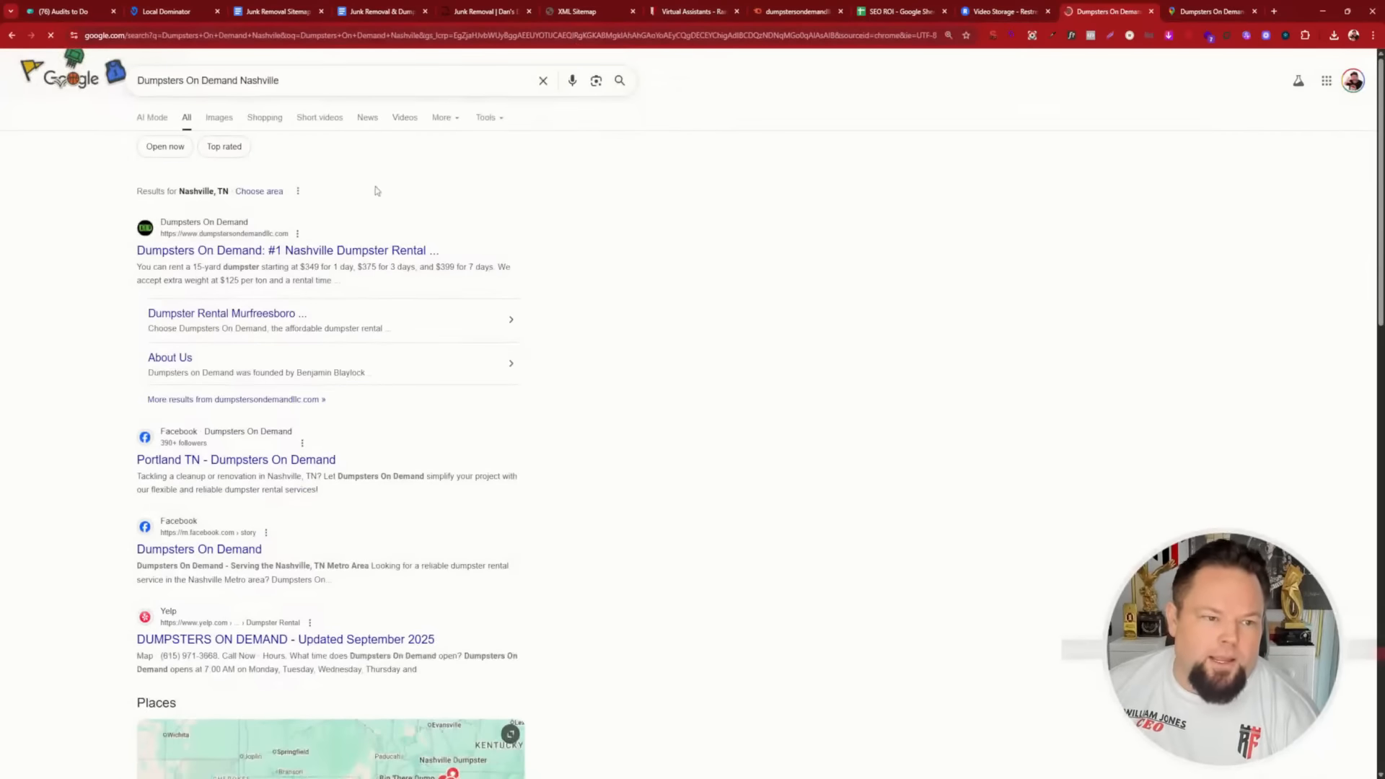
left_click(323, 120)
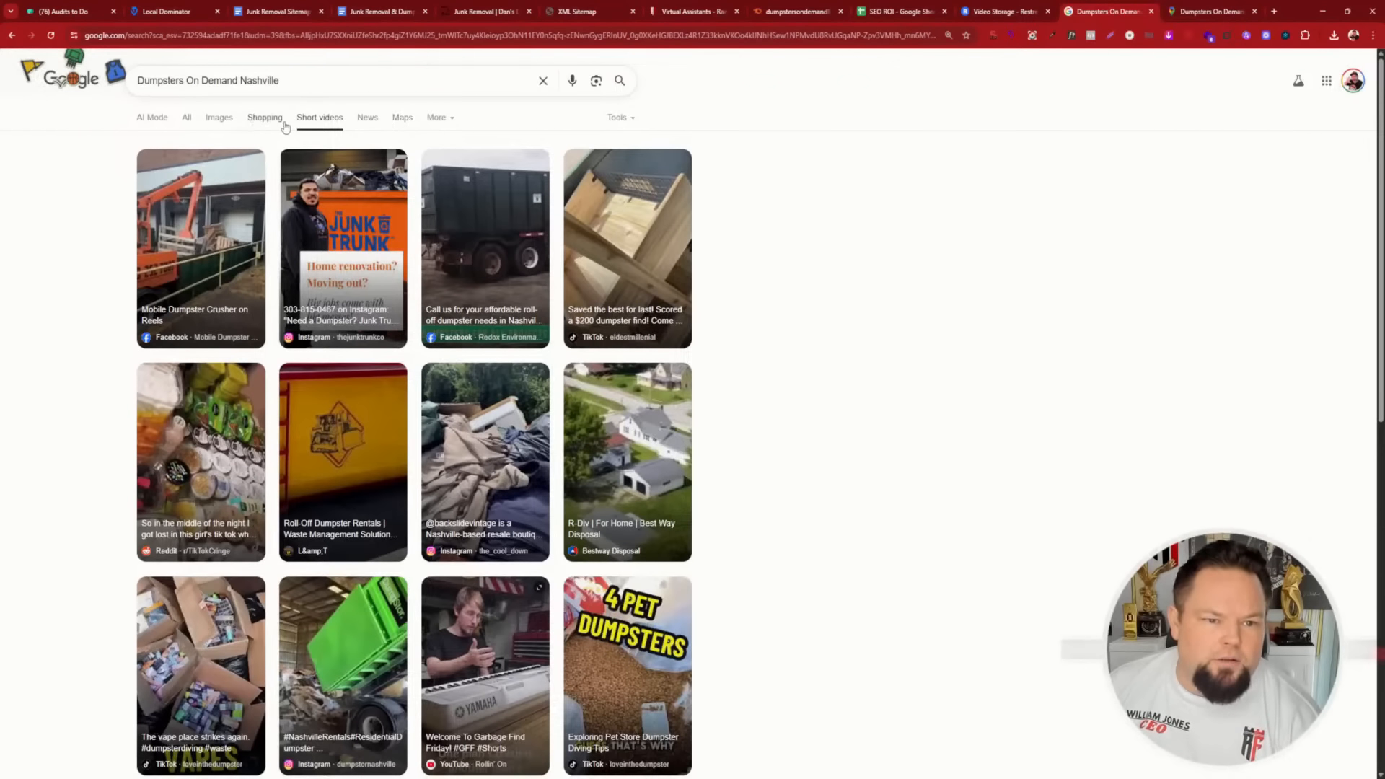
left_click(220, 119)
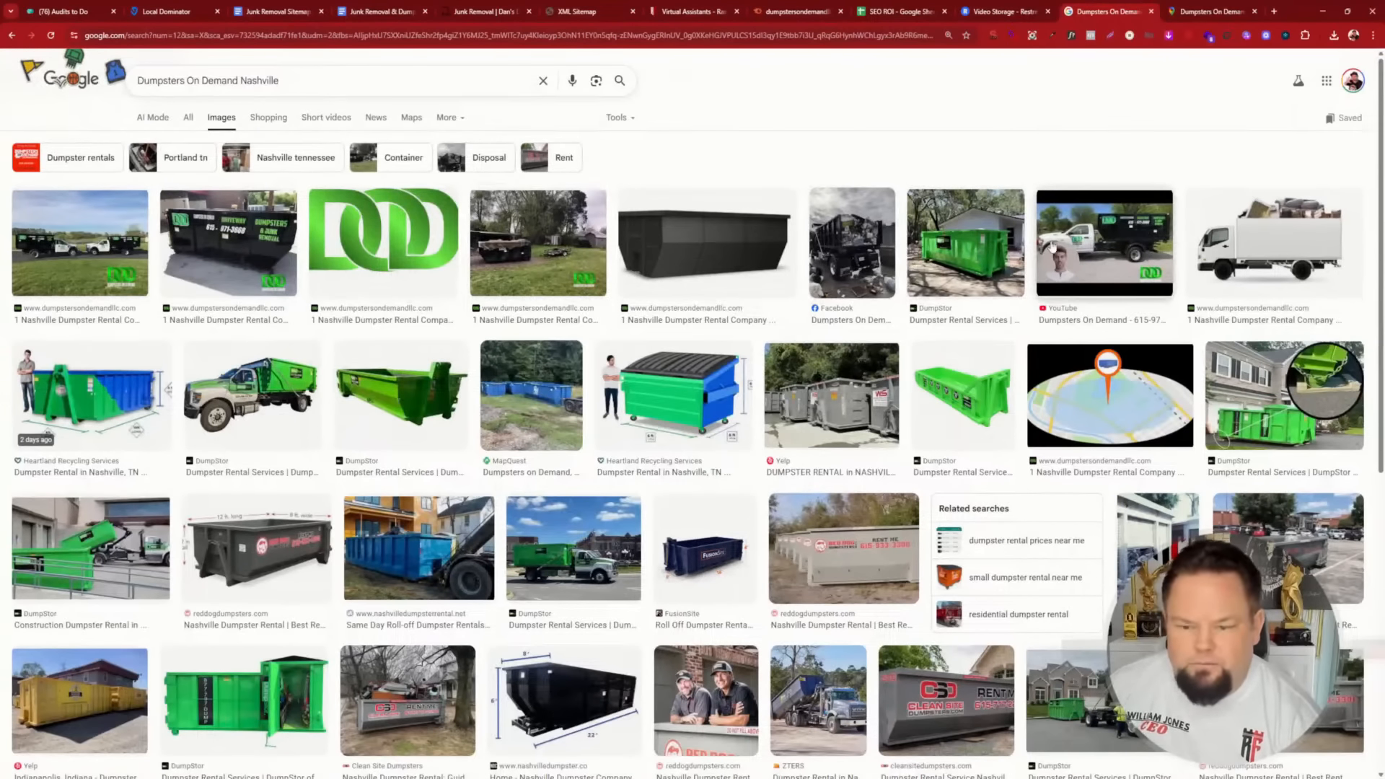
- Replace the image search query with "rank fortress" and run the search for comparison
left_click(399, 85)
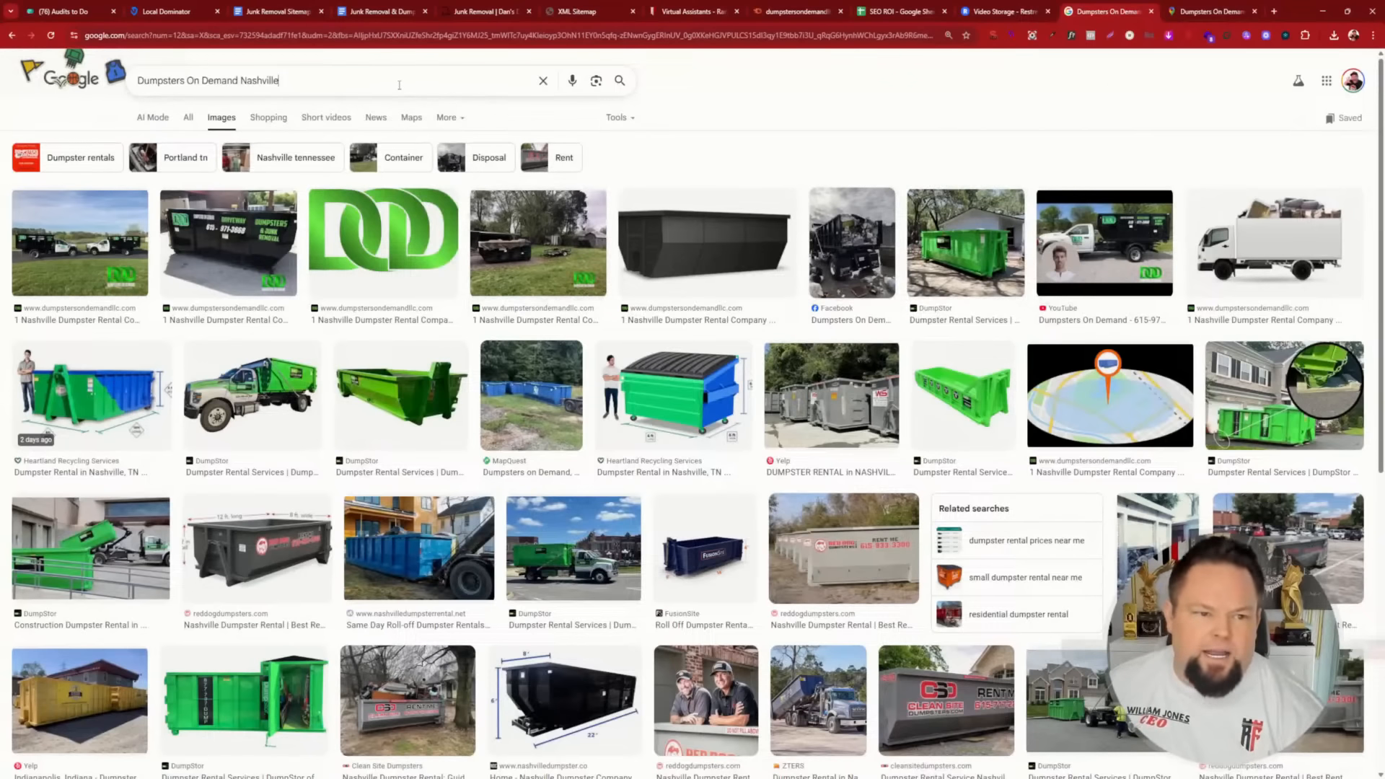
triple_click(399, 85)
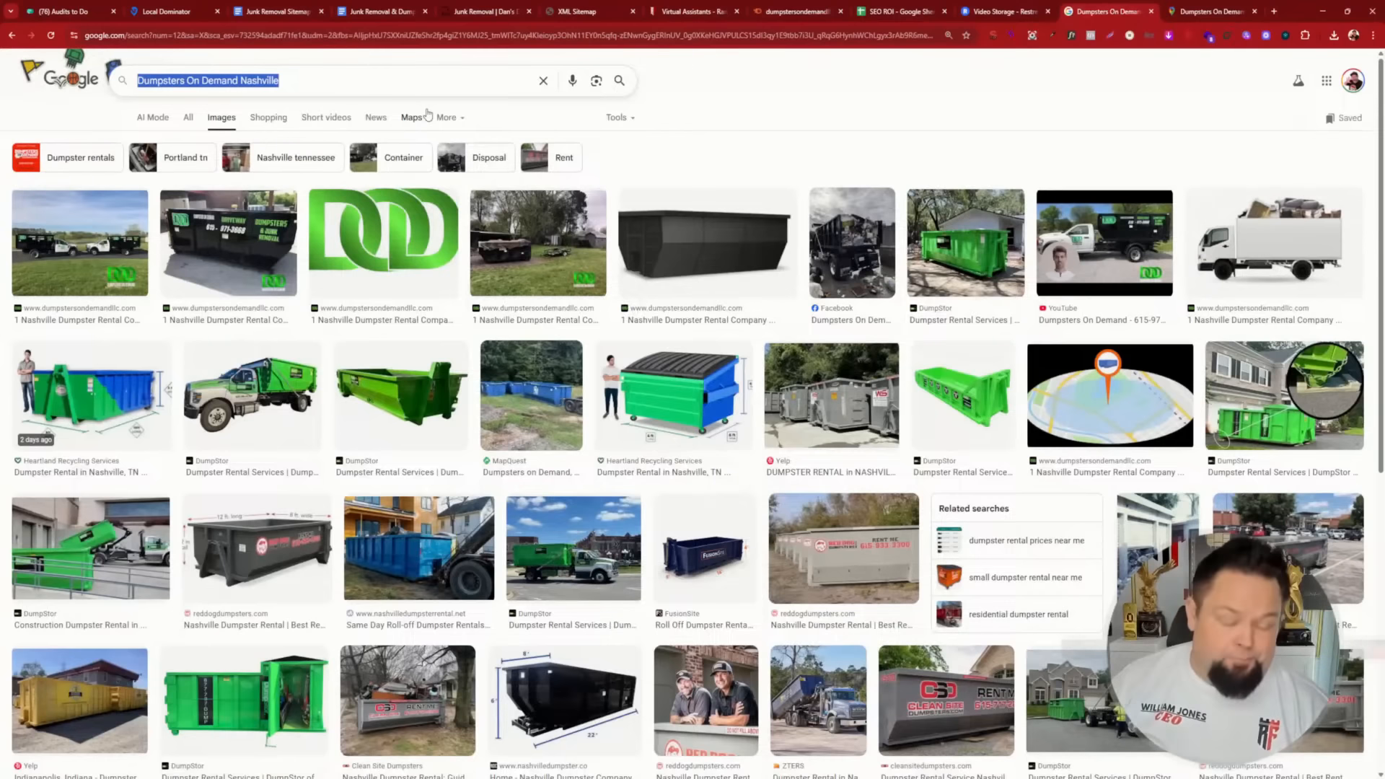
type("rank fortre")
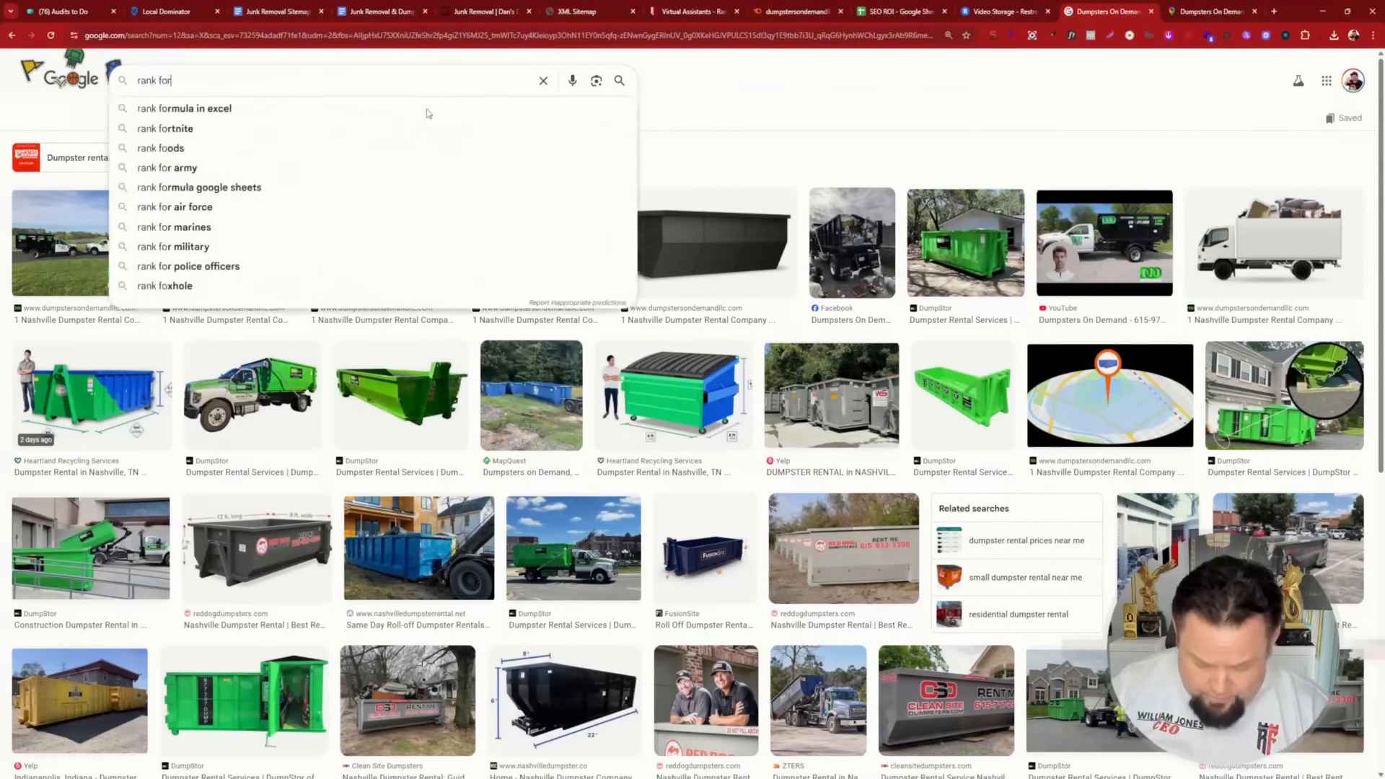
type("ss")
key("Return")
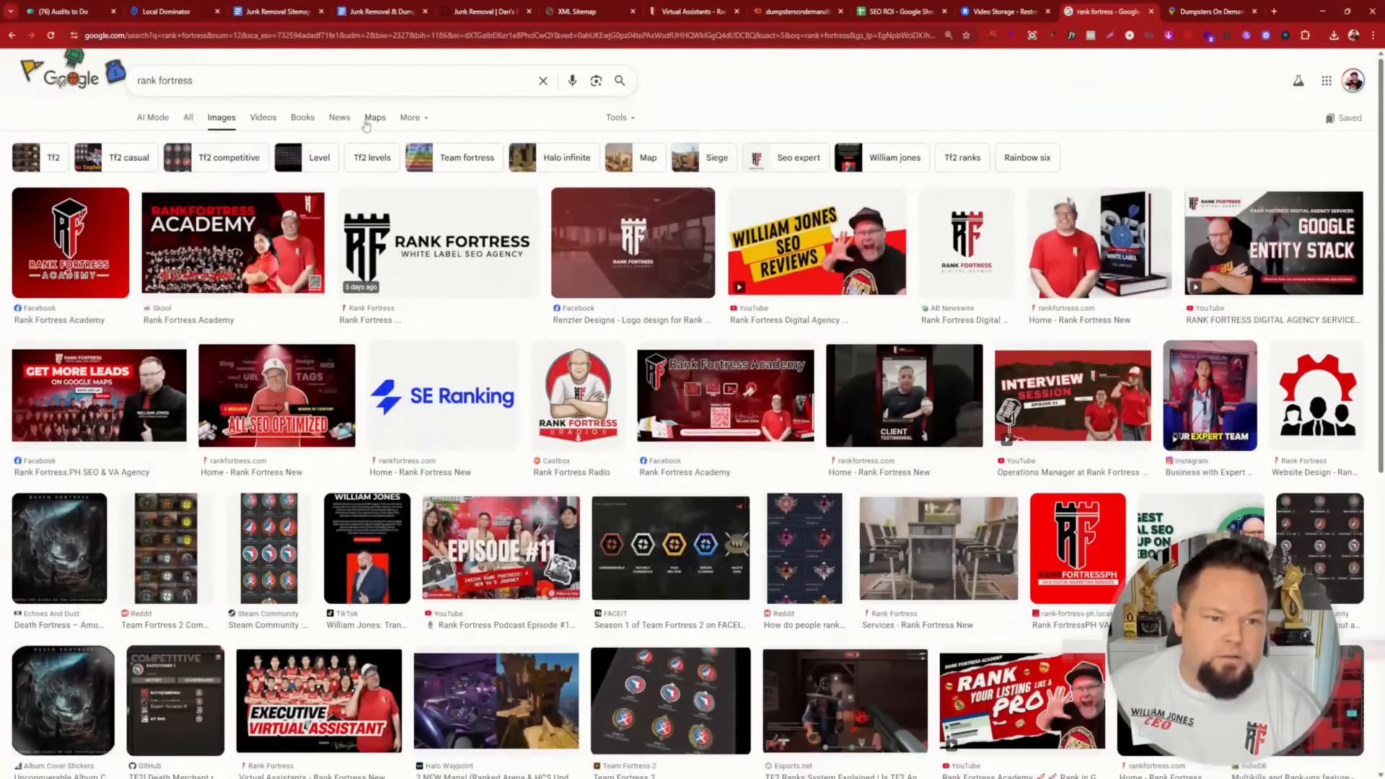
- View the short video, video and general web results for the "rank fortress" search
left_click(409, 118)
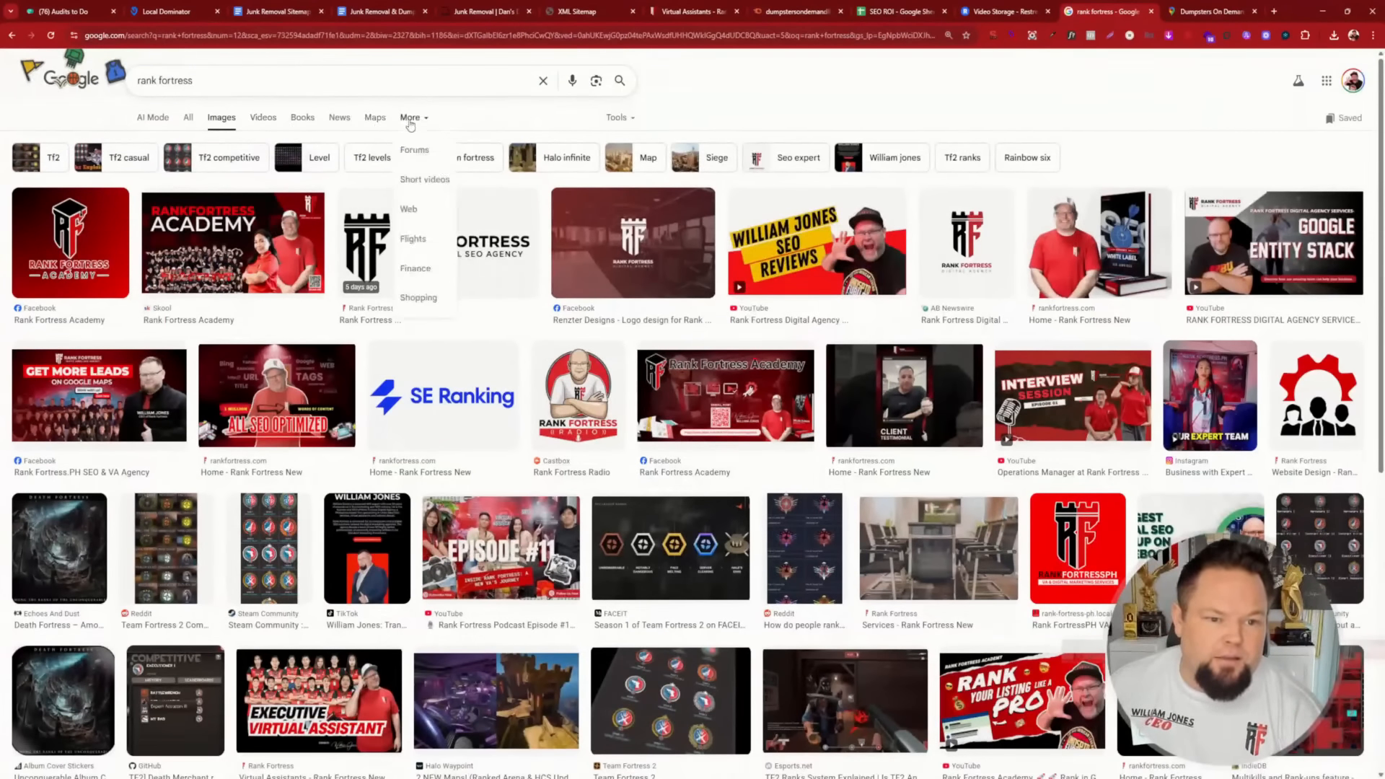
left_click(418, 178)
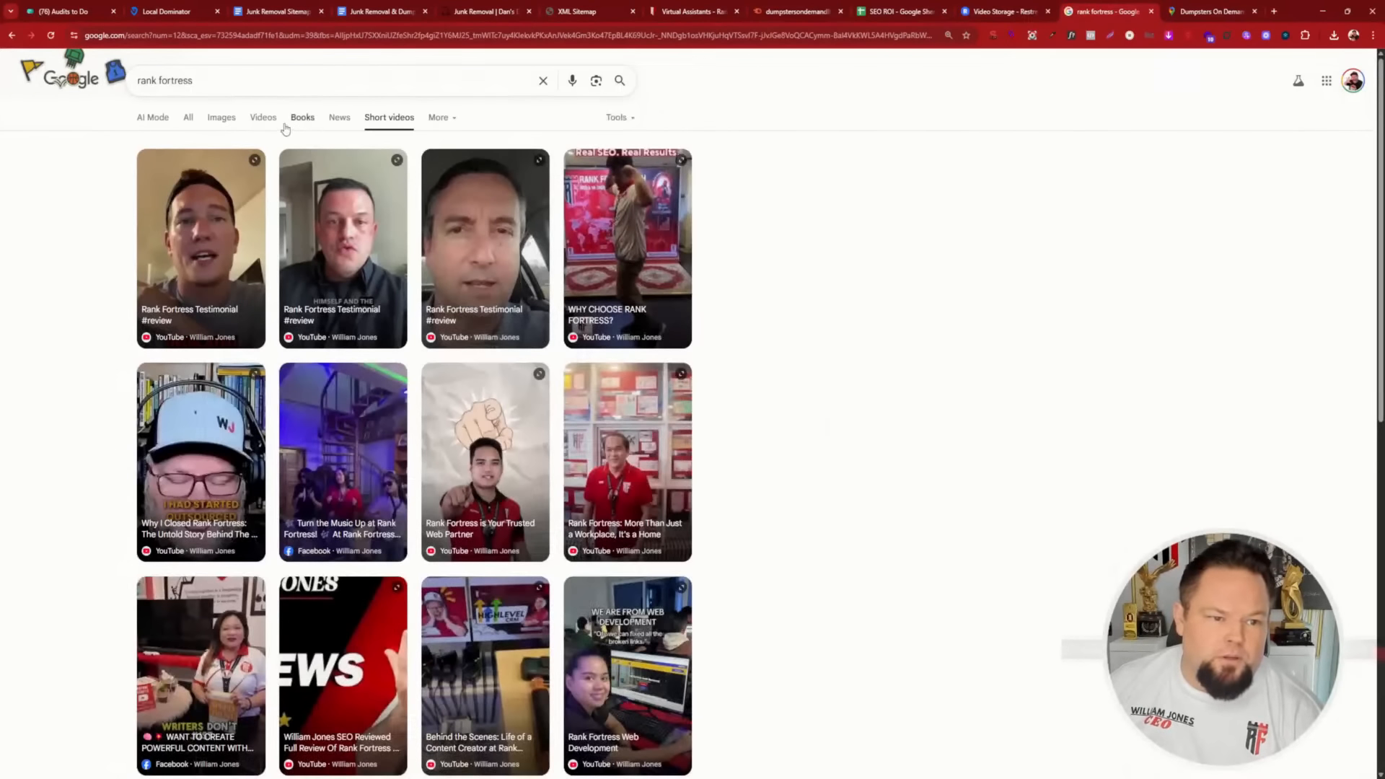
left_click(264, 118)
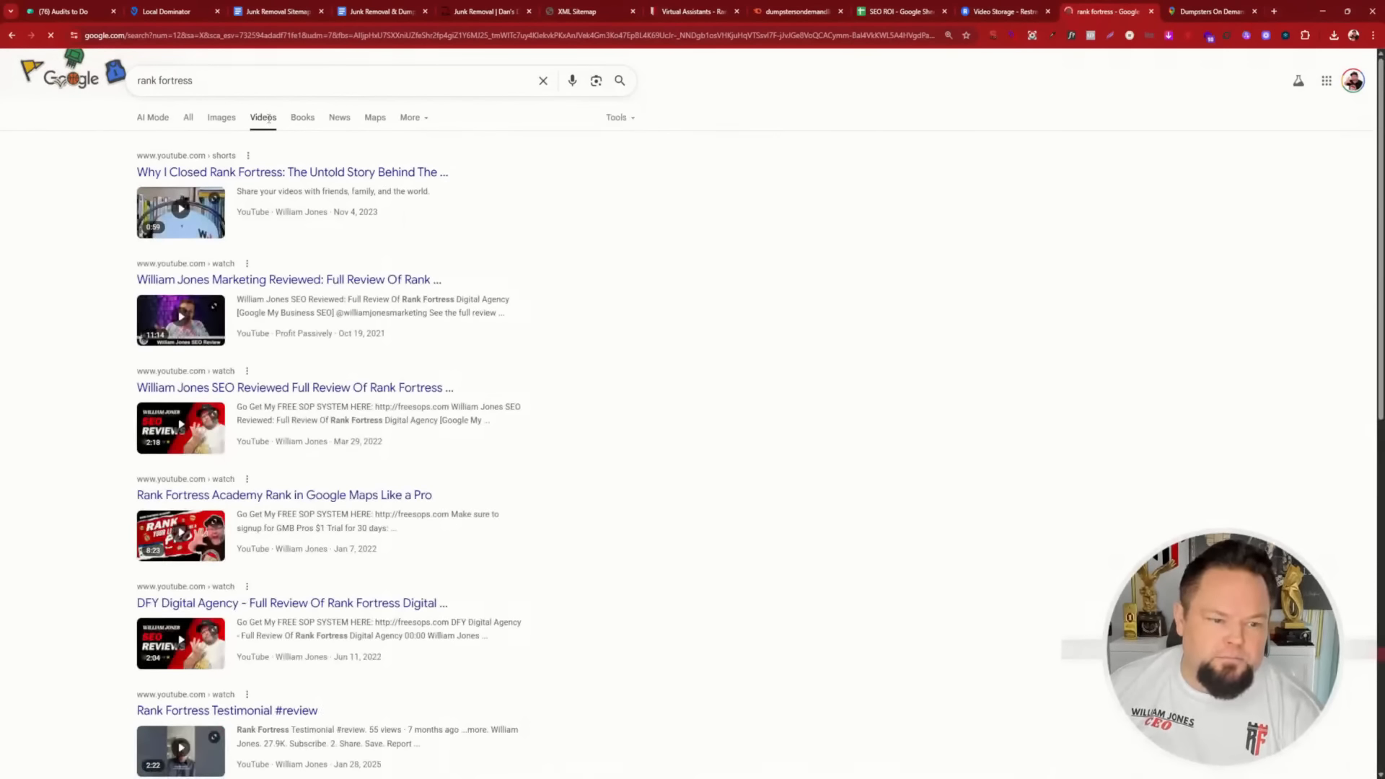
left_click(189, 118)
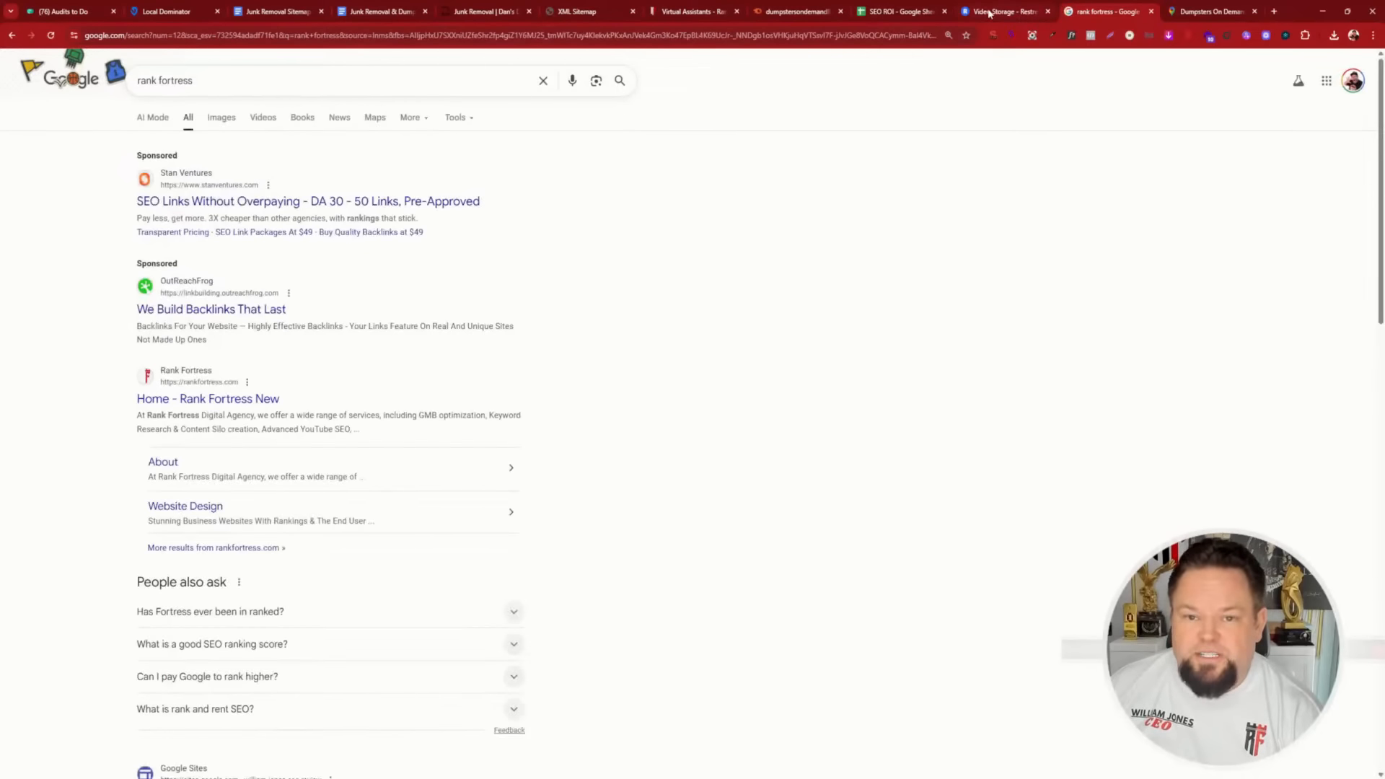
- Return to the Rank Fortress website and open its Local SEO service page showing the packages
left_click(711, 9)
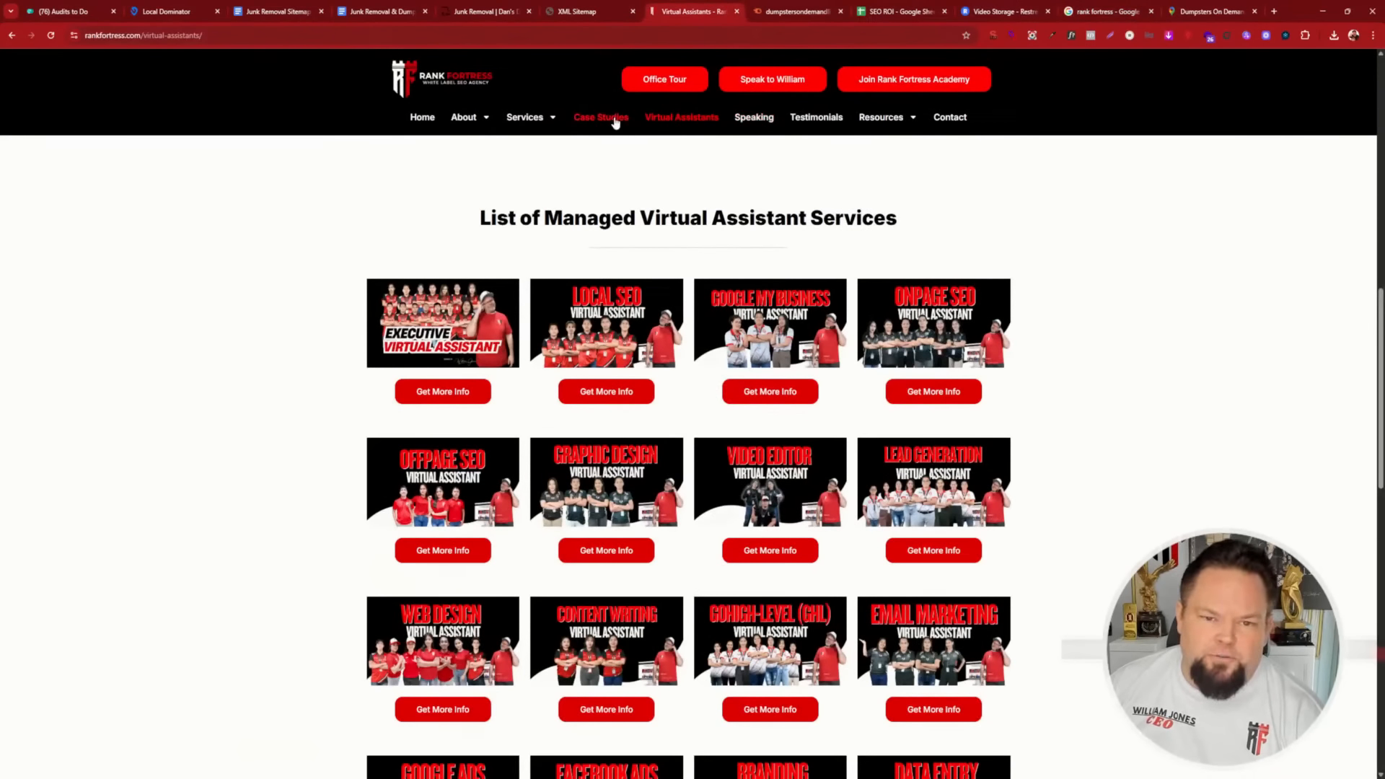
mouse_move(546, 124)
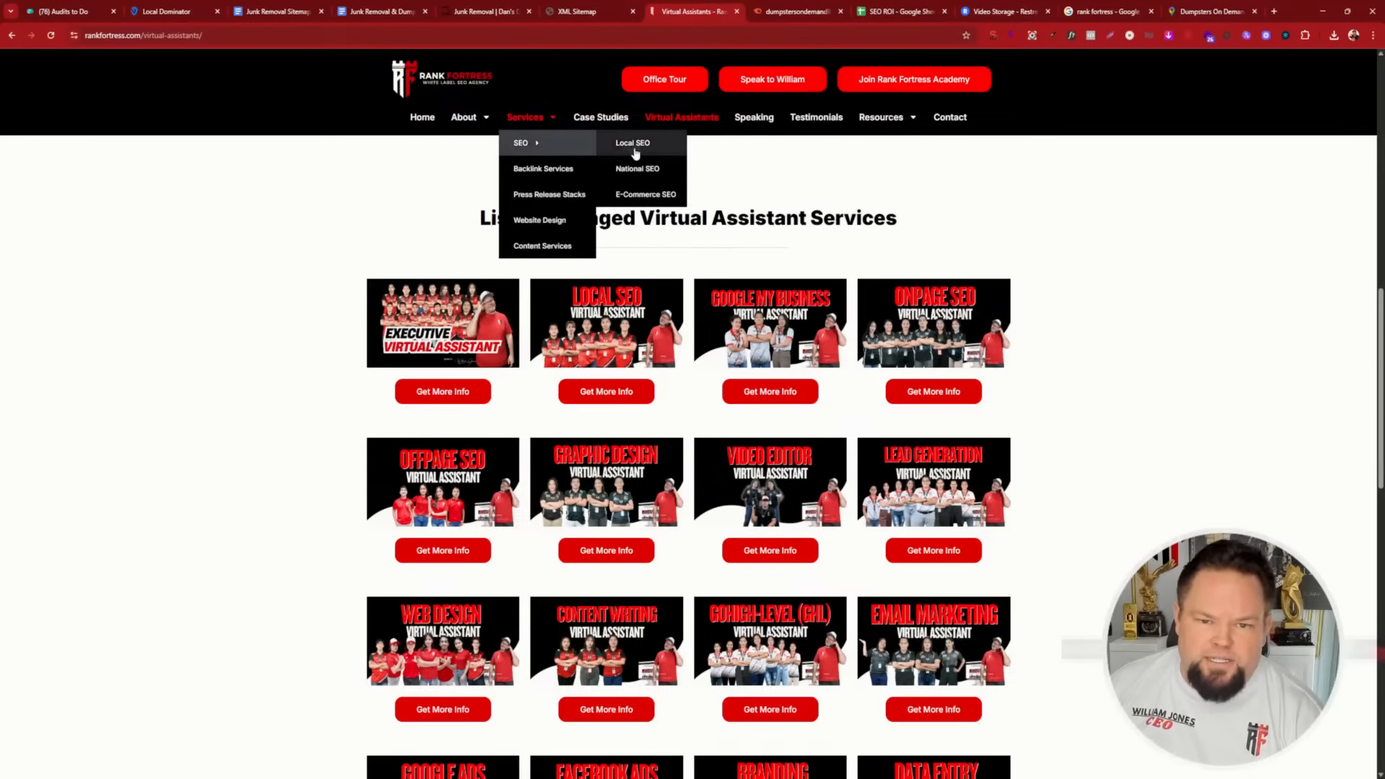
left_click(633, 143)
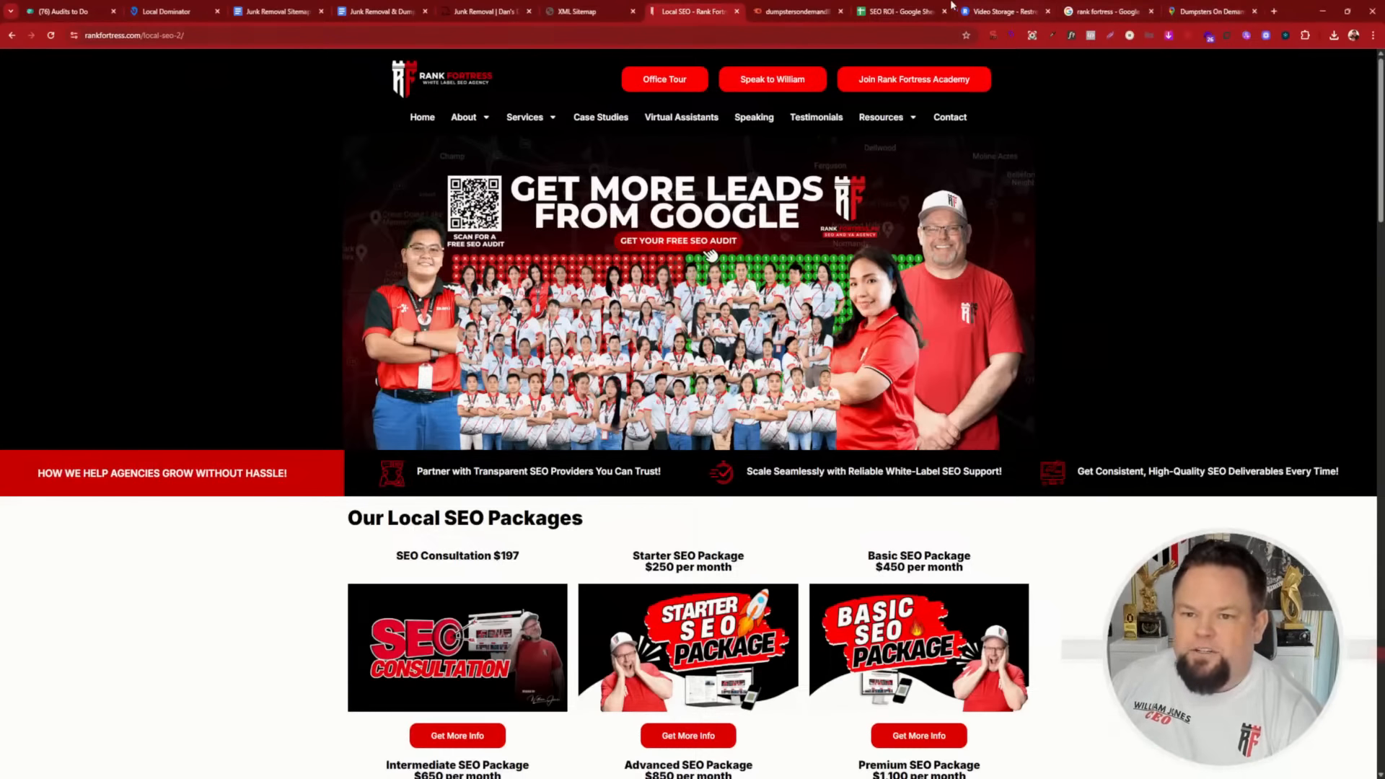
left_click(1276, 12)
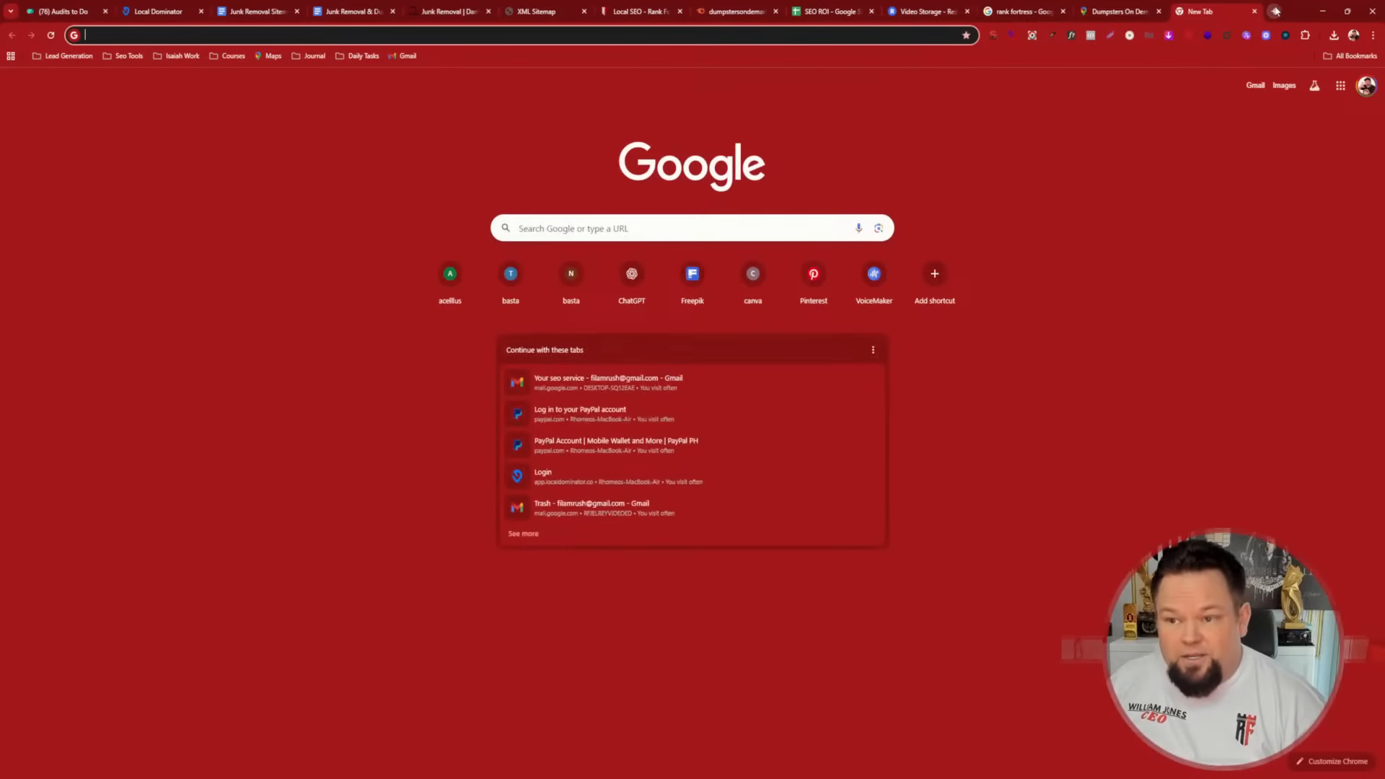
left_click(1254, 11)
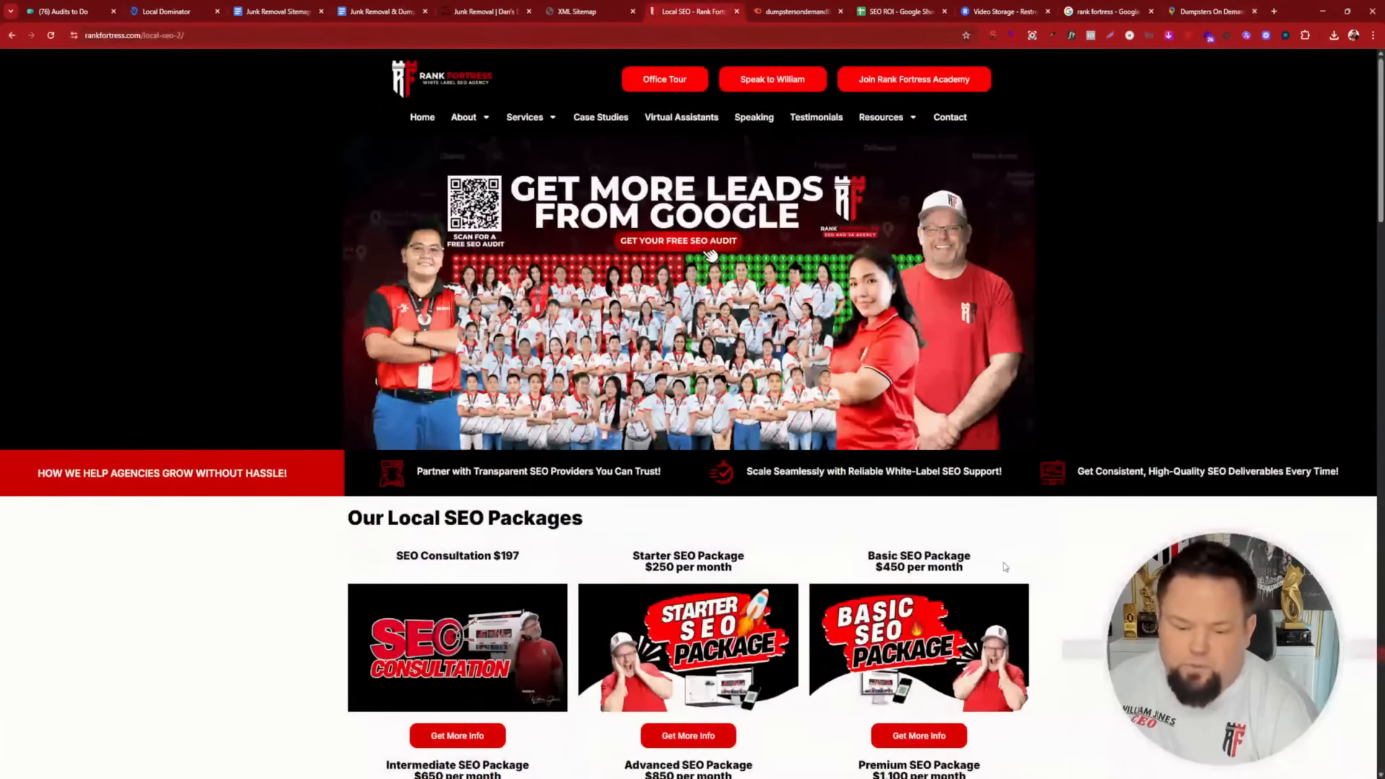